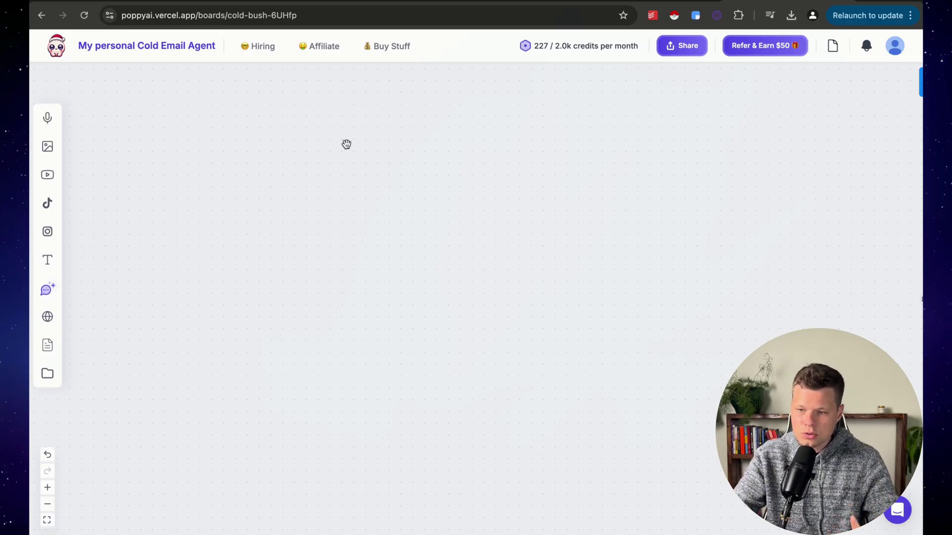
# - Switch to YouTube and copy the share link of the video "How To Write Killer Cold Emails That GUARANTEE Responses"
pyautogui.click(622, 4)
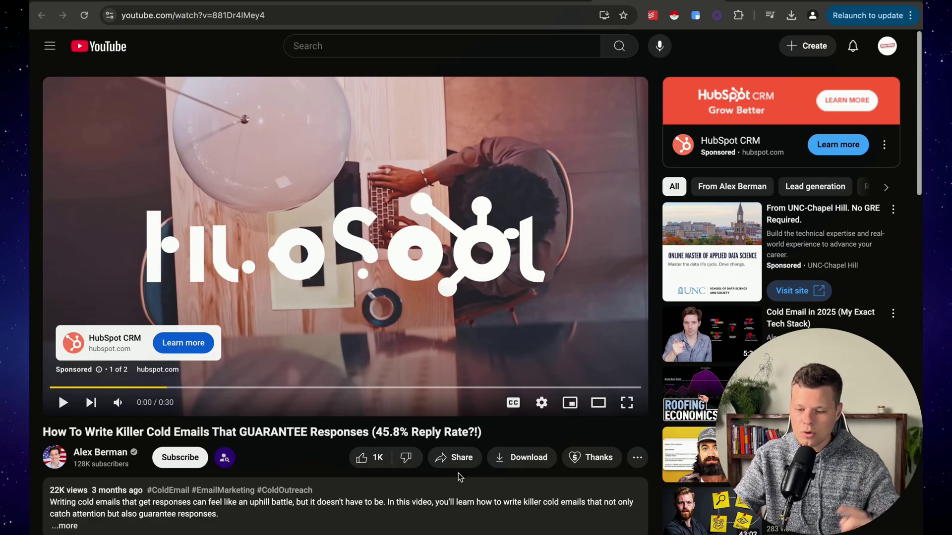
pyautogui.click(447, 459)
pyautogui.click(590, 345)
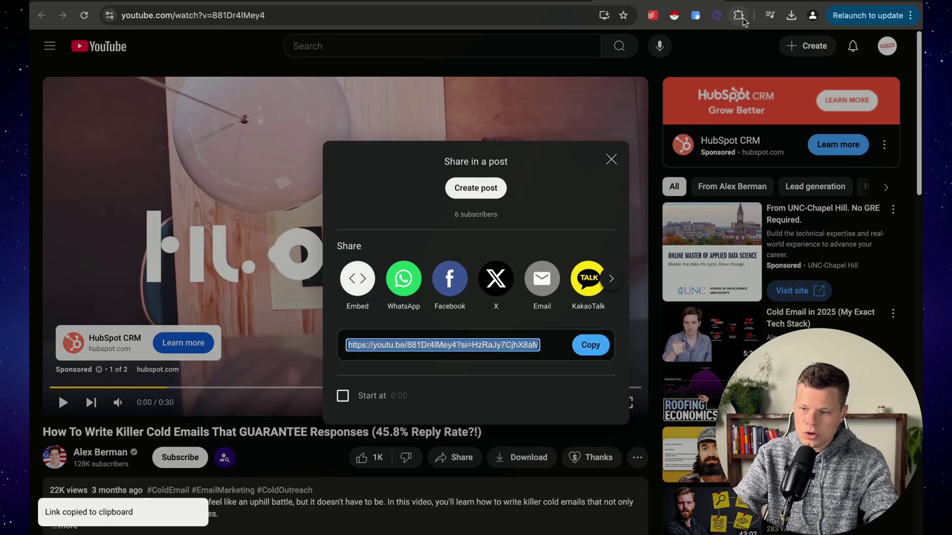
# - Switch back to the Poppy board, paste the video link as a card and move the card up and to the left
pyautogui.hotkey('ctrl', 'Tab')
pyautogui.press('super+v')
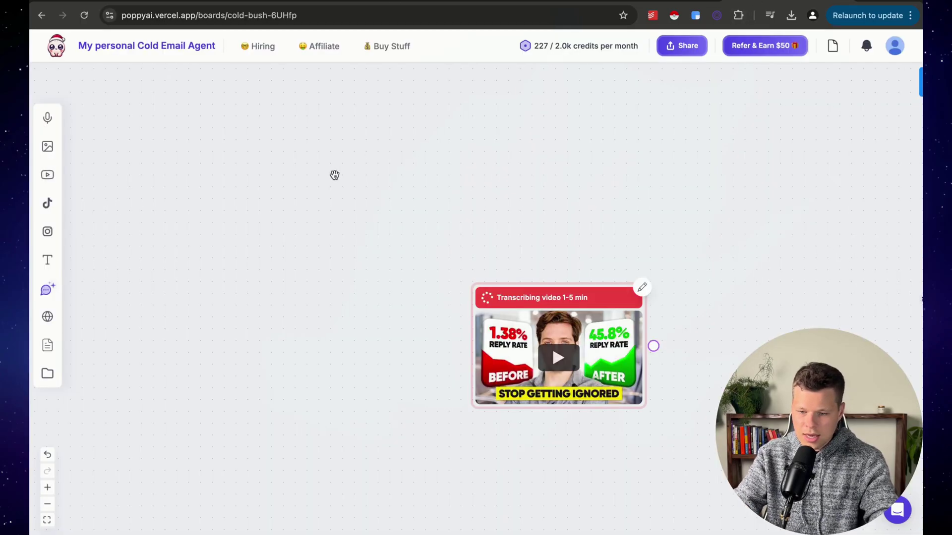
pyautogui.moveTo(525, 291); pyautogui.dragTo(400, 228)
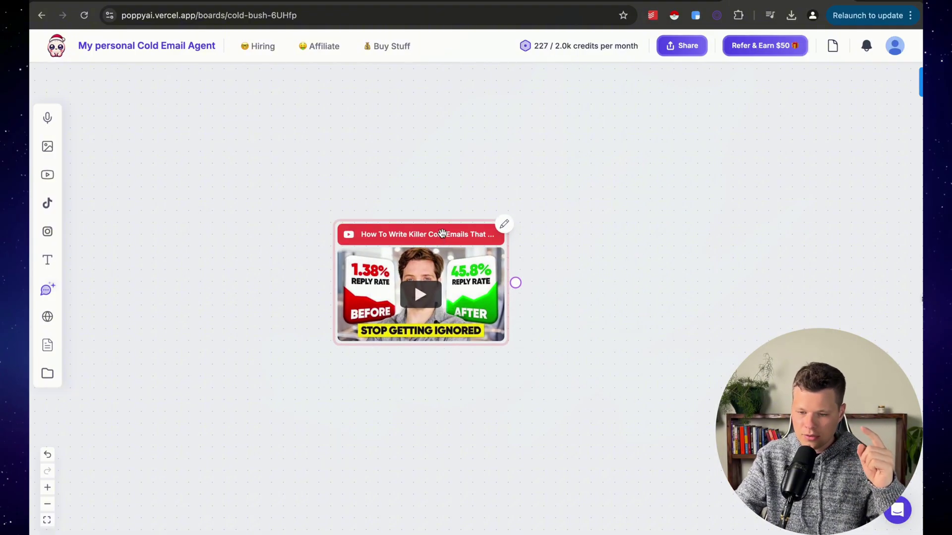
pyautogui.scroll(-3, 506, 188)
pyautogui.hscroll(3, 505, 189)
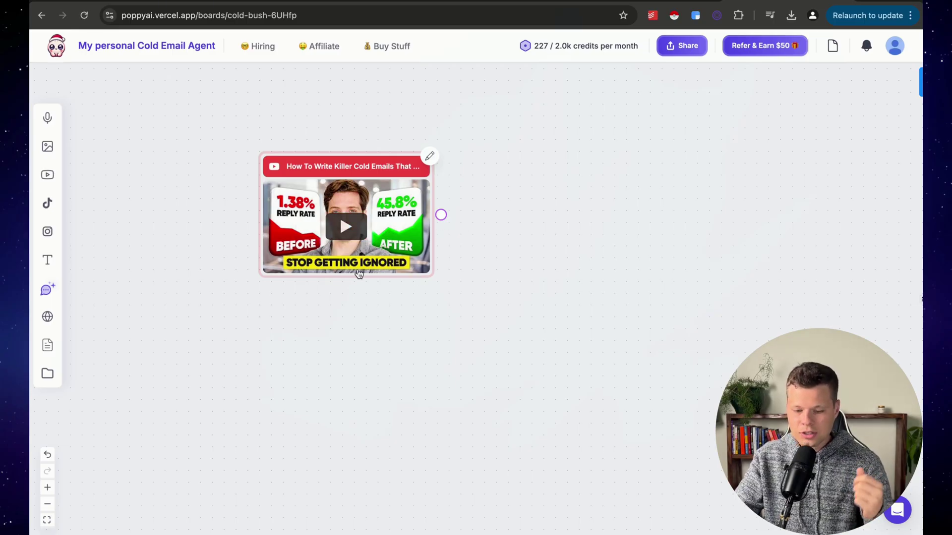
# - Add an AI chat to the board and place it to the right of the video card
pyautogui.click(68, 389)
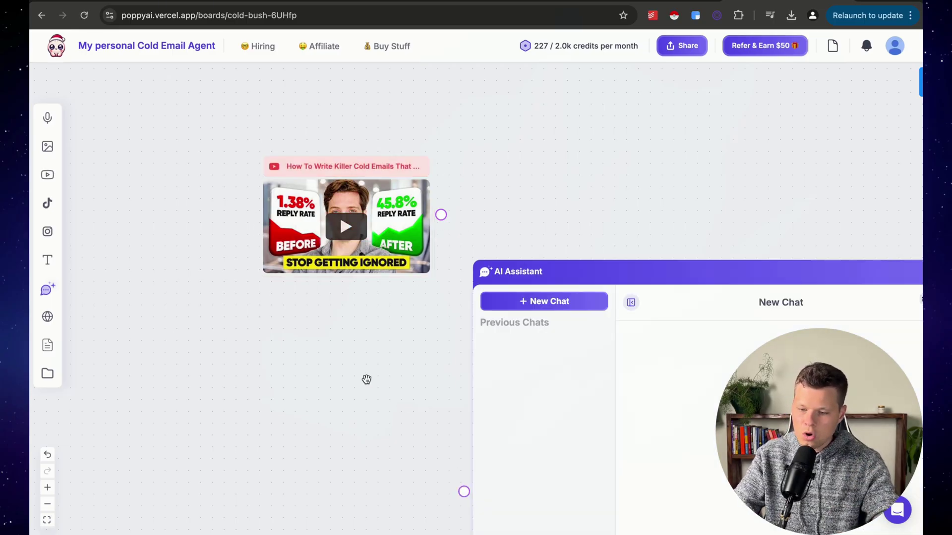
pyautogui.scroll(-3, 366, 379)
pyautogui.moveTo(355, 387); pyautogui.dragTo(354, 352)
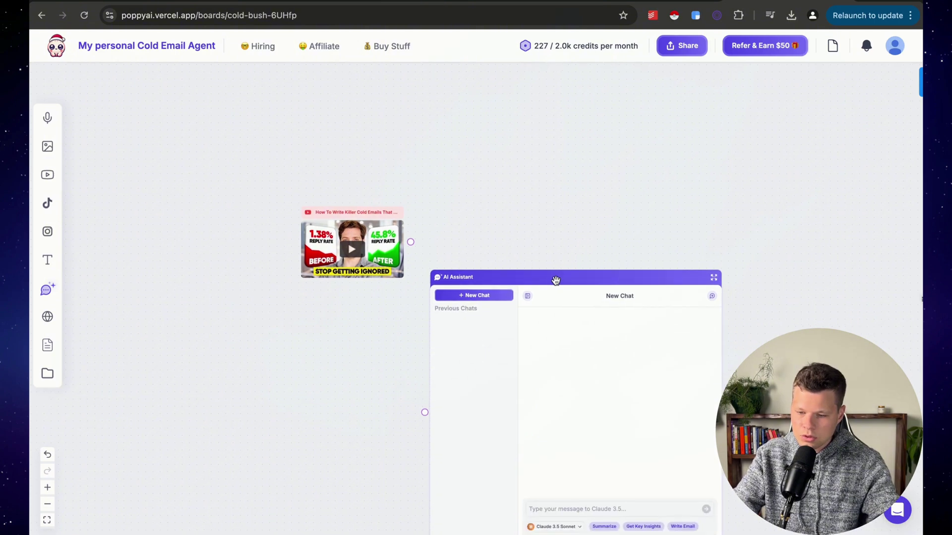
pyautogui.moveTo(555, 279); pyautogui.dragTo(578, 137)
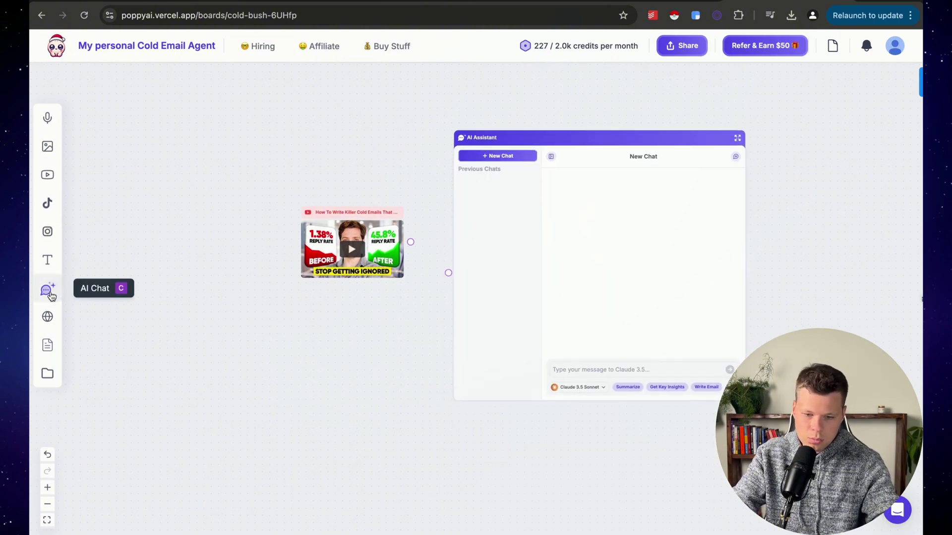
# - Choose Claude 3.5 Sonnet as the chat's model and connect the video card to the AI chat
pyautogui.click(594, 390)
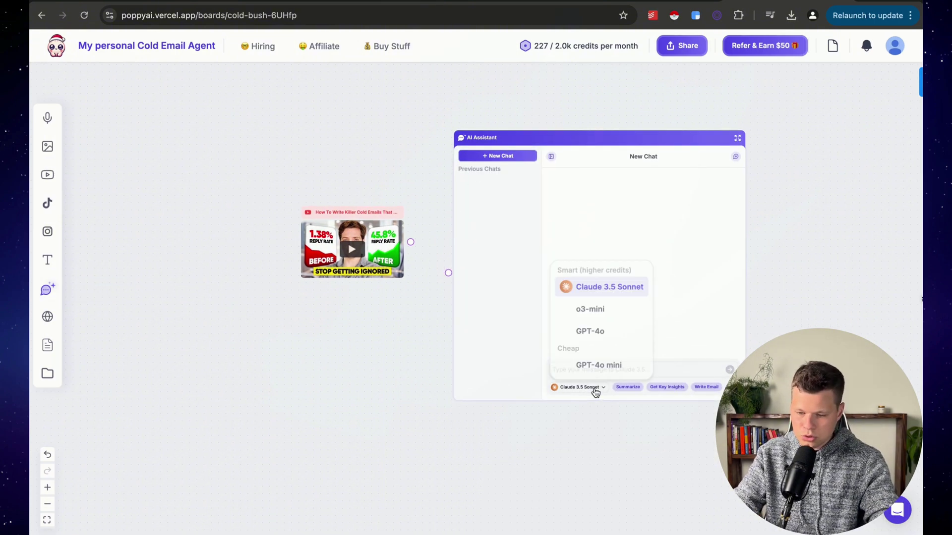
pyautogui.click(596, 288)
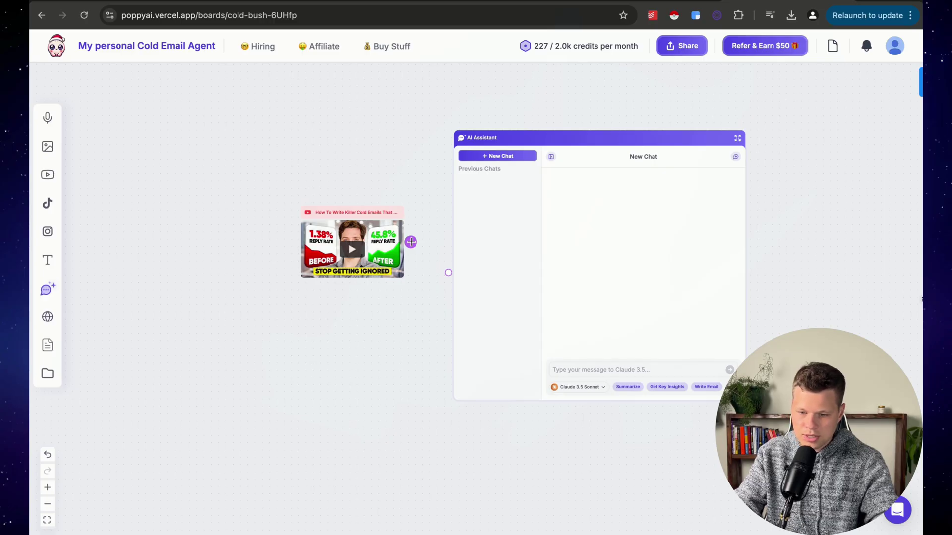
pyautogui.moveTo(411, 242); pyautogui.dragTo(448, 272)
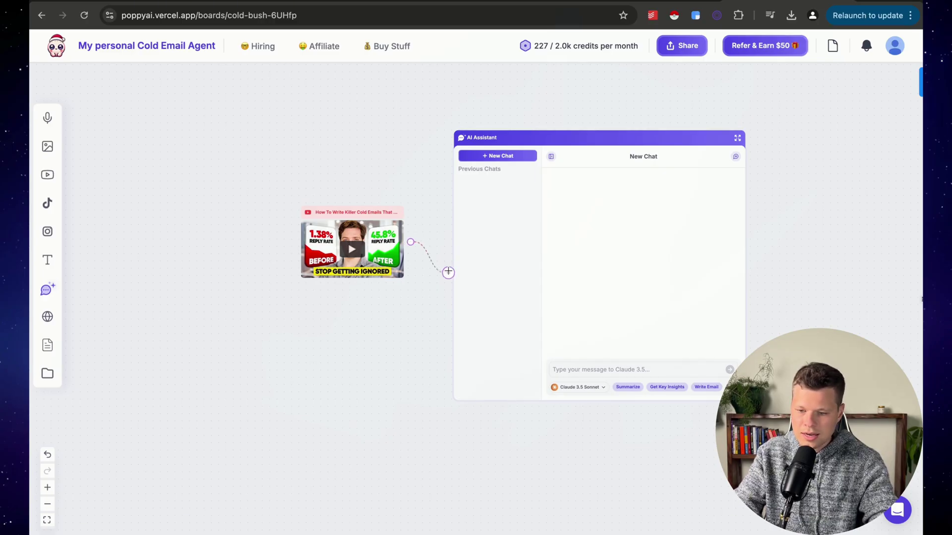
# - Ask the AI chat "Can you see the video about writing cold emails?" and read through its answer
pyautogui.click(614, 369)
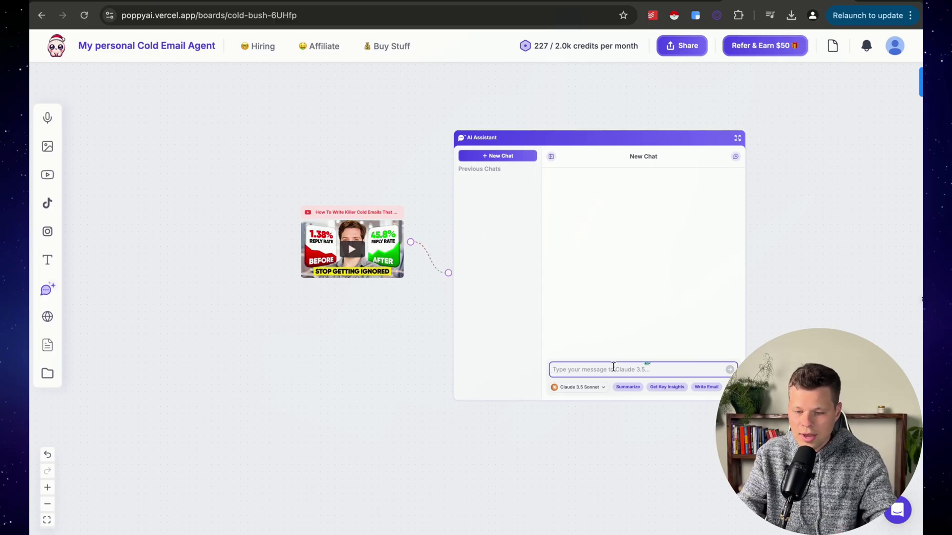
pyautogui.write('Can yhou')
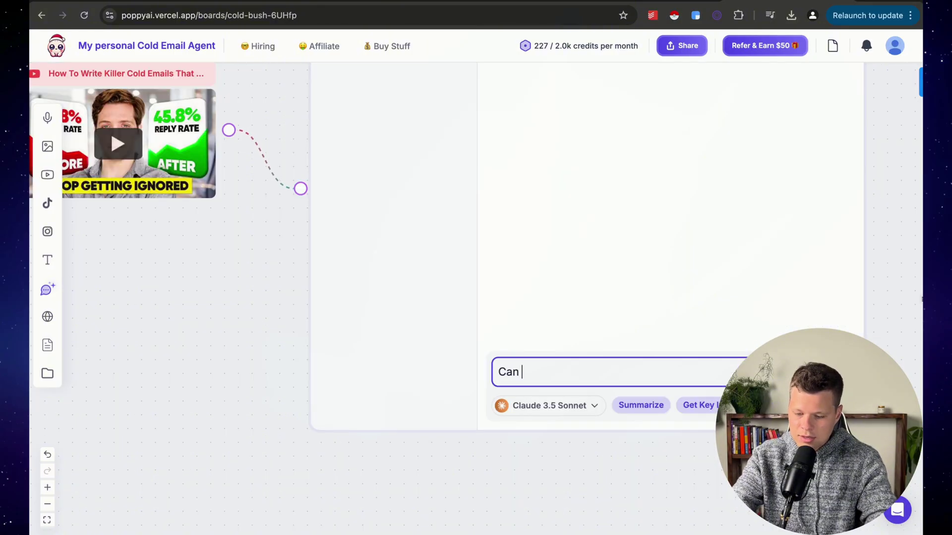
pyautogui.press('BackSpace')
pyautogui.press('BackSpace')
pyautogui.press('BackSpace')
pyautogui.write('ou see the cideo')
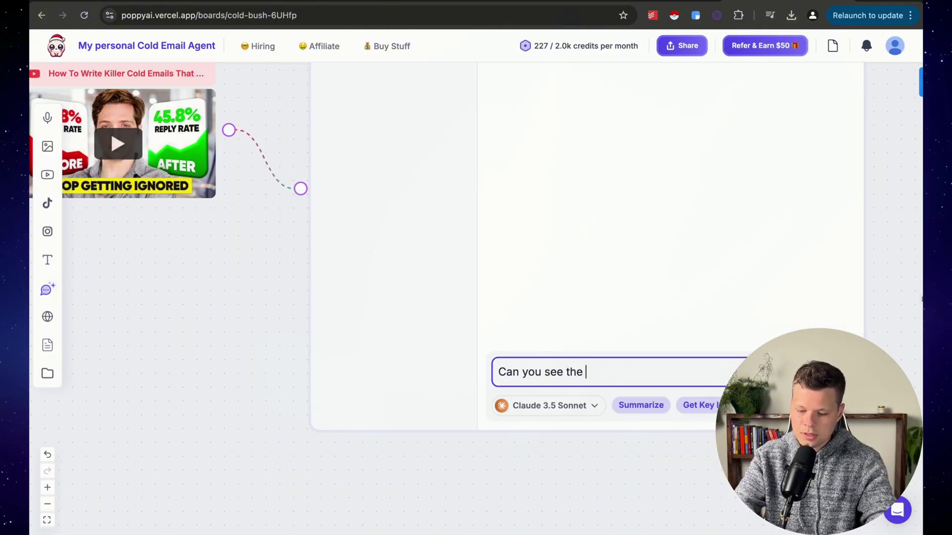
pyautogui.press('BackSpace')
pyautogui.press('BackSpace')
pyautogui.press('BackSpace')
pyautogui.press('BackSpace')
pyautogui.press('BackSpace')
pyautogui.write('video about wr')
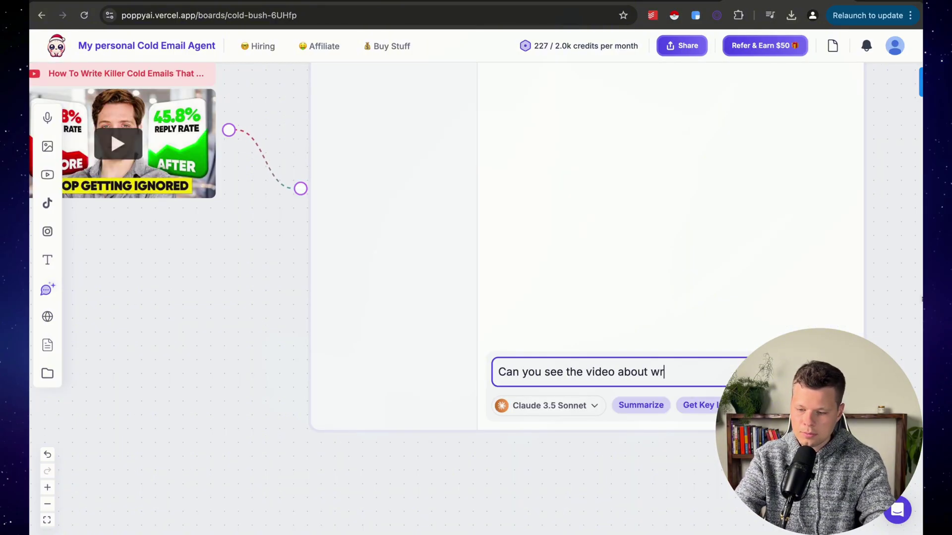
pyautogui.write('iting cold emails?')
pyautogui.press('Return')
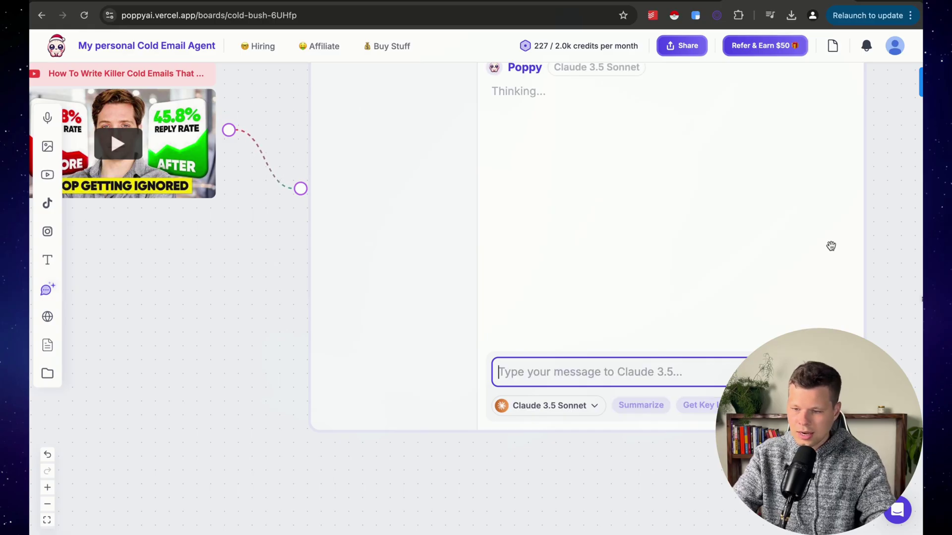
pyautogui.moveTo(892, 218); pyautogui.dragTo(812, 295)
pyautogui.scroll(-2, 811, 296)
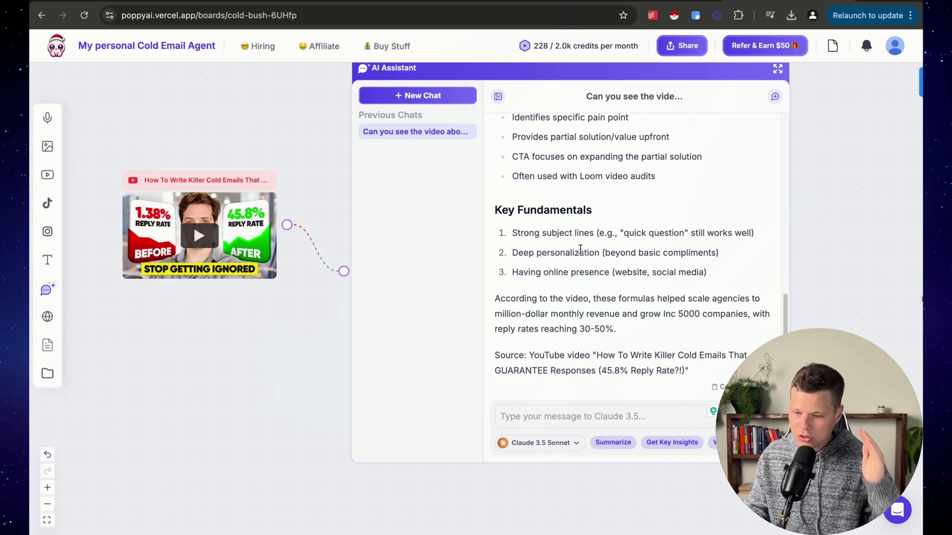
pyautogui.scroll(3, 580, 249)
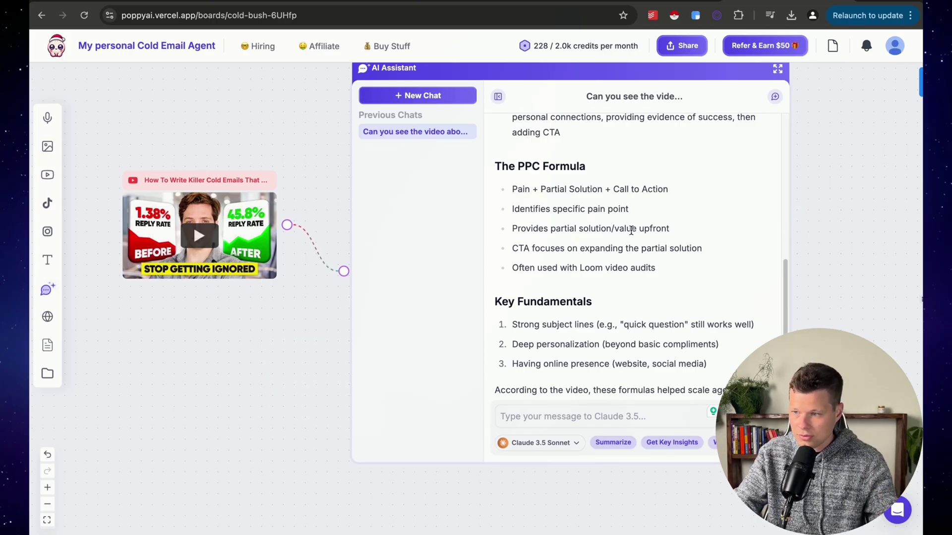
pyautogui.scroll(-3, 580, 248)
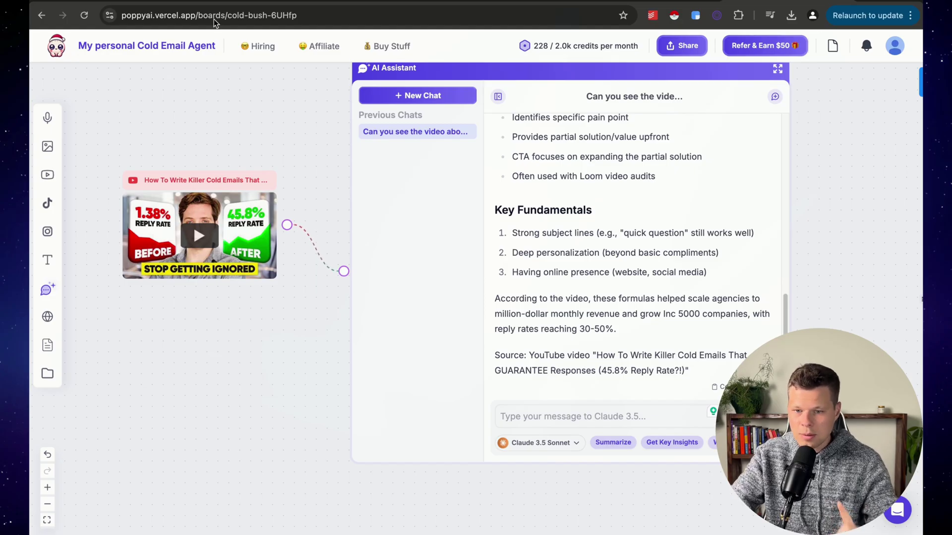
# - Open perplexity.ai in a separate browser tab
pyautogui.click(198, 14)
pyautogui.write('perplexity.ai')
pyautogui.press('Return')
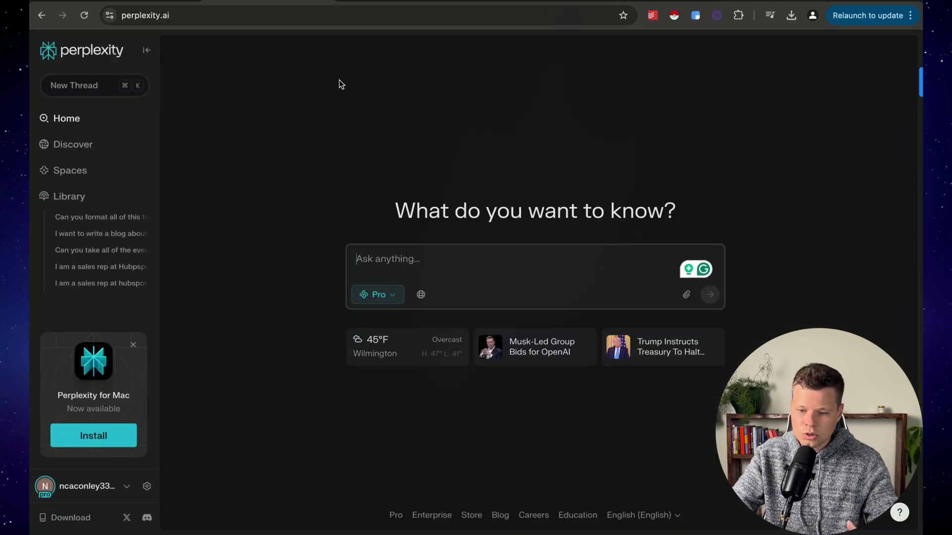
# - Begin the Perplexity prompt with "Hey I'm a sales rep at Hubspot, and I sell our CRM solution to Small businesses."
pyautogui.click(439, 251)
pyautogui.write("Hey I'")
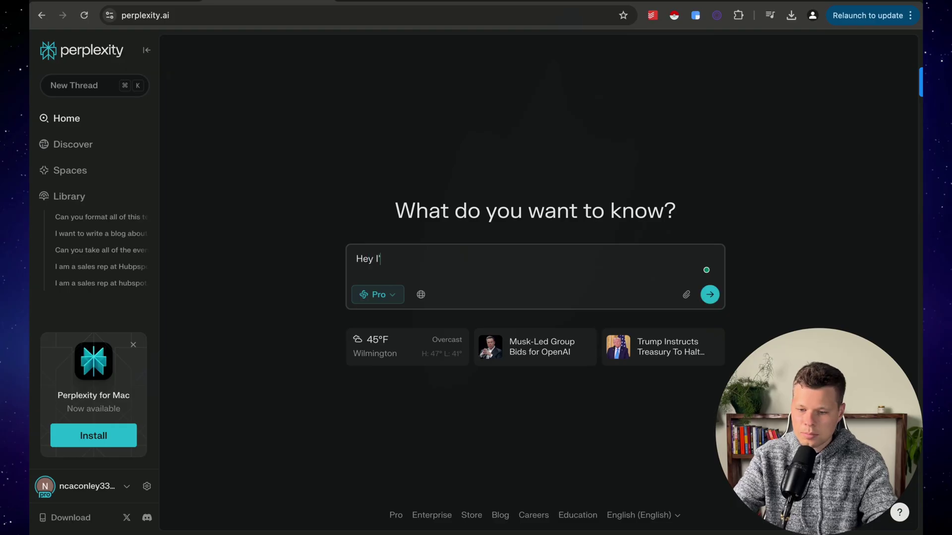
pyautogui.write('m a sales rep ')
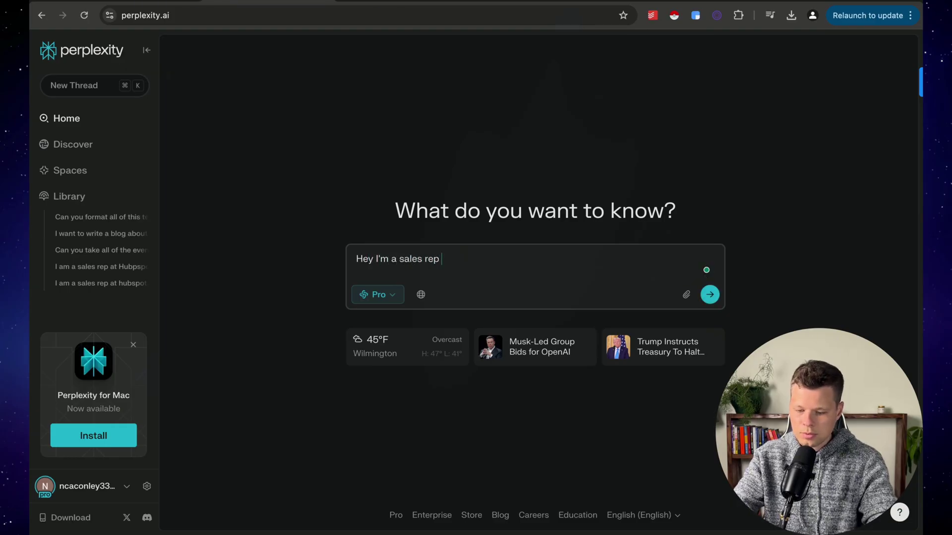
pyautogui.write('at Hubspot, and ')
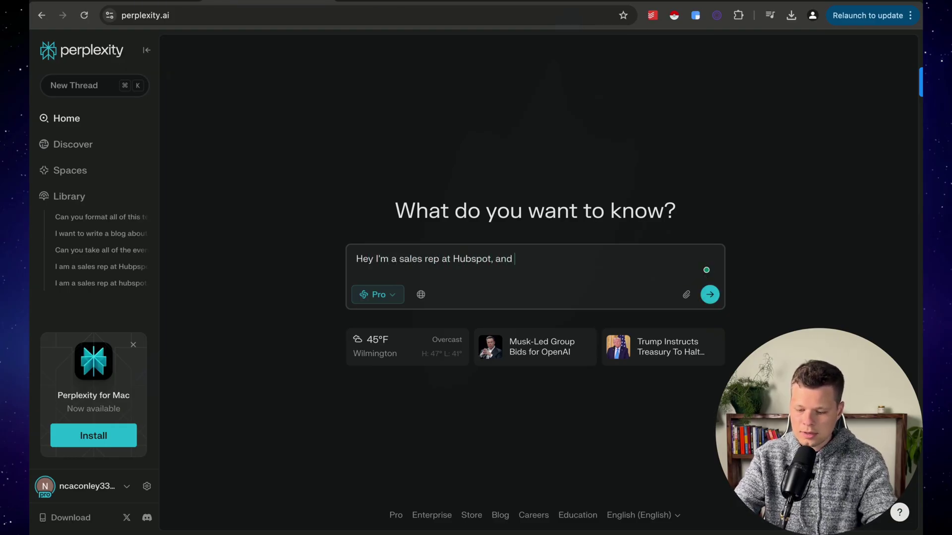
pyautogui.write('I sell our CR')
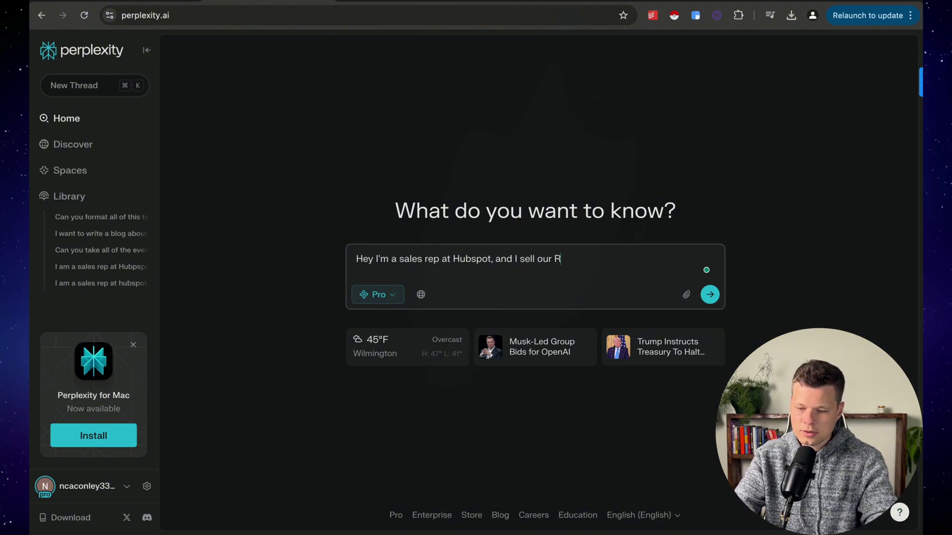
pyautogui.write('M')
pyautogui.press('BackSpace')
pyautogui.press('BackSpace')
pyautogui.write('CRM solution to ')
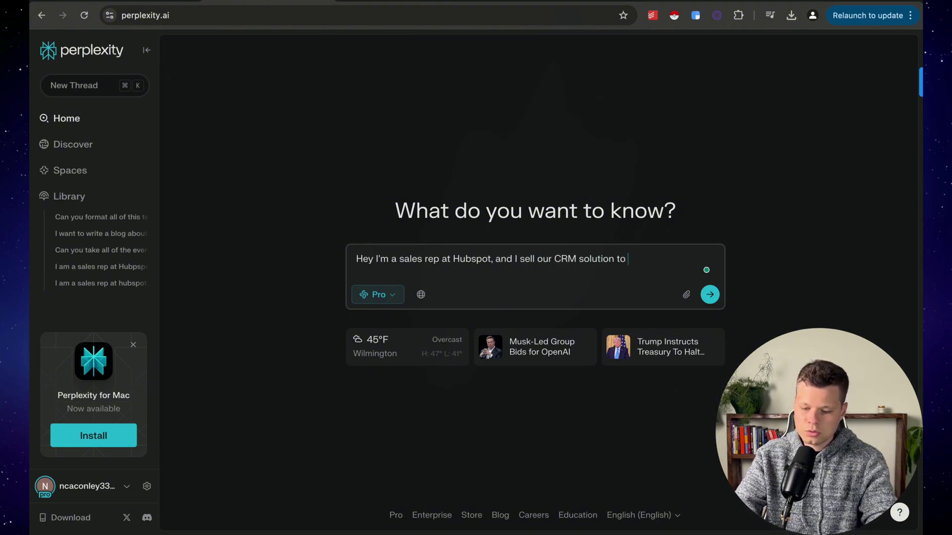
pyautogui.write('Small businesses. Ca')
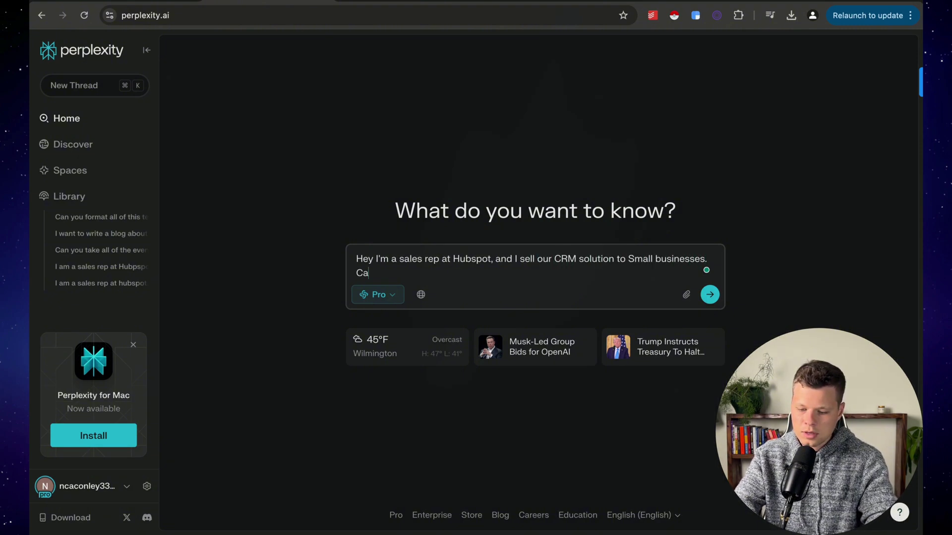
# - Complete the prompt with "Can you explain what I sell, and what painpoint I solve for?" and submit it
pyautogui.write('n you explain wha')
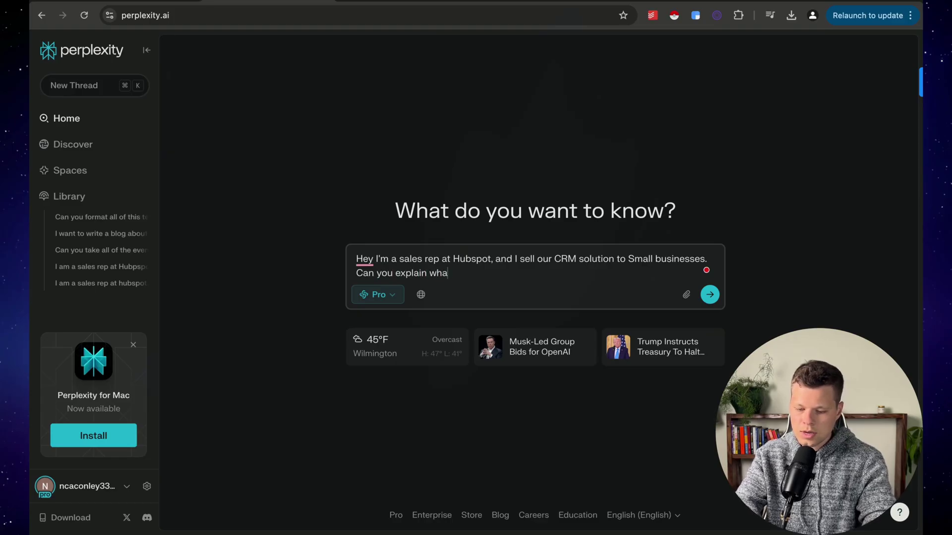
pyautogui.write('t I sell, and what ppainp')
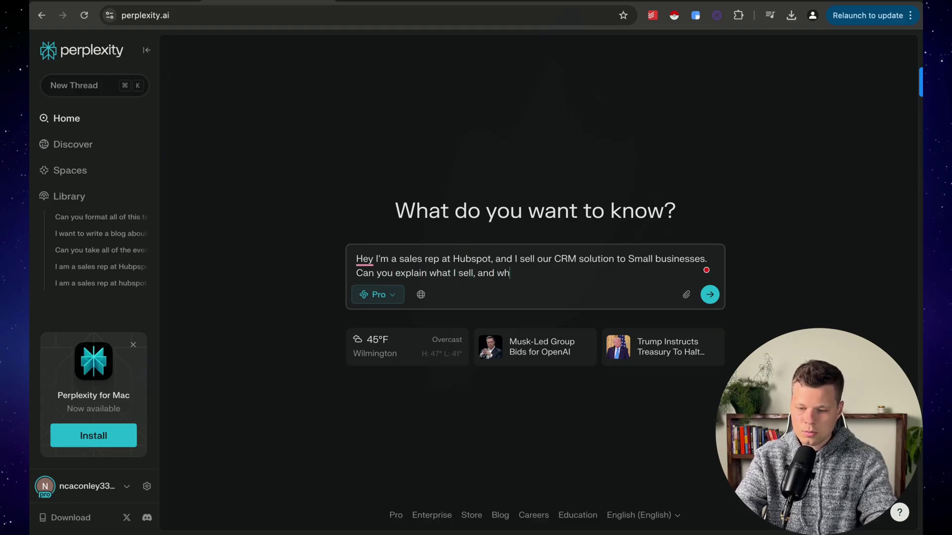
pyautogui.press('BackSpace')
pyautogui.press('BackSpace')
pyautogui.press('BackSpace')
pyautogui.press('BackSpace')
pyautogui.press('BackSpace')
pyautogui.write('ainpoint I so')
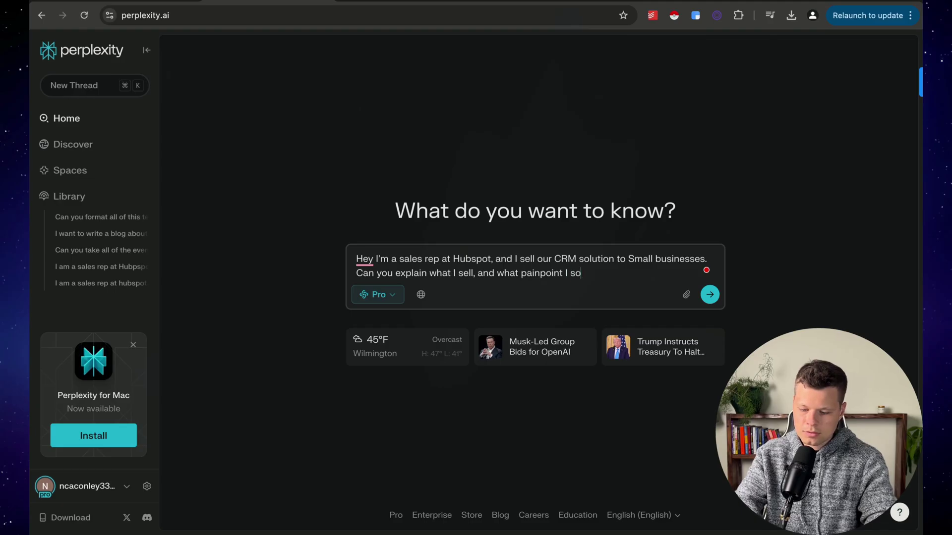
pyautogui.write('lve for?')
pyautogui.press('Return')
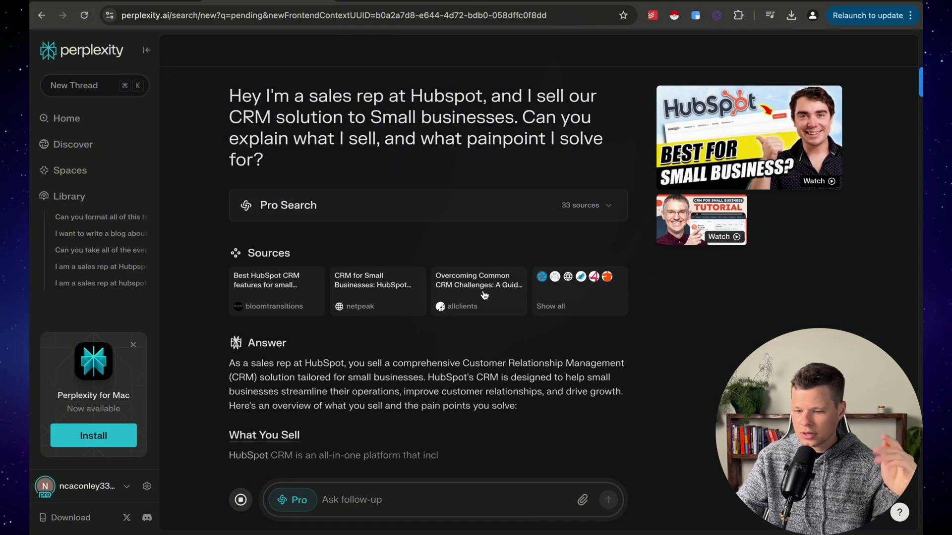
# - Review Perplexity's answer on the HubSpot CRM and its pain points, and copy the whole answer
pyautogui.moveTo(495, 302)
pyautogui.scroll(-5, 687, 375)
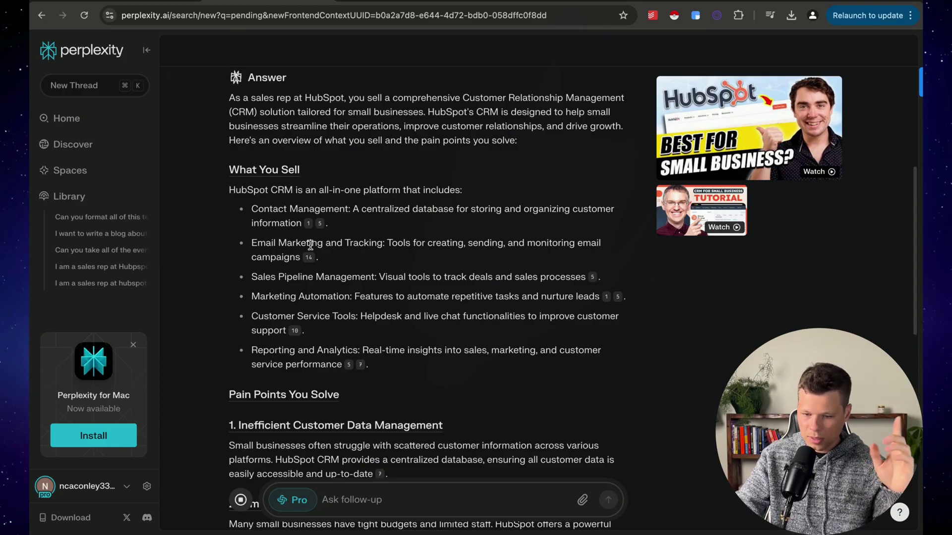
pyautogui.scroll(-10, 320, 268)
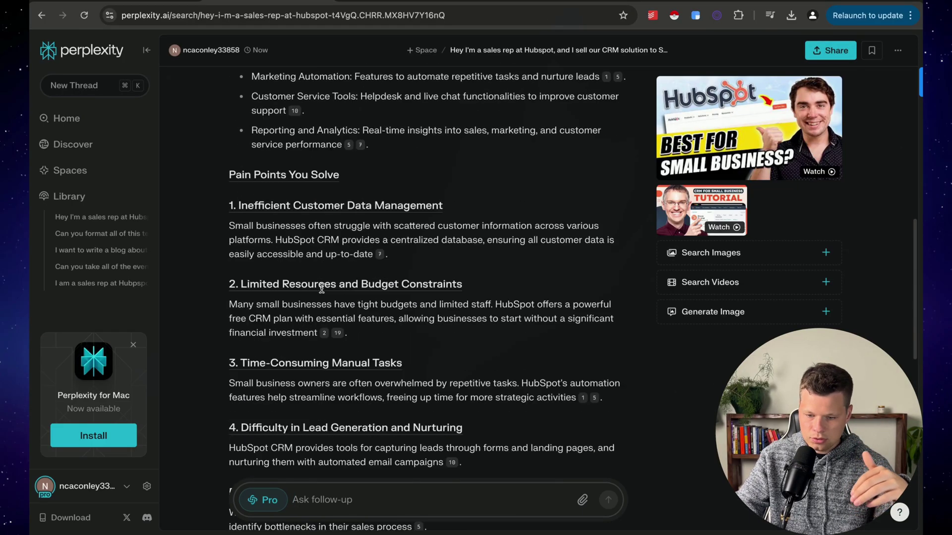
pyautogui.click(596, 276)
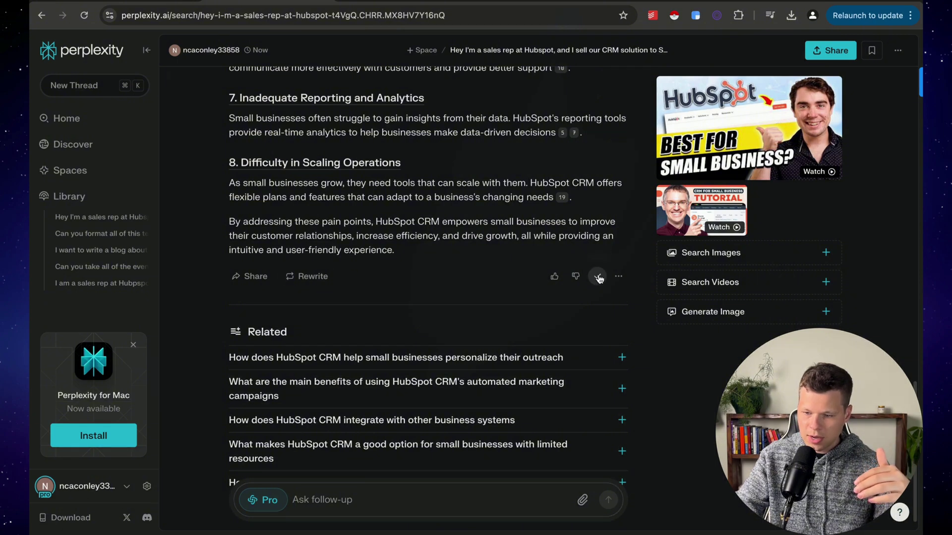
# - Return to the Poppy board, place a new text note below the YouTube video, and paste the copied Perplexity answer into it
pyautogui.hotkey('ctrl', 'Tab')
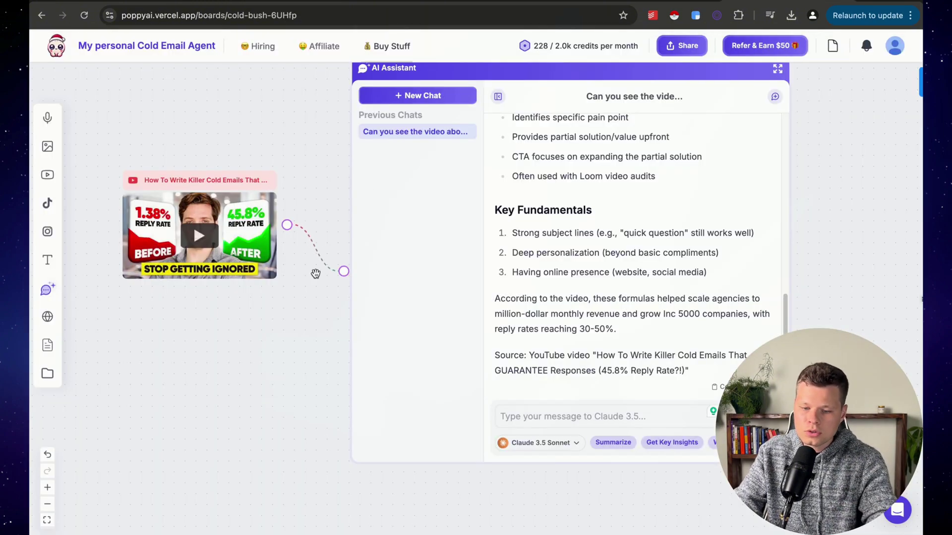
pyautogui.click(48, 263)
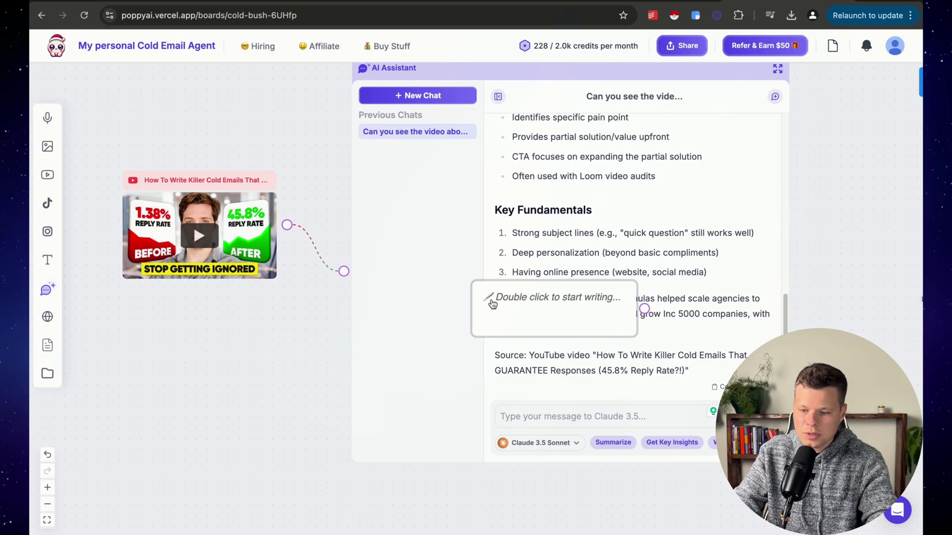
pyautogui.click(124, 374)
pyautogui.doubleClick(139, 373)
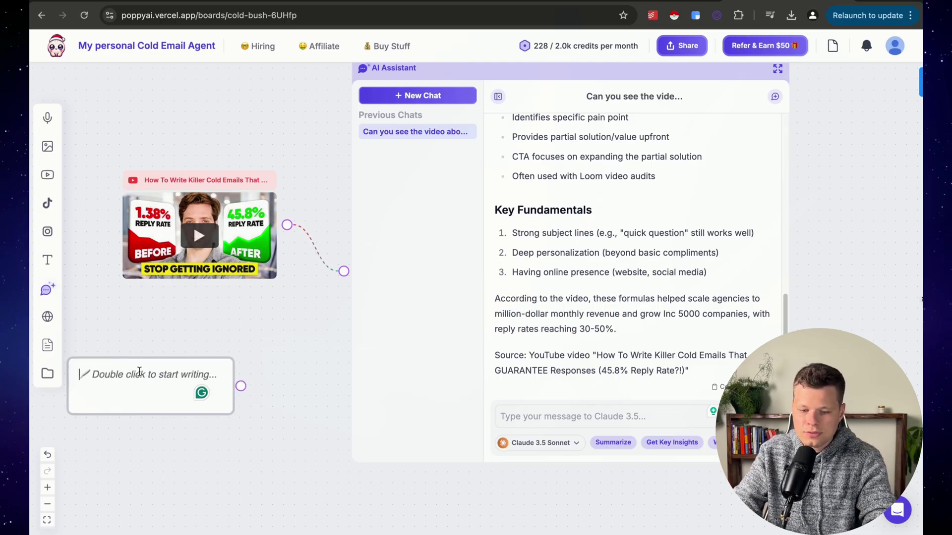
pyautogui.press('super+v')
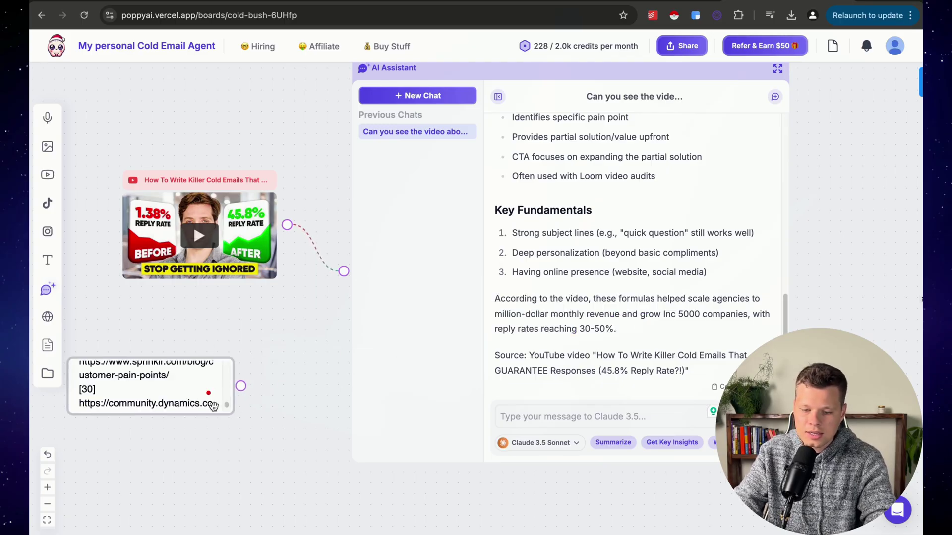
# - Delete the citation links and the "Answer from Perplexity: pplx.ai/share" footer from the end of the pasted note
pyautogui.moveTo(79, 400); pyautogui.dragTo(123, 401)
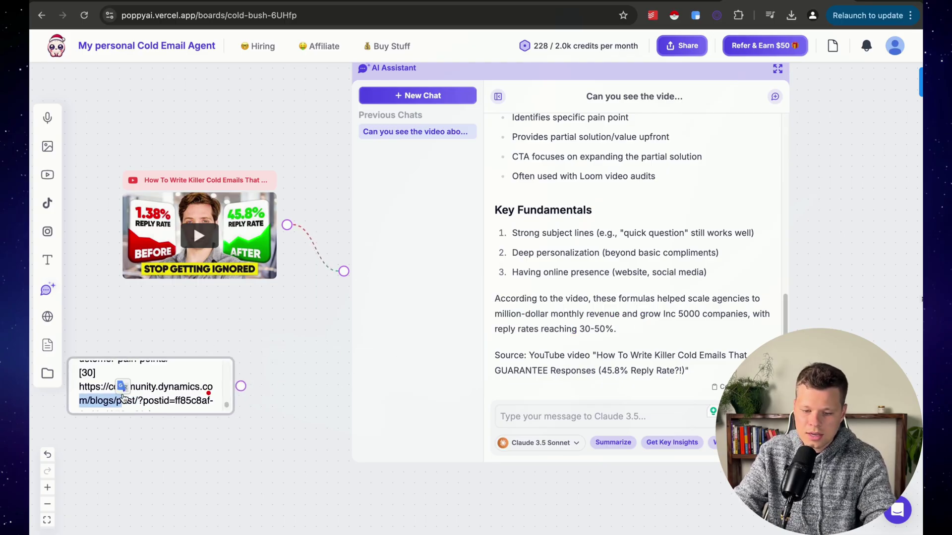
pyautogui.click(211, 403)
pyautogui.scroll(-10, 178, 404)
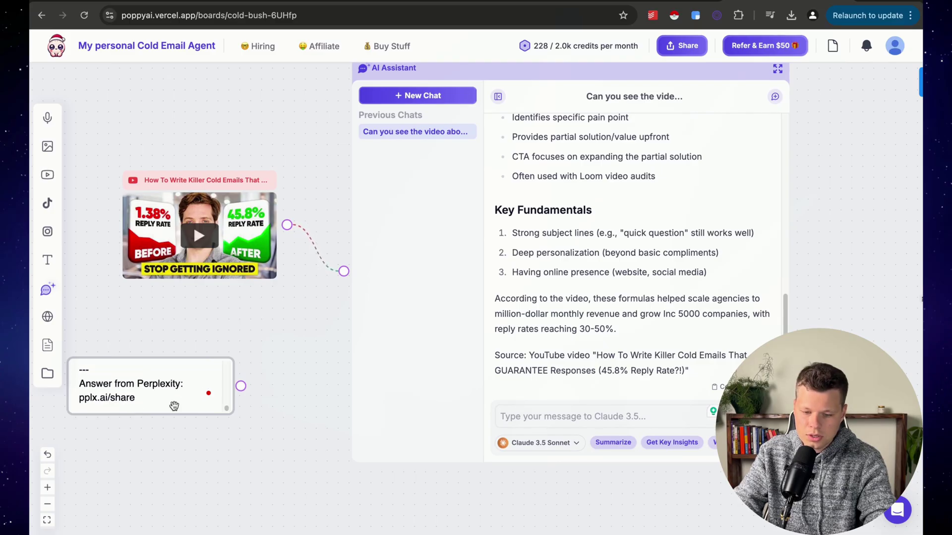
pyautogui.moveTo(160, 397); pyautogui.dragTo(78, 379)
pyautogui.press('BackSpace')
pyautogui.press('BackSpace')
pyautogui.press('BackSpace')
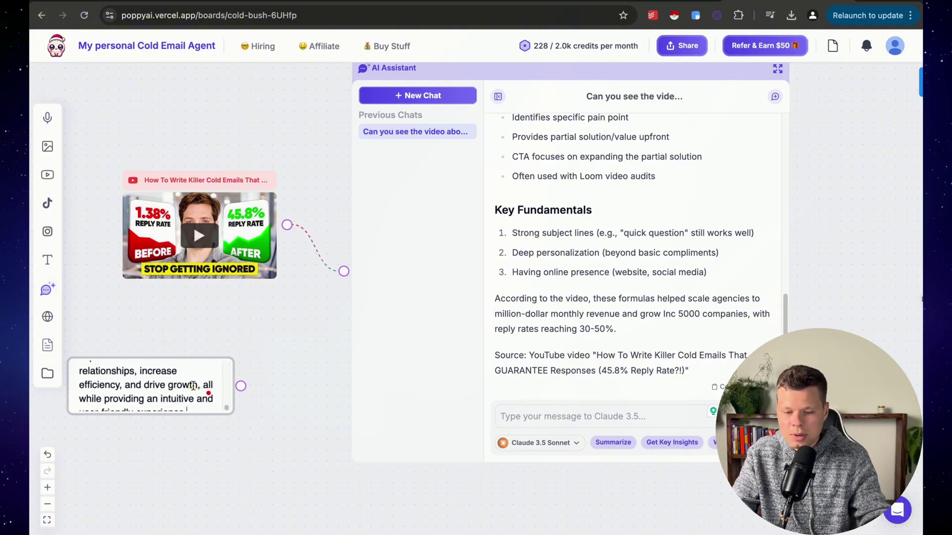
# - Enlarge the HubSpot text note to show more of its text and connect it to the AI Assistant
pyautogui.moveTo(232, 414); pyautogui.dragTo(275, 529)
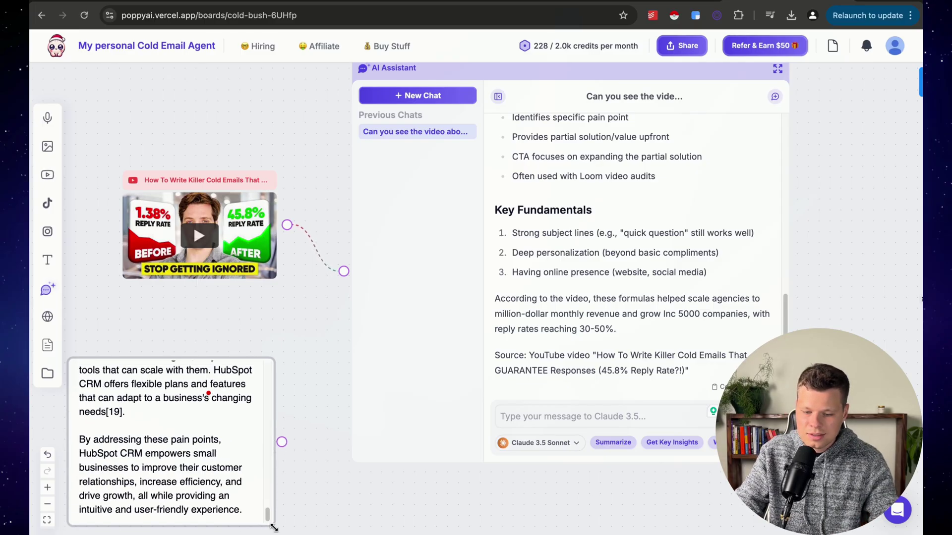
pyautogui.scroll(15, 228, 415)
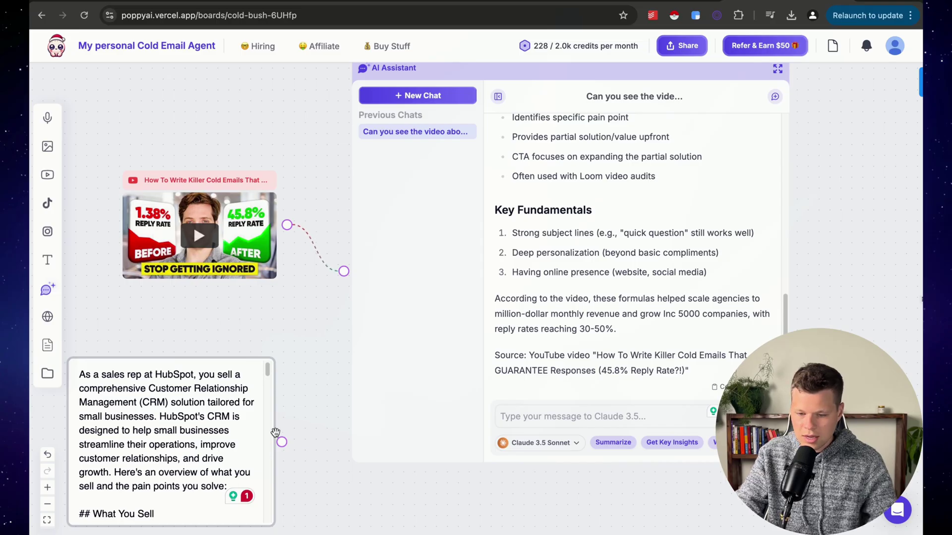
pyautogui.moveTo(282, 442); pyautogui.dragTo(555, 418)
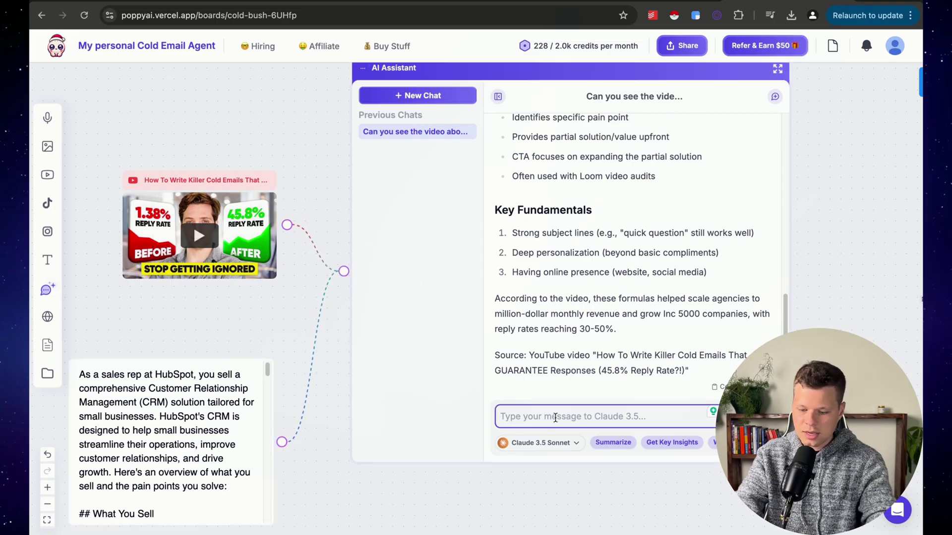
# - Ask the AI Assistant "Can you see the info about the product I sell for Hubspot?"
pyautogui.write('Can you see the in')
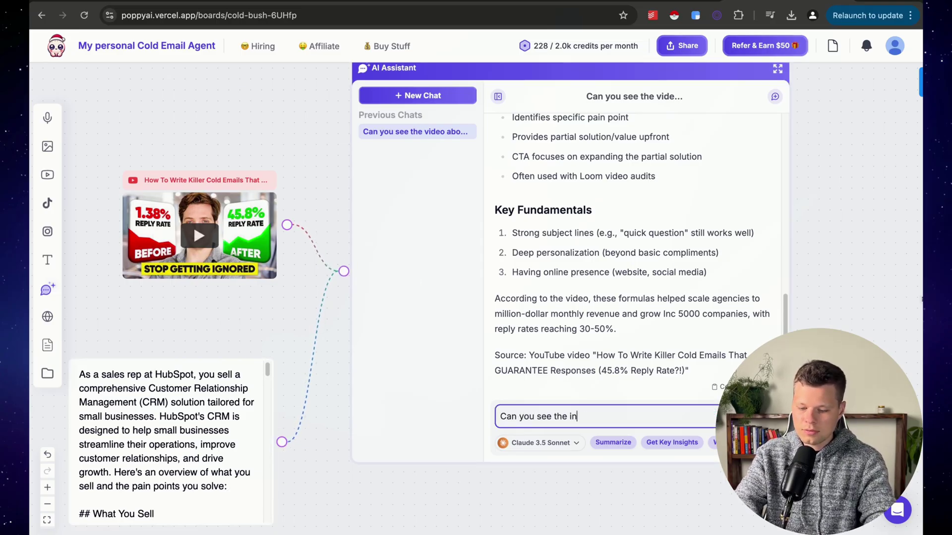
pyautogui.write('fo about the produc')
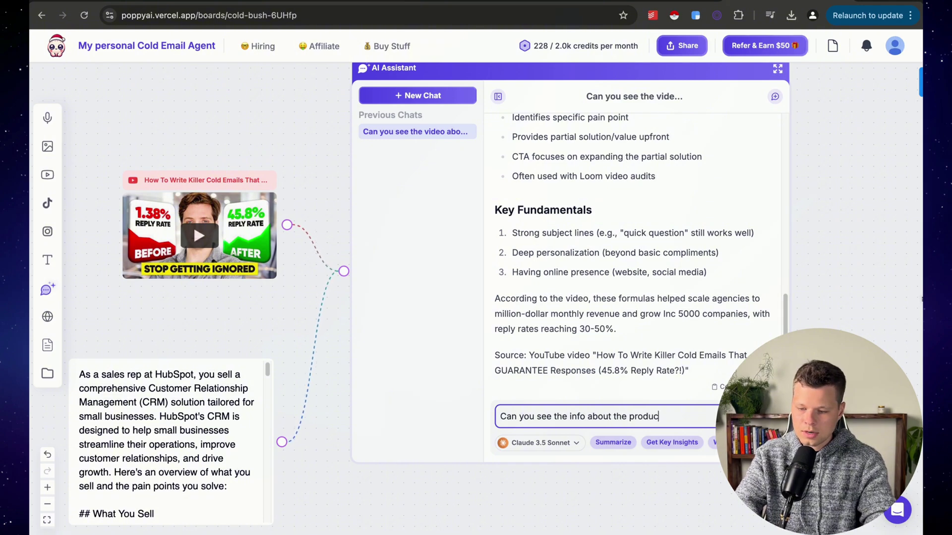
pyautogui.write('t I sell for Hubspot?')
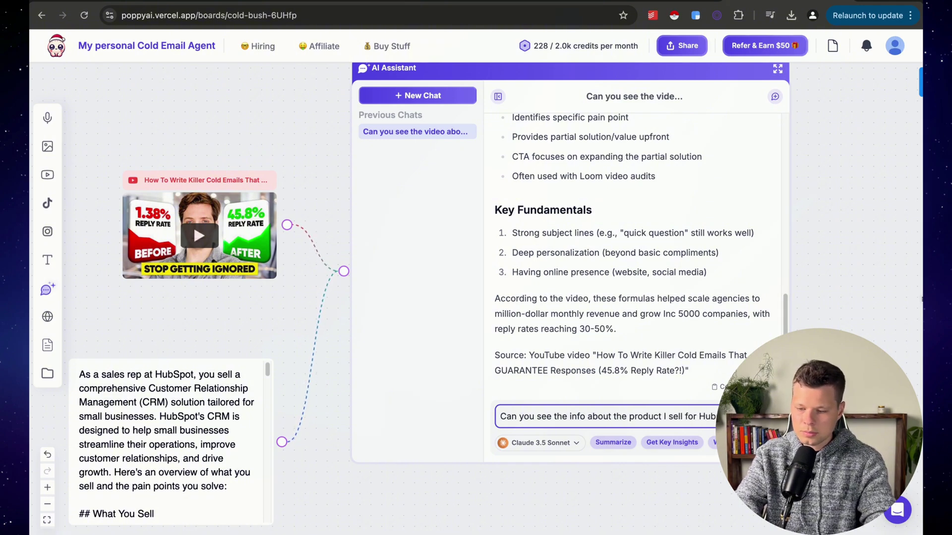
pyautogui.press('Return')
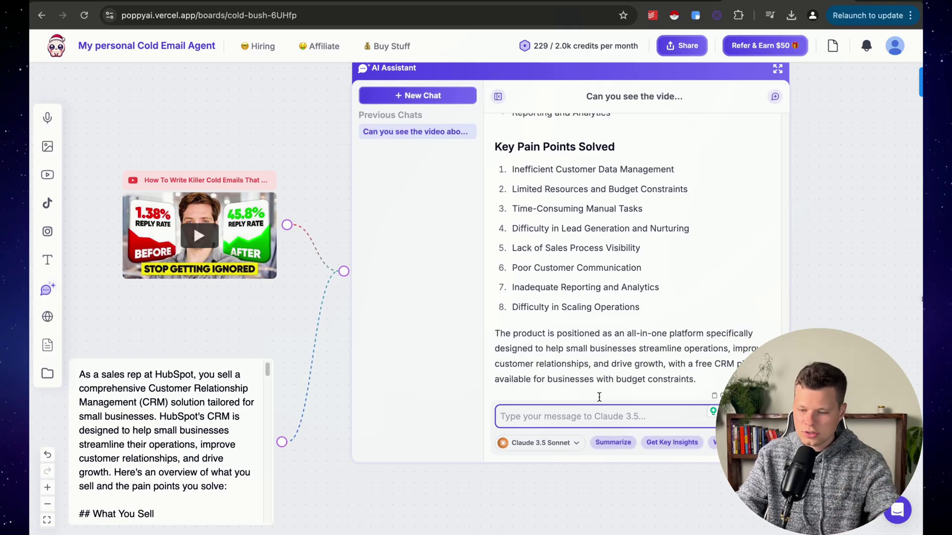
# - Ask the assistant "Using the formulas and frameworks you learned from the cold email video, can you write me a cold email, assuming you are selling for Hubspot?"
pyautogui.write('Using')
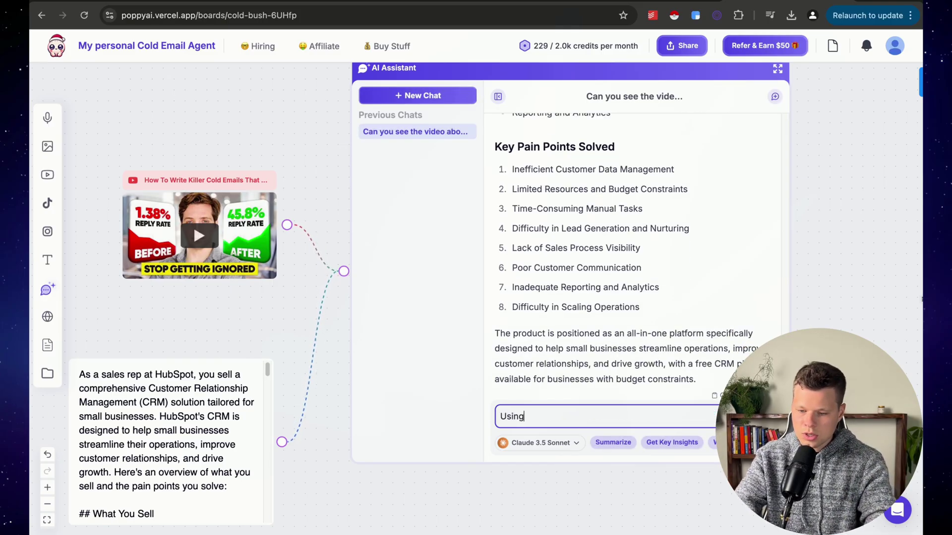
pyautogui.write(' the form')
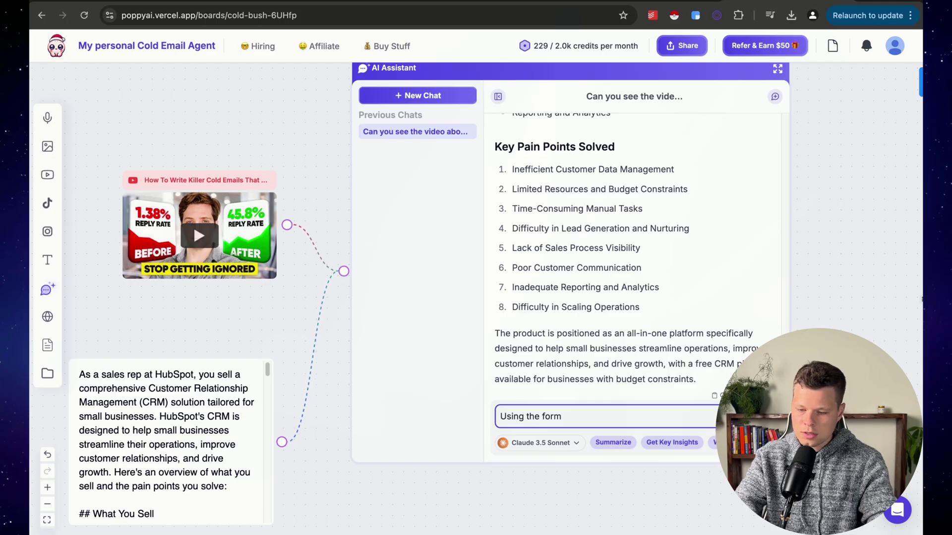
pyautogui.write('ulas and frameworks you')
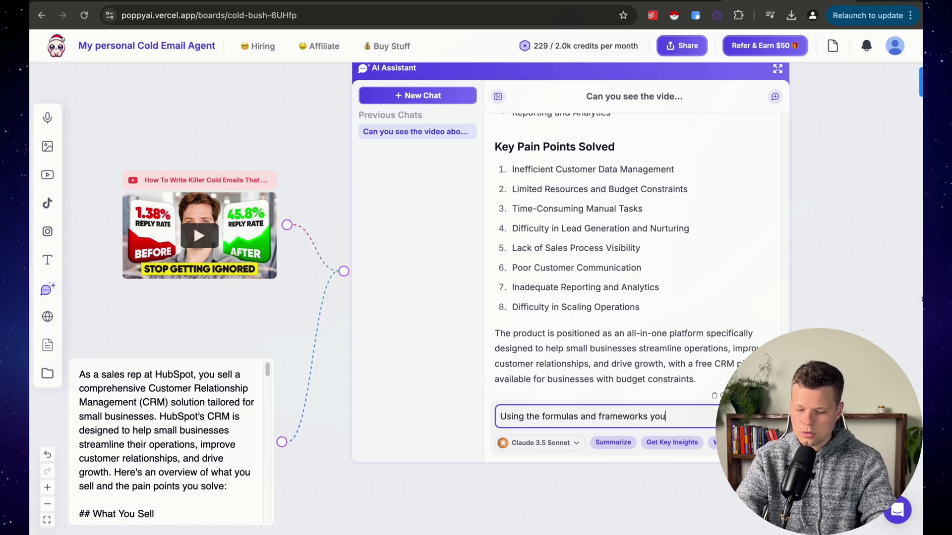
pyautogui.write(' learned from the cold email video, can y')
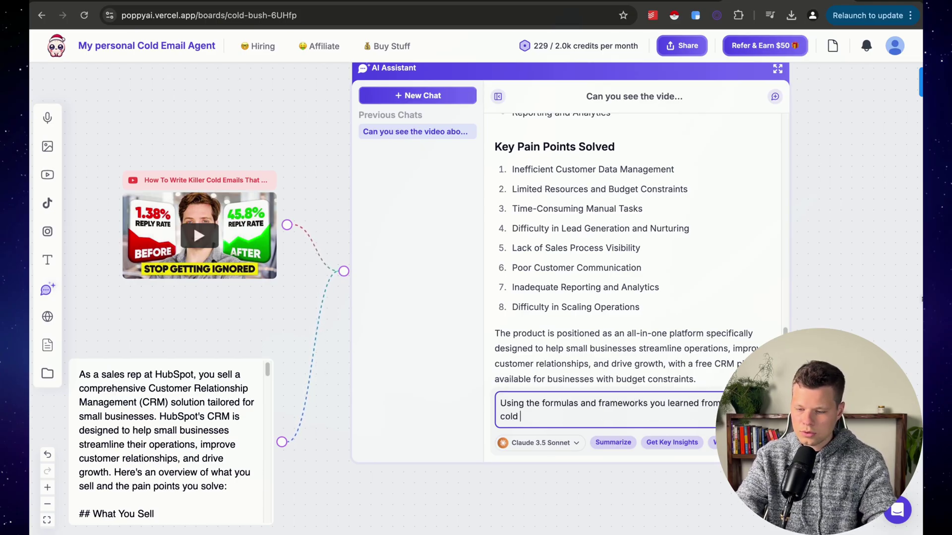
pyautogui.write('ou write me a')
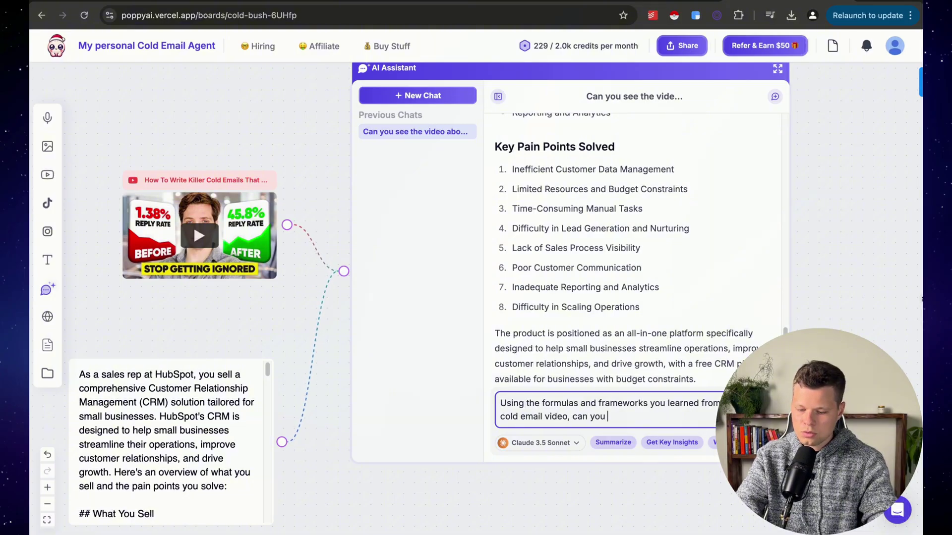
pyautogui.write('em')
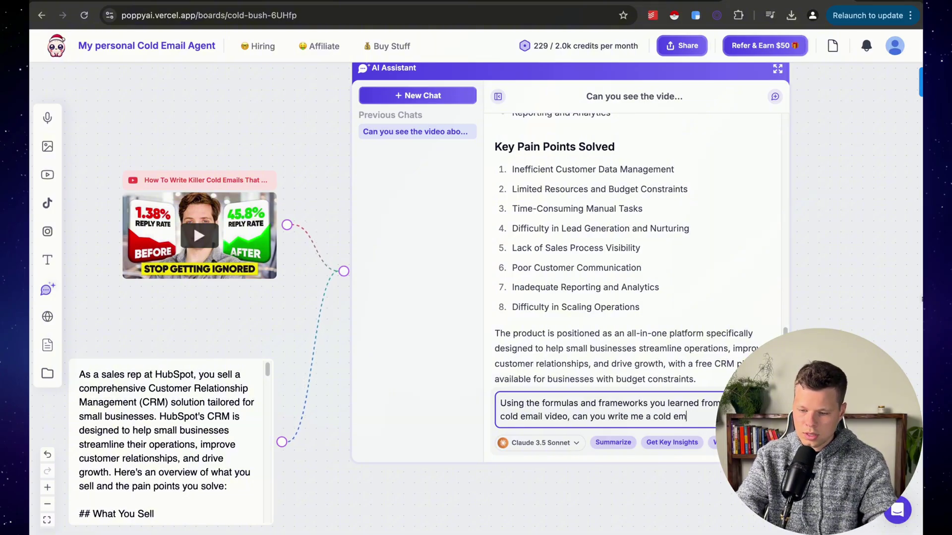
pyautogui.write('ail, assuming you a')
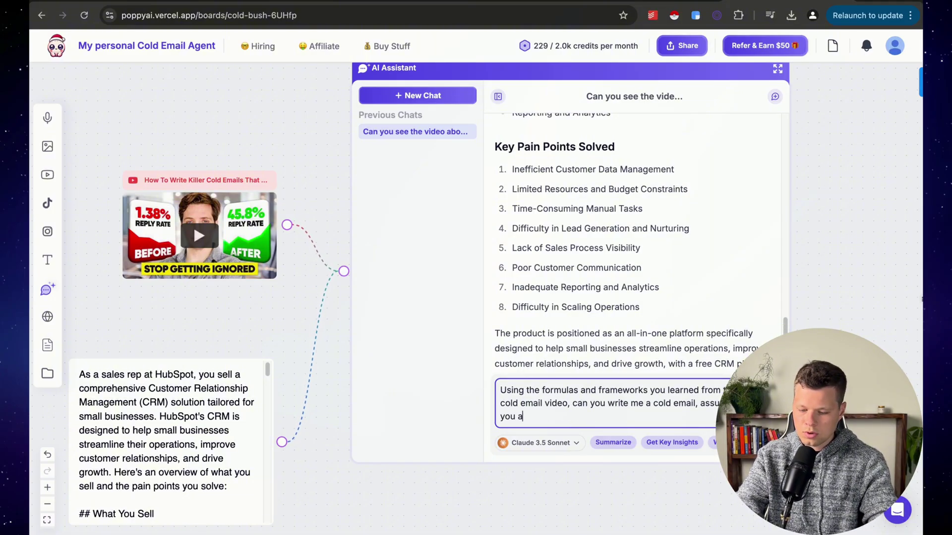
pyautogui.write('re selling for Hubspot?')
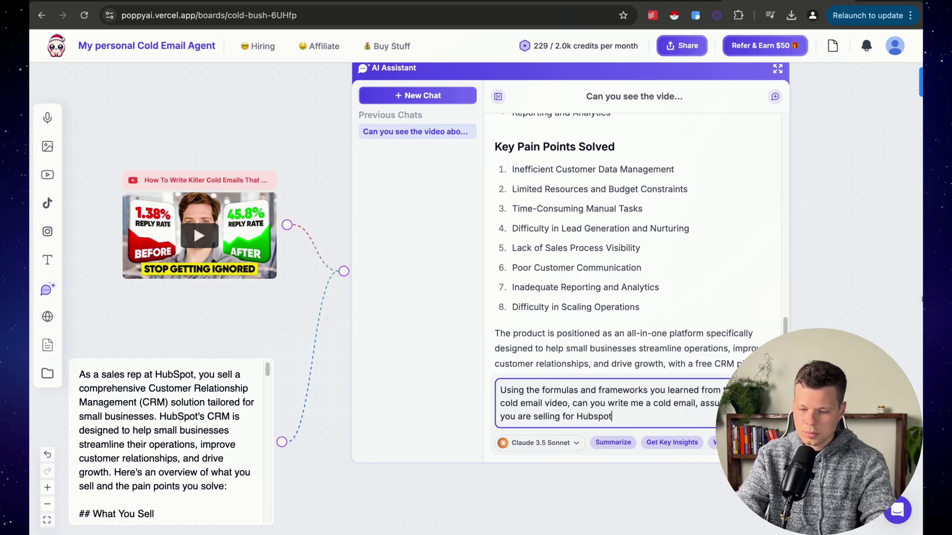
pyautogui.press('Return')
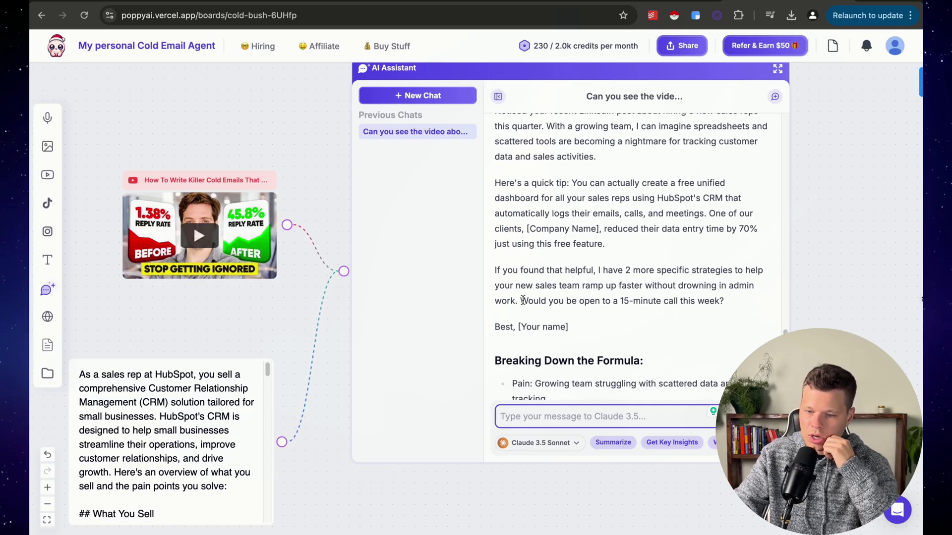
# - Read through the assistant's example cold email and its breakdown of the formula
pyautogui.scroll(4, 706, 294)
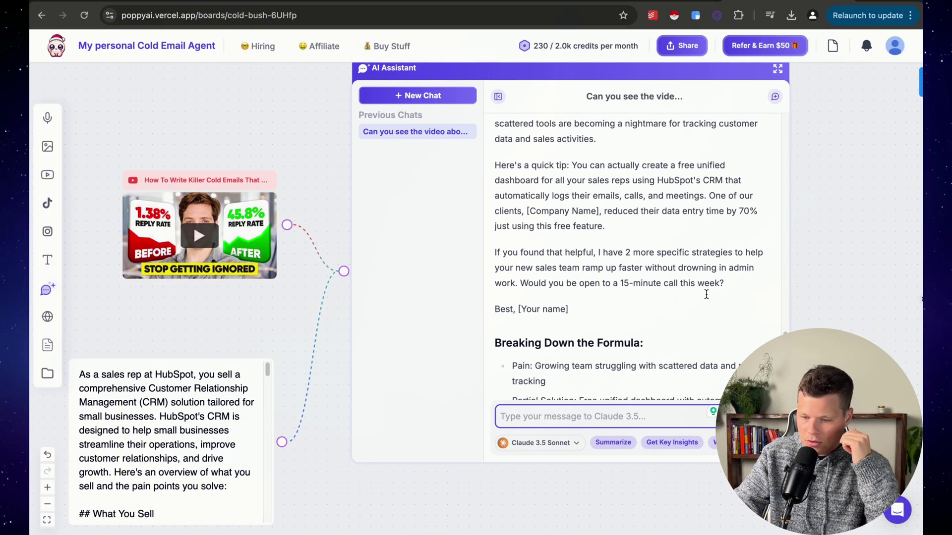
pyautogui.scroll(-1, 706, 294)
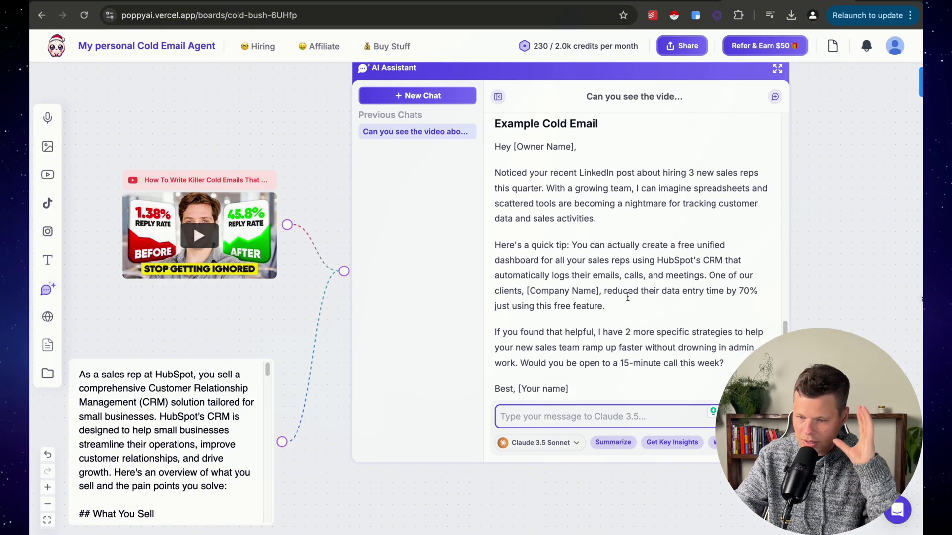
pyautogui.scroll(-10, 628, 297)
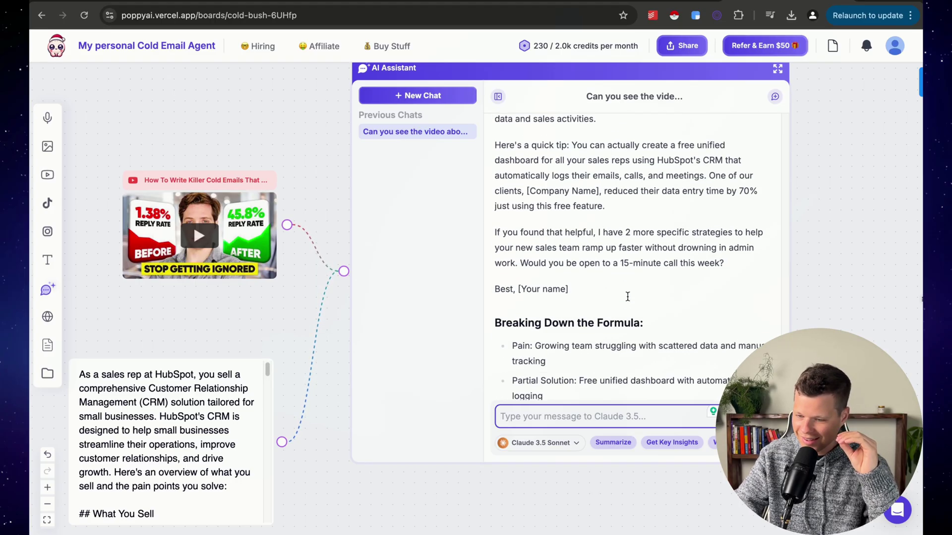
pyautogui.scroll(-3, 628, 296)
pyautogui.scroll(9, 627, 296)
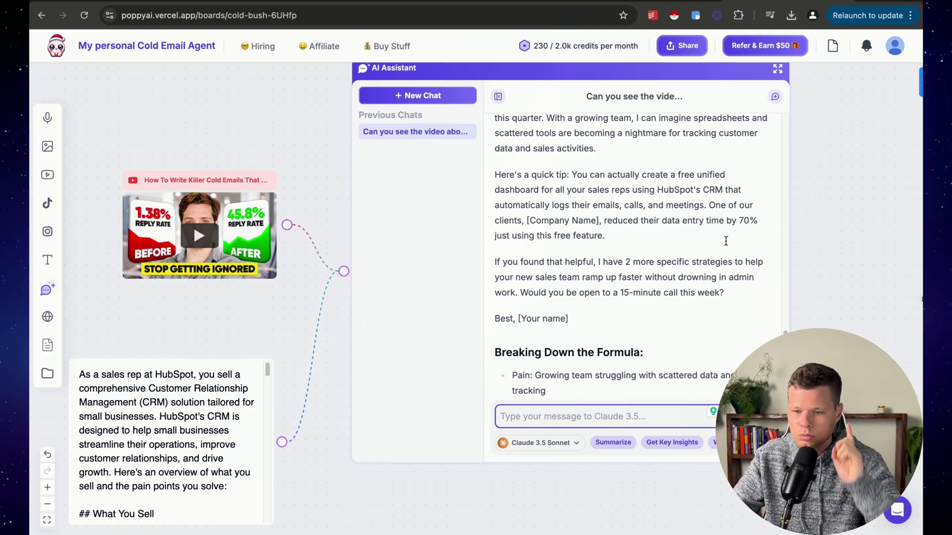
# - Copy the address of Bill Gates's LinkedIn profile from its browser tab and return to the Poppy board
pyautogui.click(153, 1)
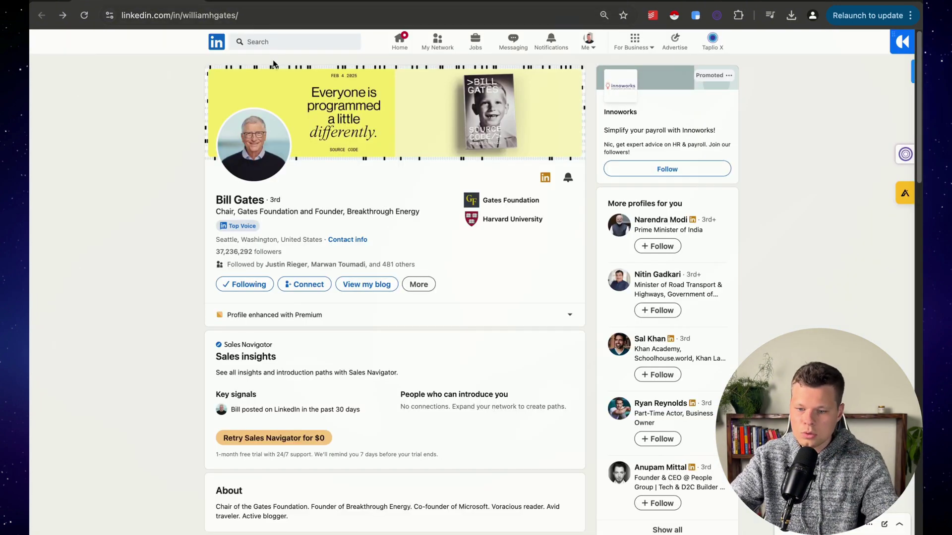
pyautogui.click(255, 19)
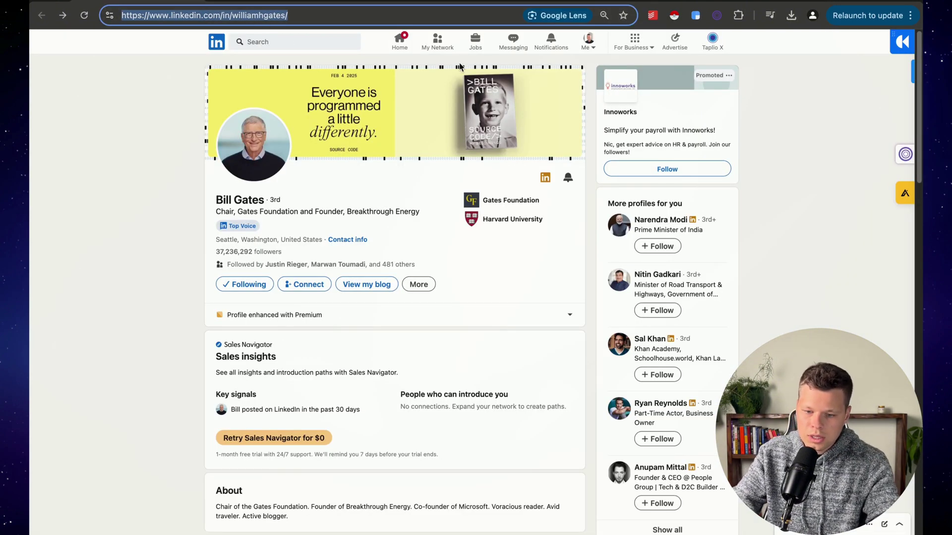
pyautogui.hotkey('ctrl', 'shift', 'Tab')
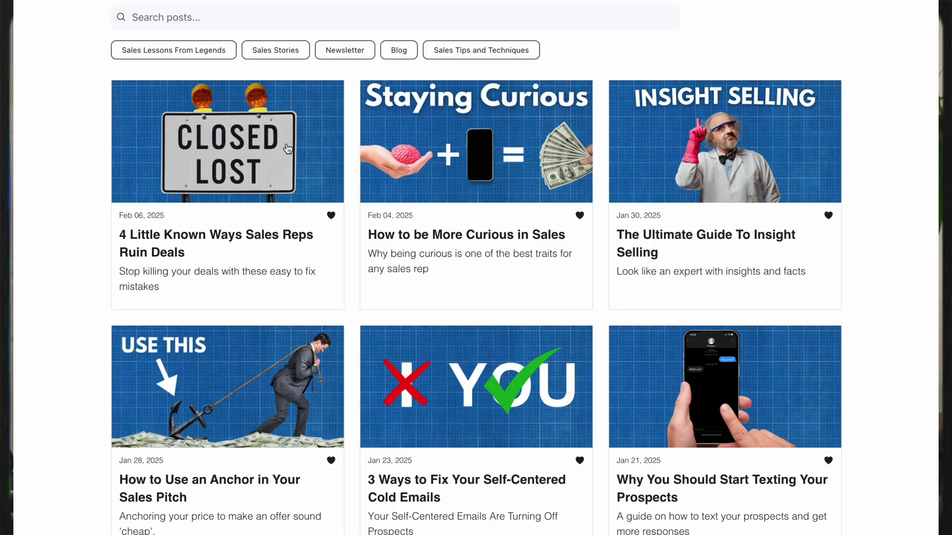
pyautogui.scroll(-5, 287, 149)
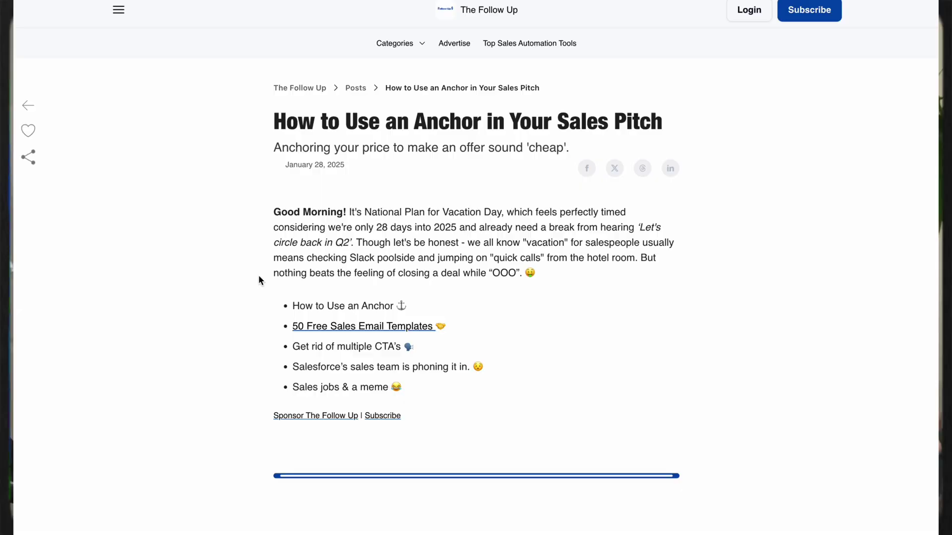
pyautogui.scroll(-7, 258, 280)
pyautogui.scroll(-15, 259, 277)
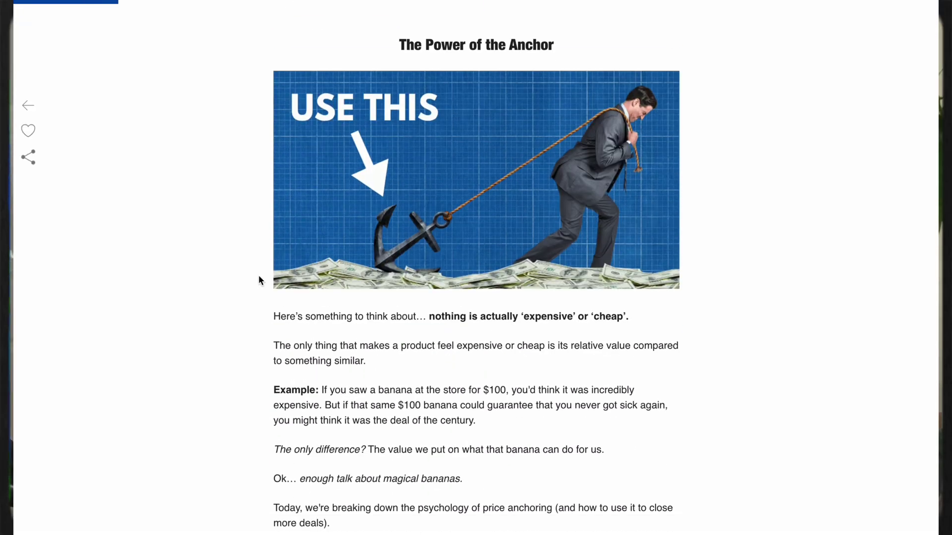
pyautogui.scroll(-12, 259, 280)
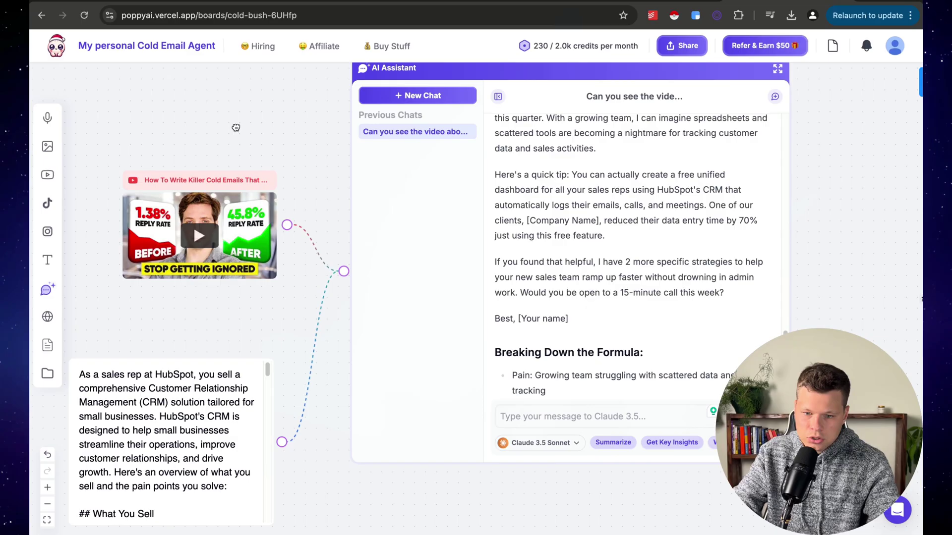
# - Paste the copied LinkedIn profile link onto the board as a website card and place it above the YouTube video
pyautogui.moveTo(236, 128); pyautogui.dragTo(300, 185)
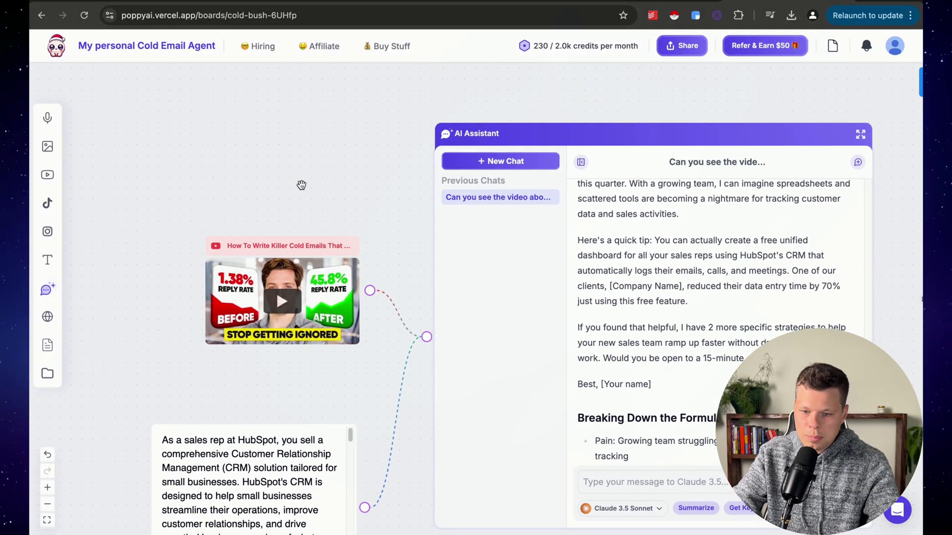
pyautogui.hotkey('ctrl', 'v')
pyautogui.moveTo(524, 293); pyautogui.dragTo(250, 145)
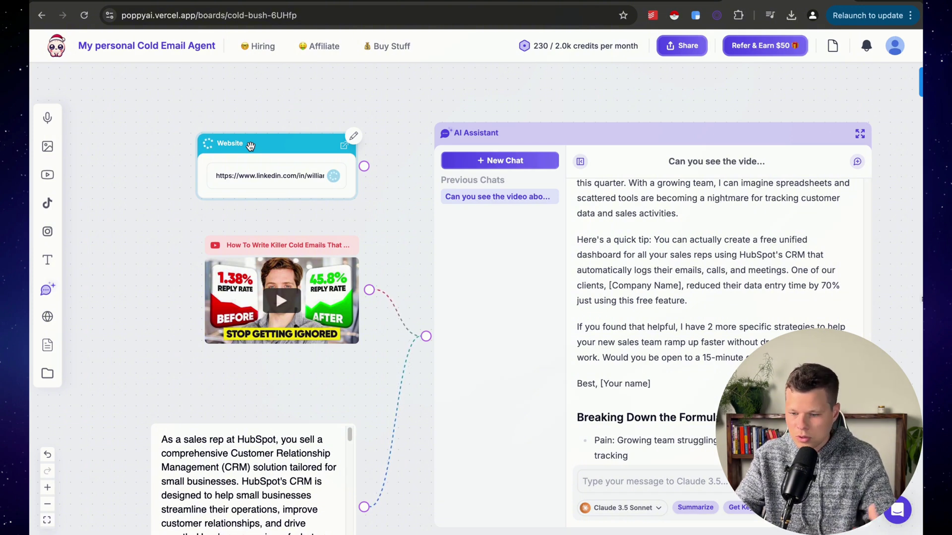
# - Move the LinkedIn website card further from the AI assistant and connect it to the assistant's input
pyautogui.moveTo(251, 145); pyautogui.dragTo(213, 135)
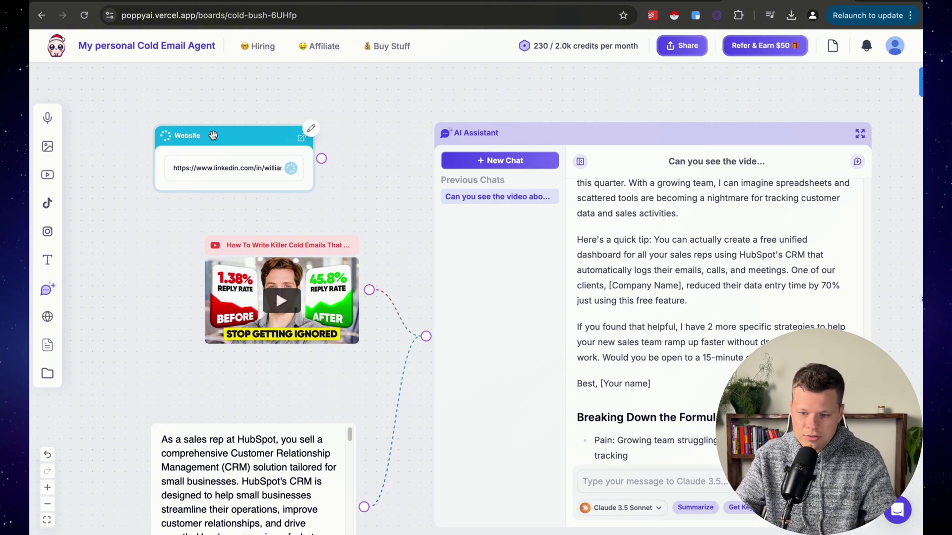
pyautogui.moveTo(322, 159); pyautogui.dragTo(363, 174)
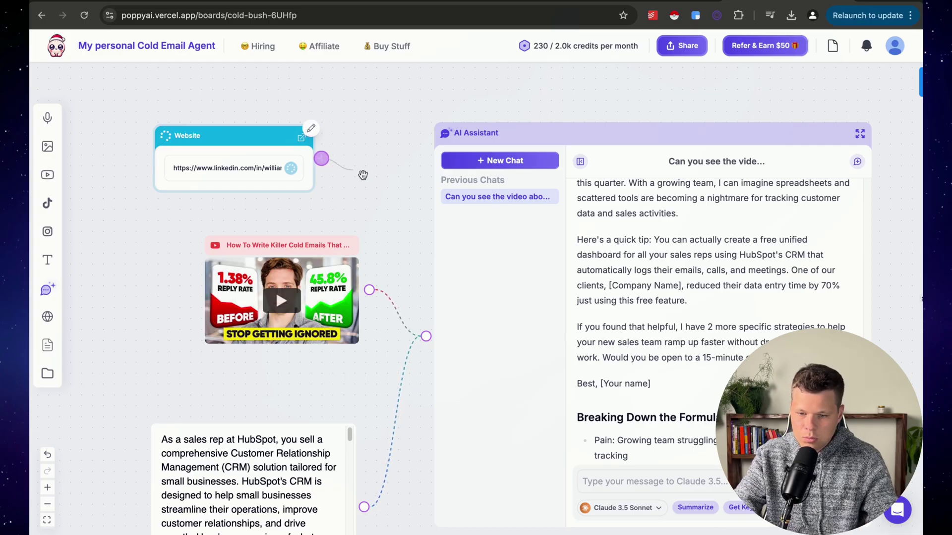
pyautogui.moveTo(421, 300); pyautogui.dragTo(425, 336)
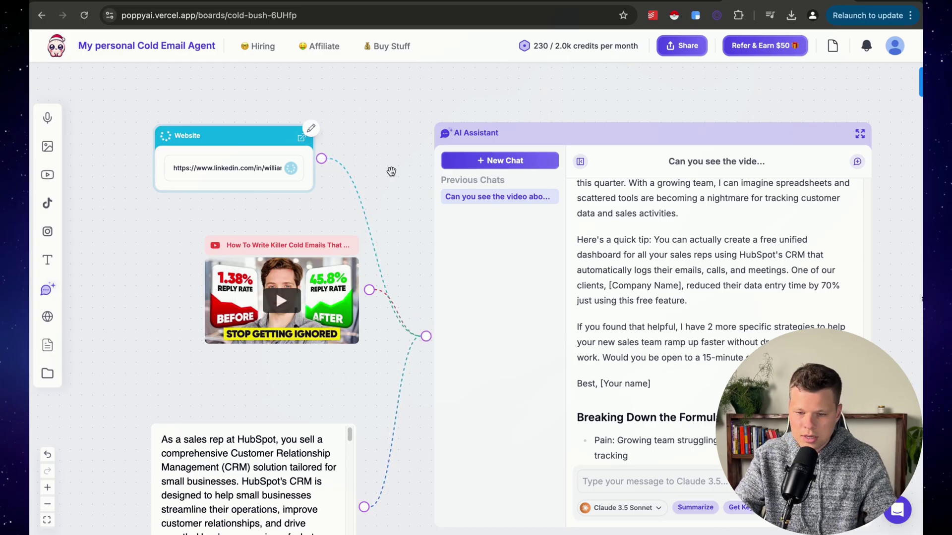
# - Ask the assistant "Can you see Bill Gates Linkedin Profile that I gave you?"
pyautogui.click(645, 481)
pyautogui.write('Ca')
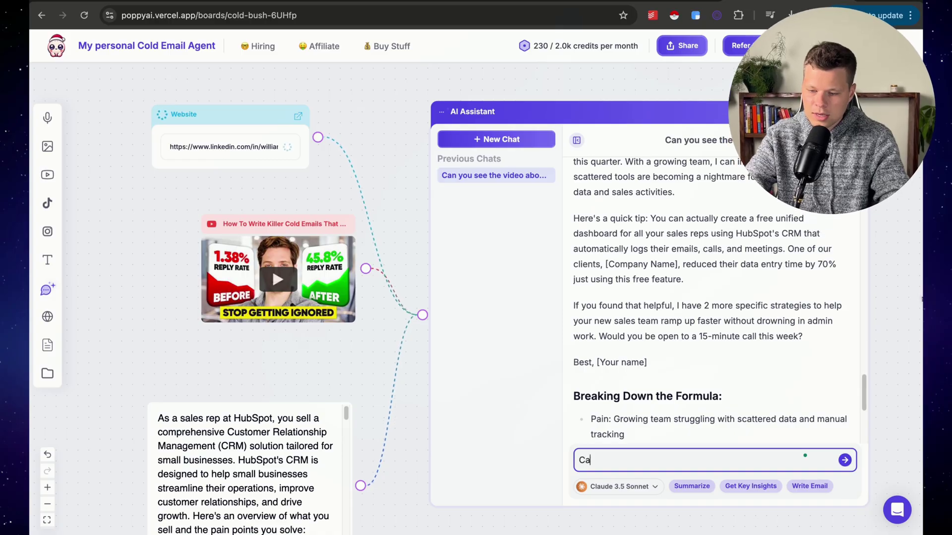
pyautogui.write('n you see Bill')
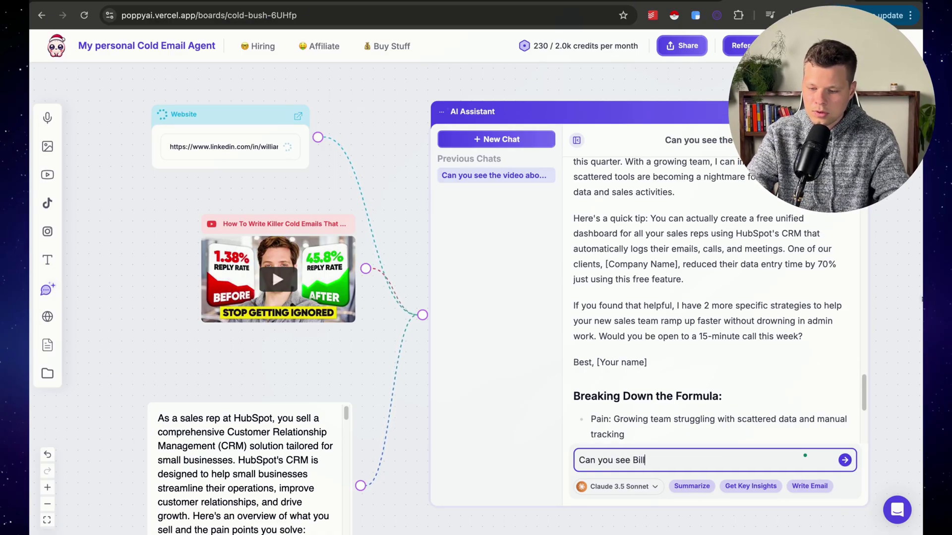
pyautogui.write(' Gates Linkedin Prof')
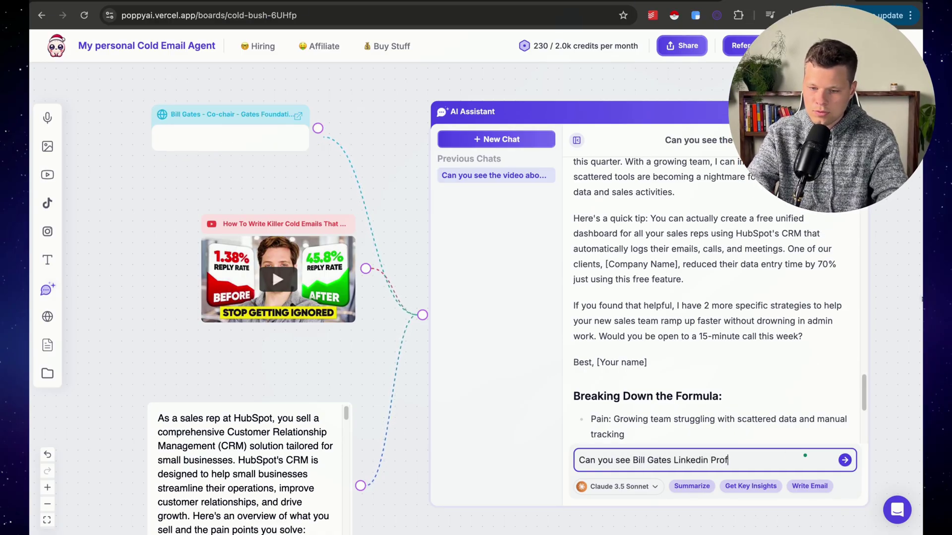
pyautogui.write('ile that I gave you?')
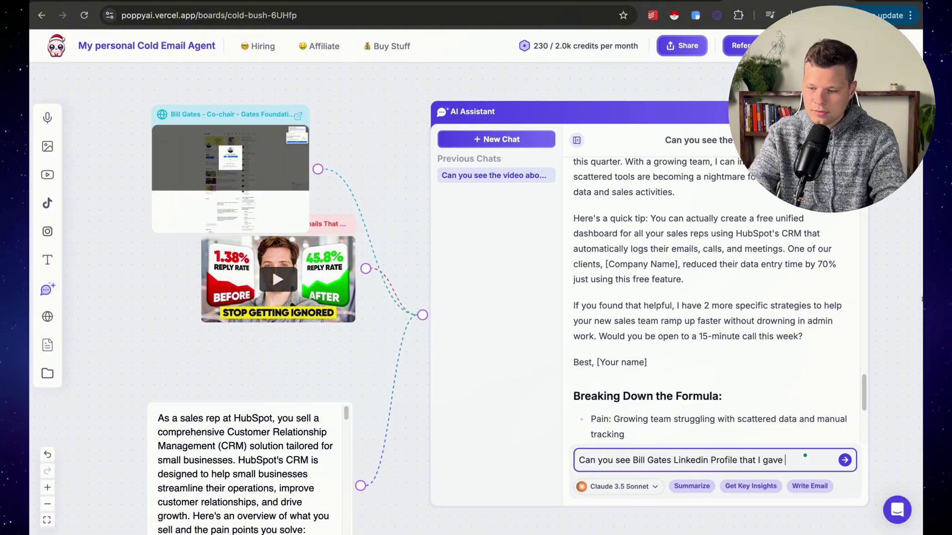
pyautogui.press('Return')
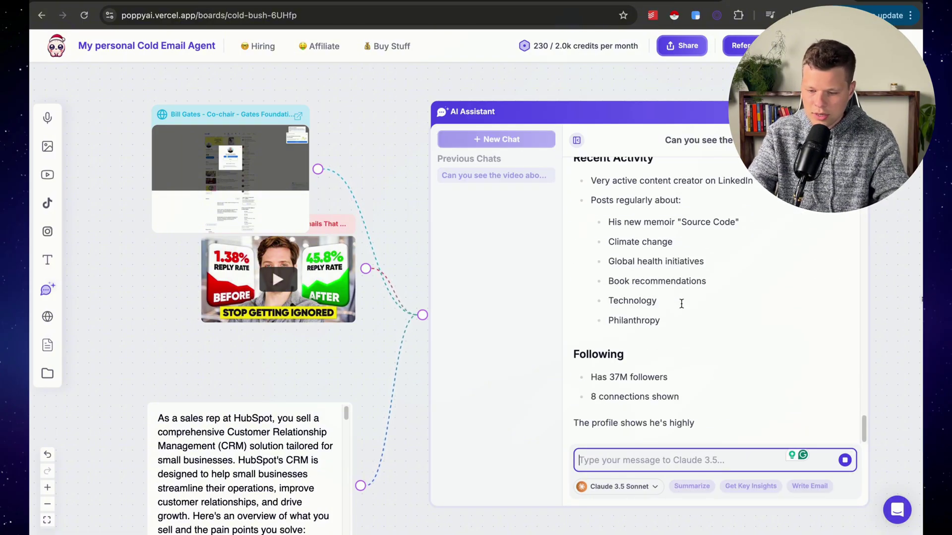
# - Ask the assistant for a cold email selling Hubspot to Bill Gates using the video's framework, reminding it to just try to get a meeting
pyautogui.write('Now,')
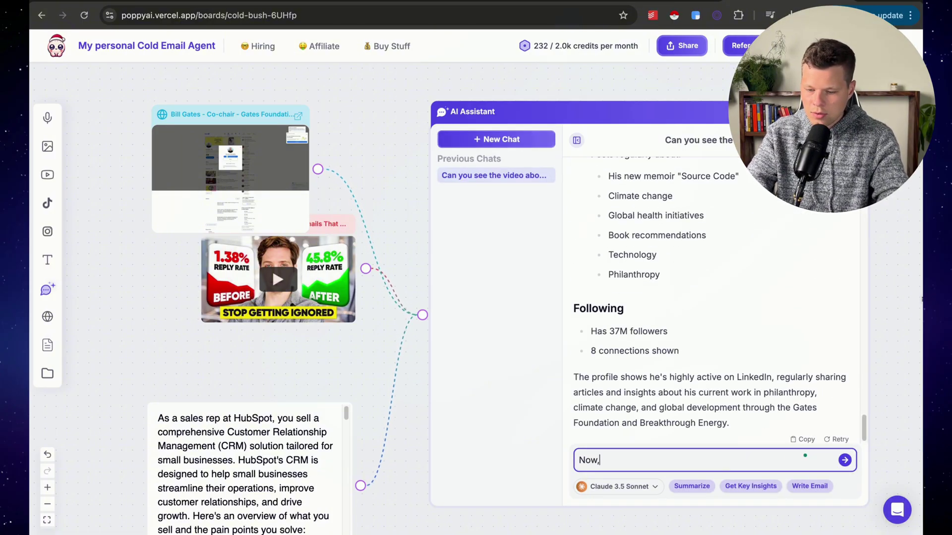
pyautogui.write(' can you write m')
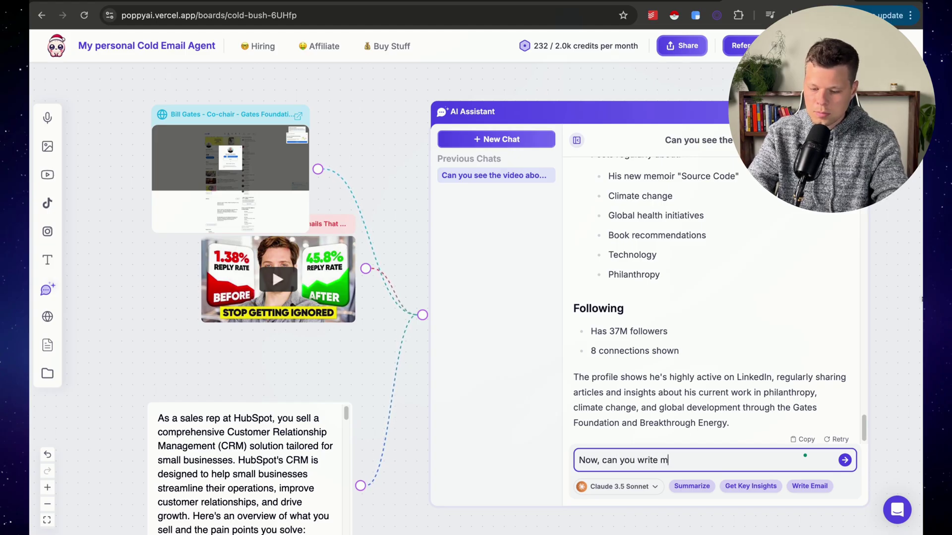
pyautogui.write('e a cold email')
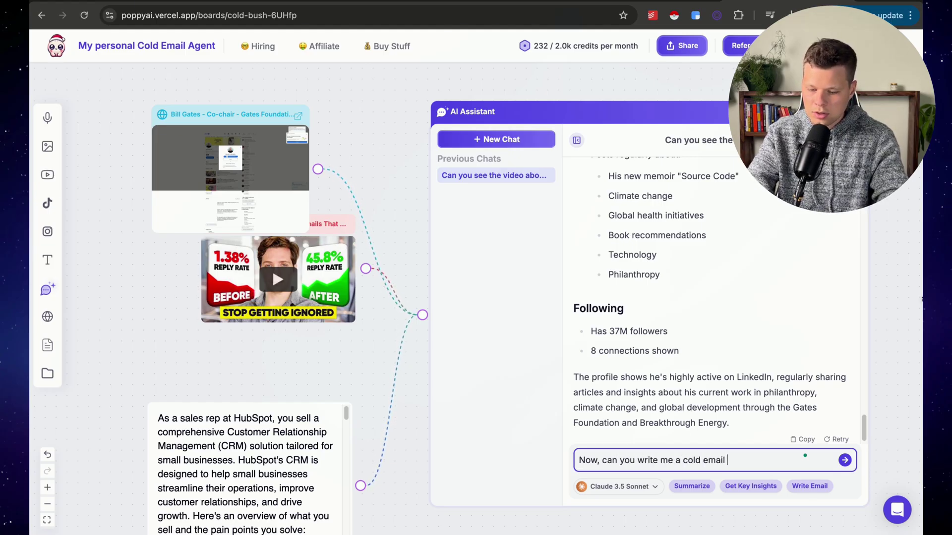
pyautogui.write(' using the framew')
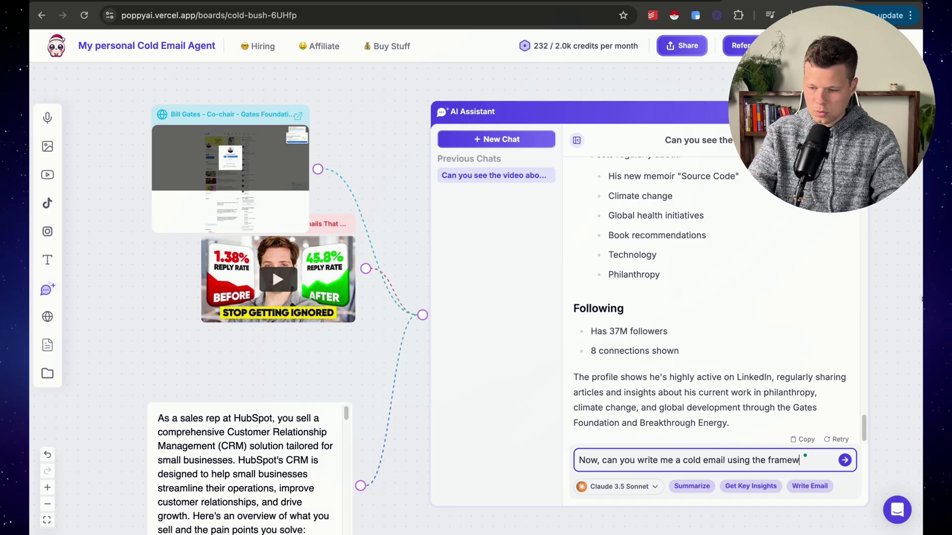
pyautogui.write('ork from the vide')
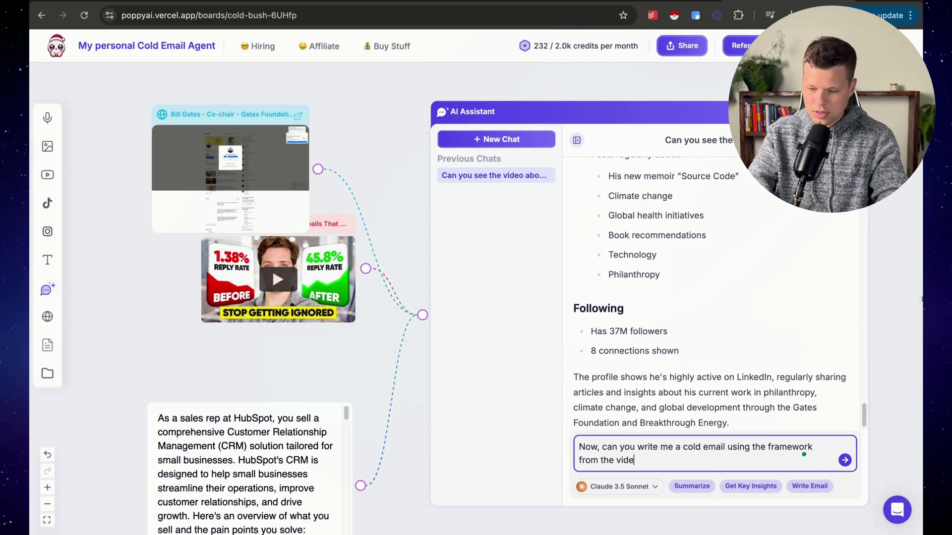
pyautogui.write('o, to try to sel')
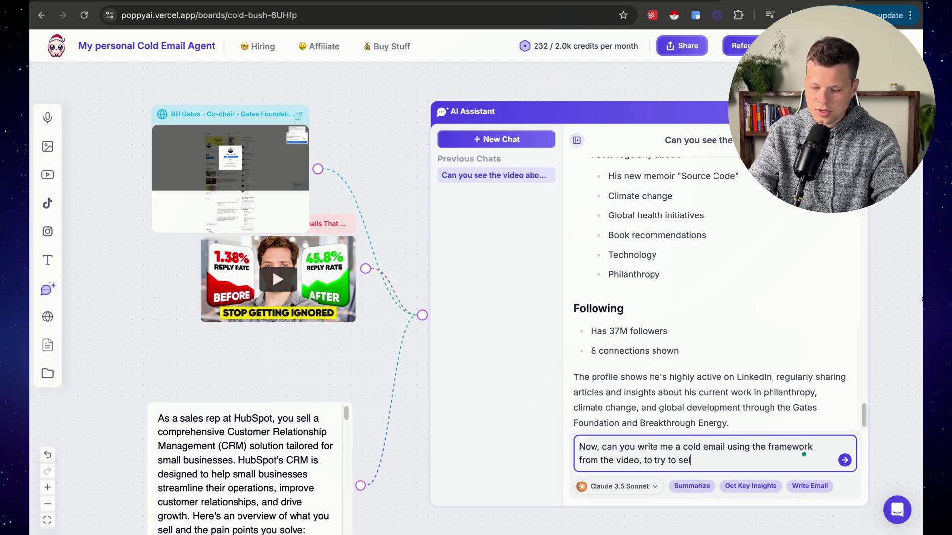
pyautogui.write('l Hubspot to Bill')
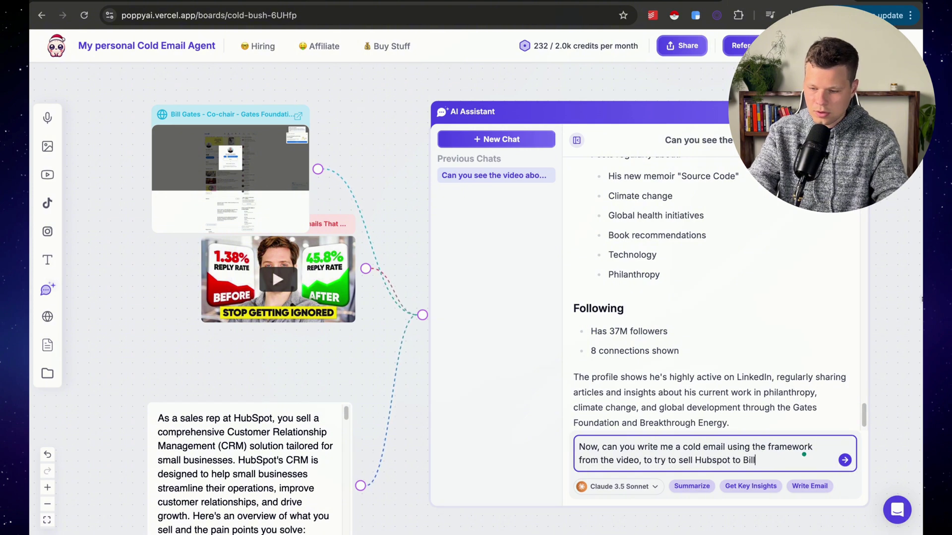
pyautogui.write(" Gates? Remember, you're just retyi")
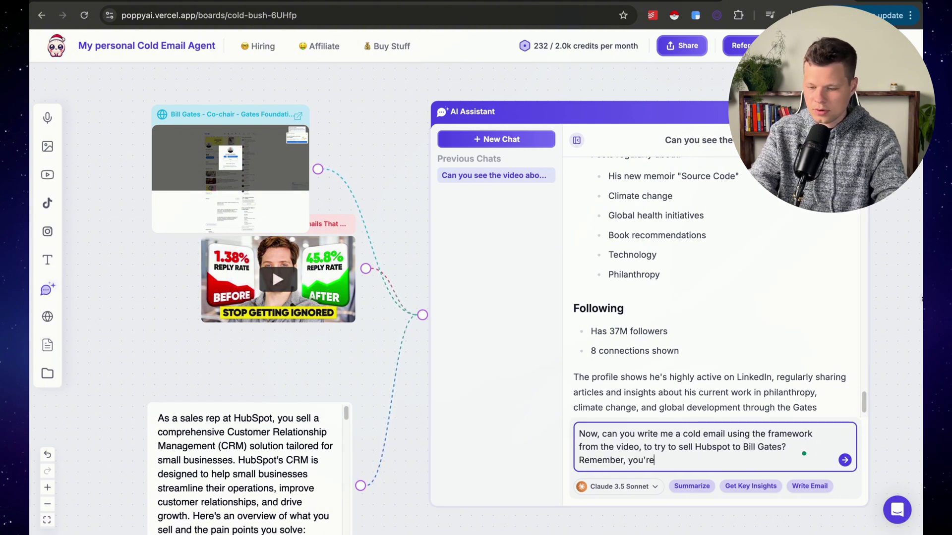
pyautogui.press('BackSpace')
pyautogui.press('BackSpace')
pyautogui.press('BackSpace')
pyautogui.press('BackSpace')
pyautogui.press('BackSpace')
pyautogui.write('trying to get a meeting ')
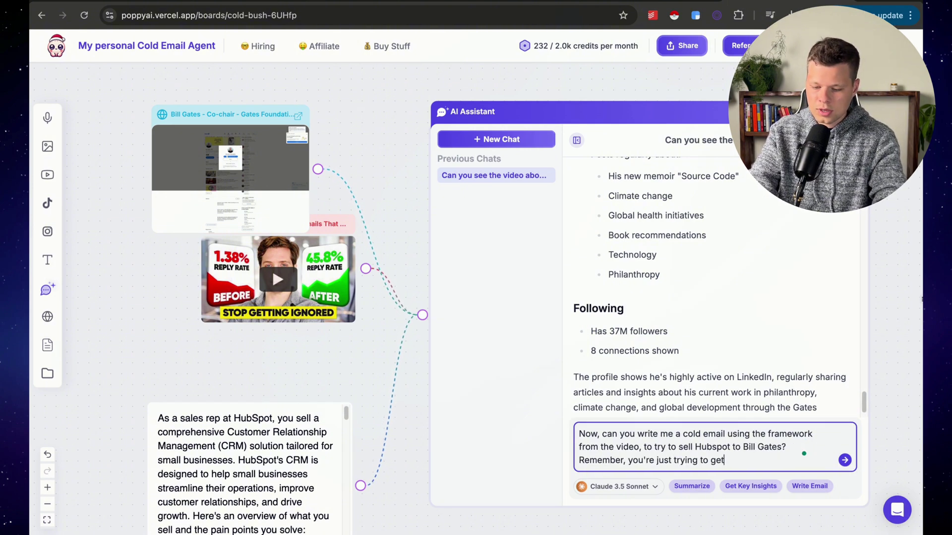
pyautogui.write('with him')
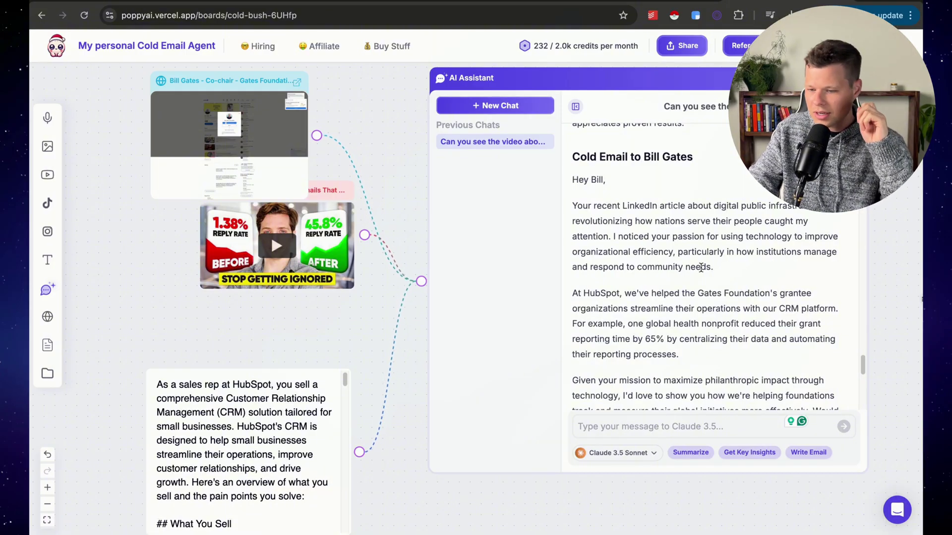
# - Read through the assistant's cold email to Bill Gates, its claim about the Gates Foundation and the formula breakdown
pyautogui.scroll(-2, 747, 273)
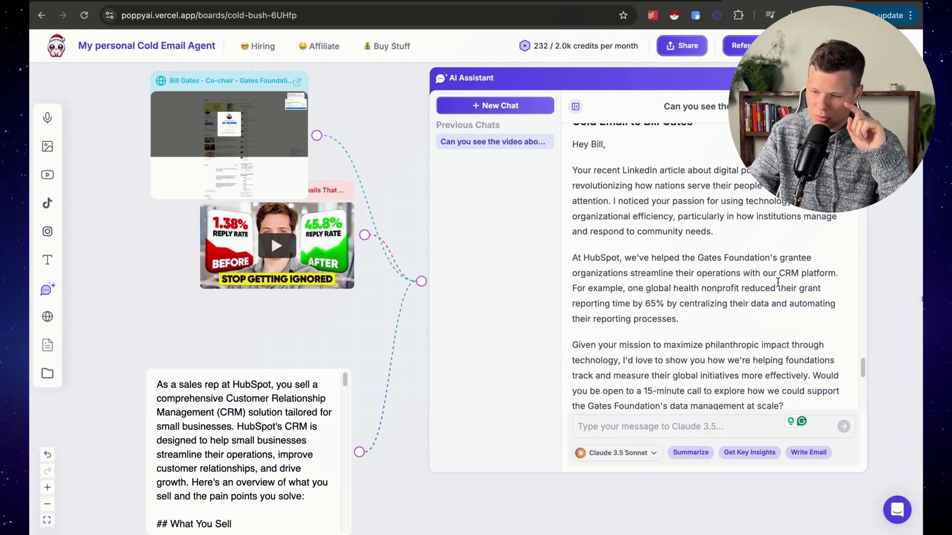
pyautogui.scroll(-2, 778, 282)
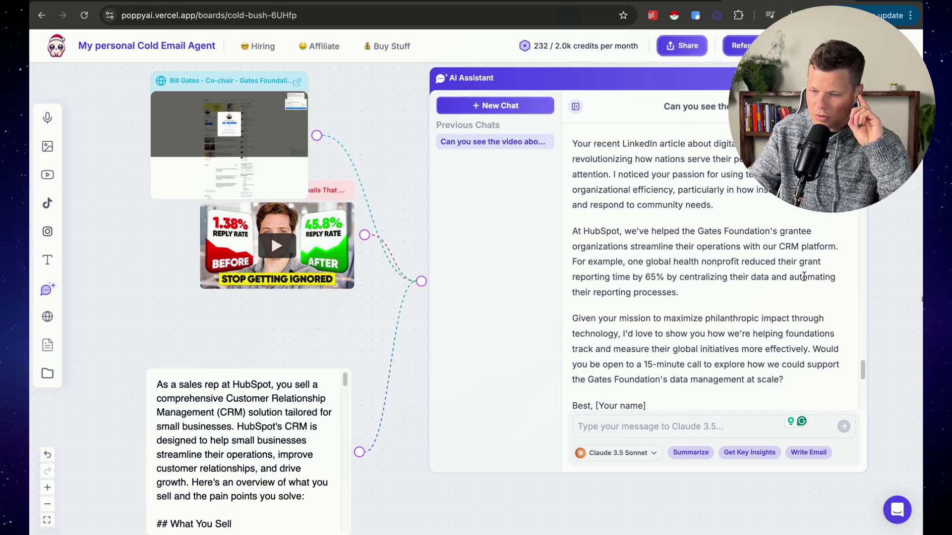
pyautogui.scroll(-5, 662, 340)
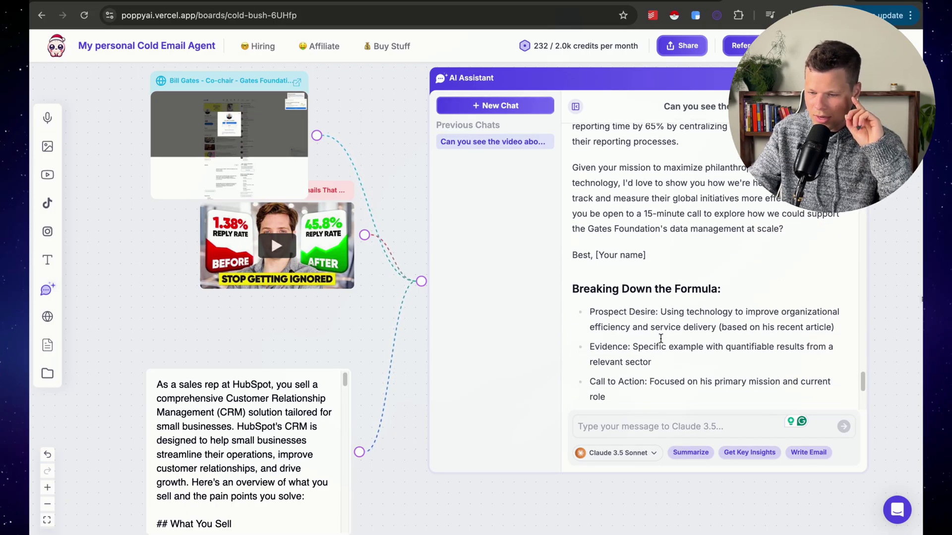
pyautogui.scroll(5, 661, 338)
pyautogui.scroll(1, 661, 339)
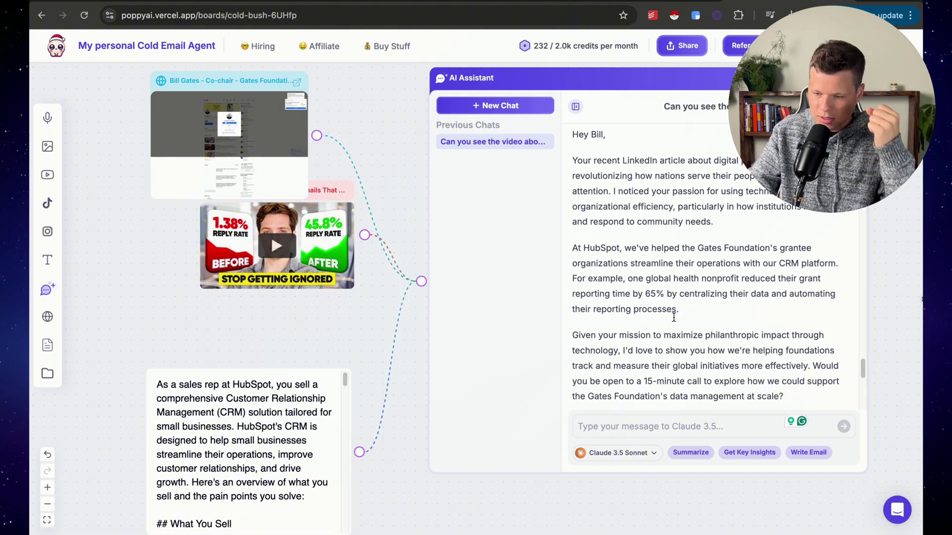
pyautogui.scroll(-6, 673, 317)
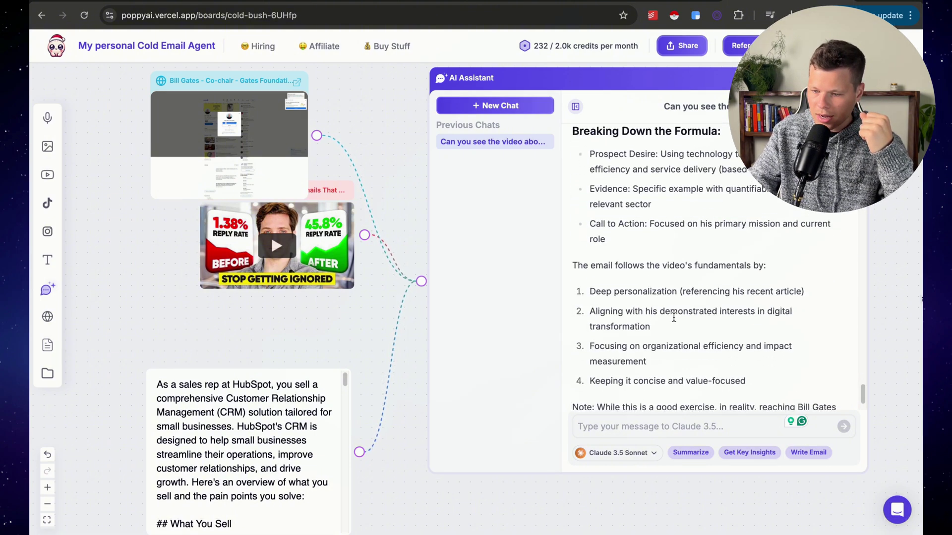
pyautogui.scroll(5, 615, 235)
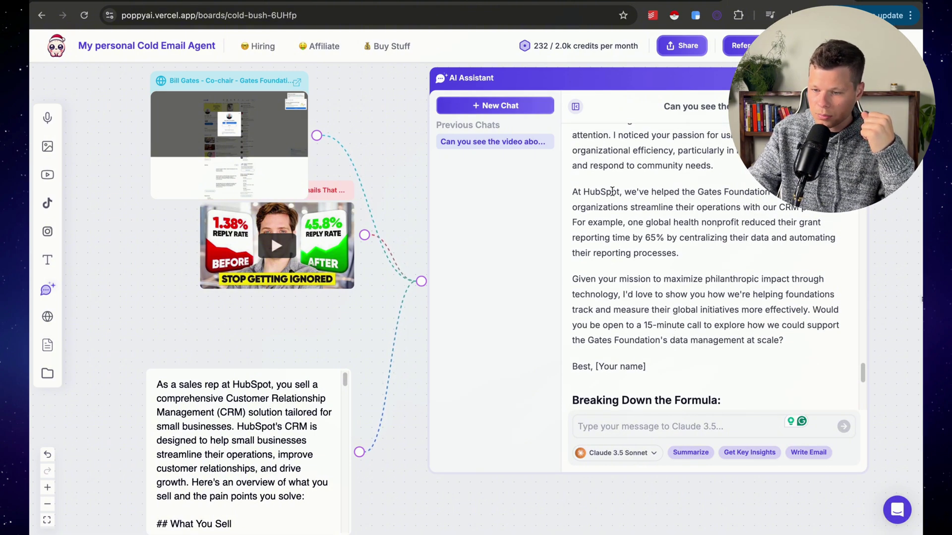
pyautogui.moveTo(625, 191); pyautogui.dragTo(760, 191)
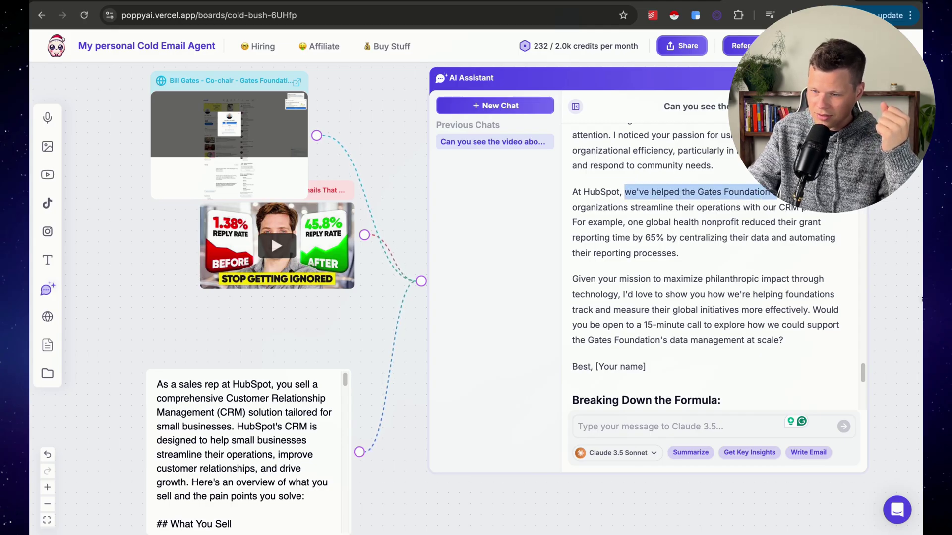
pyautogui.scroll(-5, 742, 236)
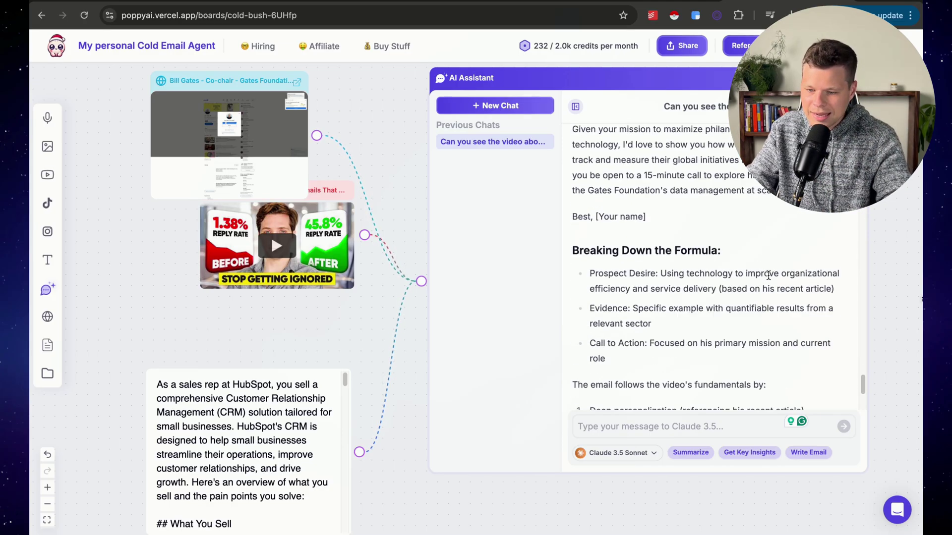
pyautogui.scroll(-4, 768, 275)
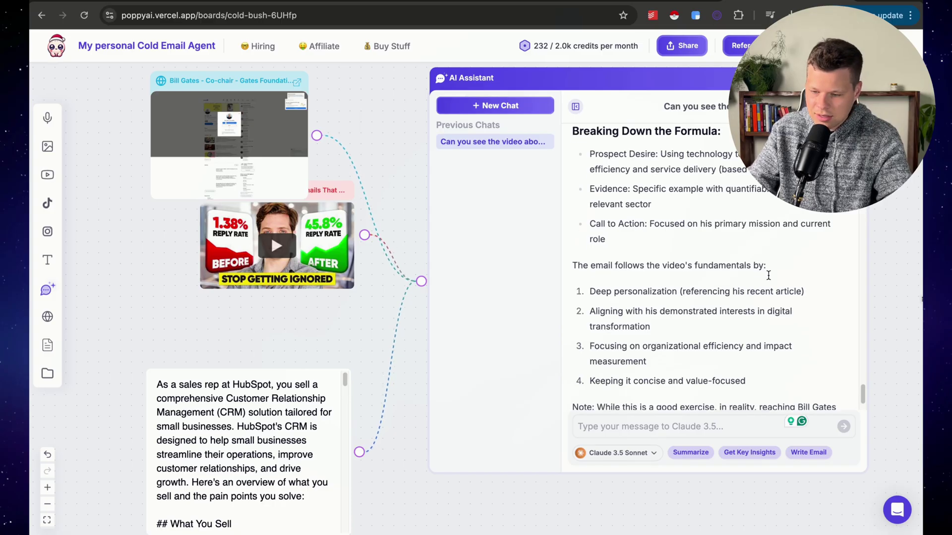
# - Move the Bill Gates LinkedIn card further up so it clears the YouTube video card
pyautogui.scroll(-2, 767, 275)
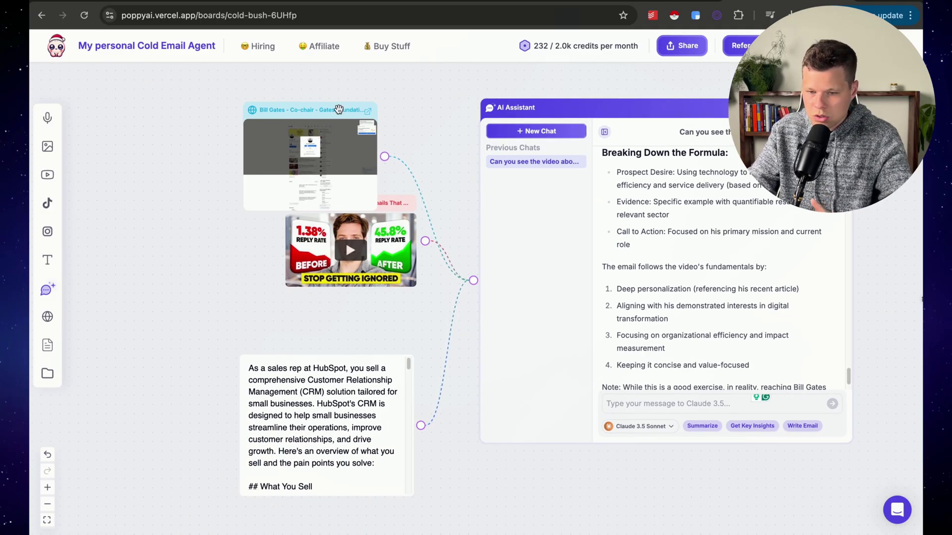
pyautogui.moveTo(331, 109); pyautogui.dragTo(331, 90)
pyautogui.scroll(-5, 322, 300)
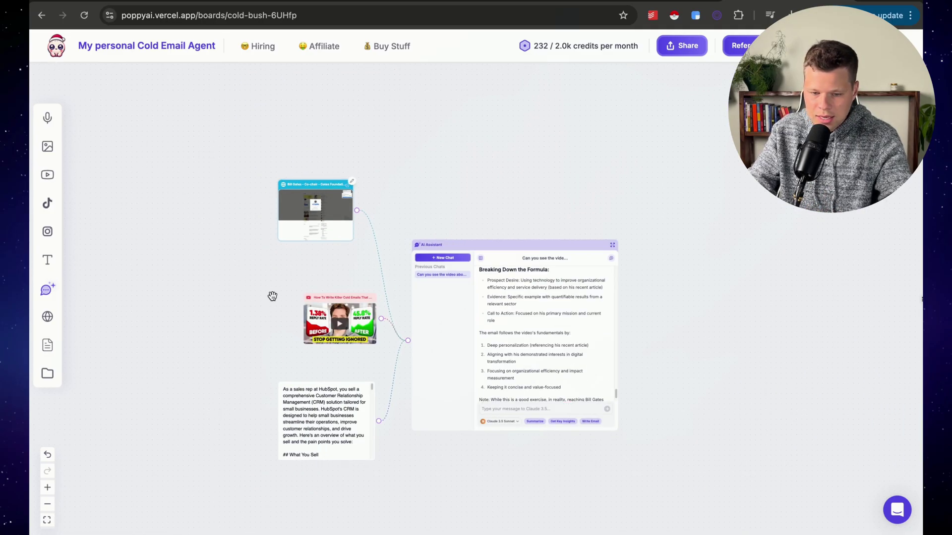
# - Add an empty text note to the board and place it beside the YouTube video, below the LinkedIn card
pyautogui.click(47, 259)
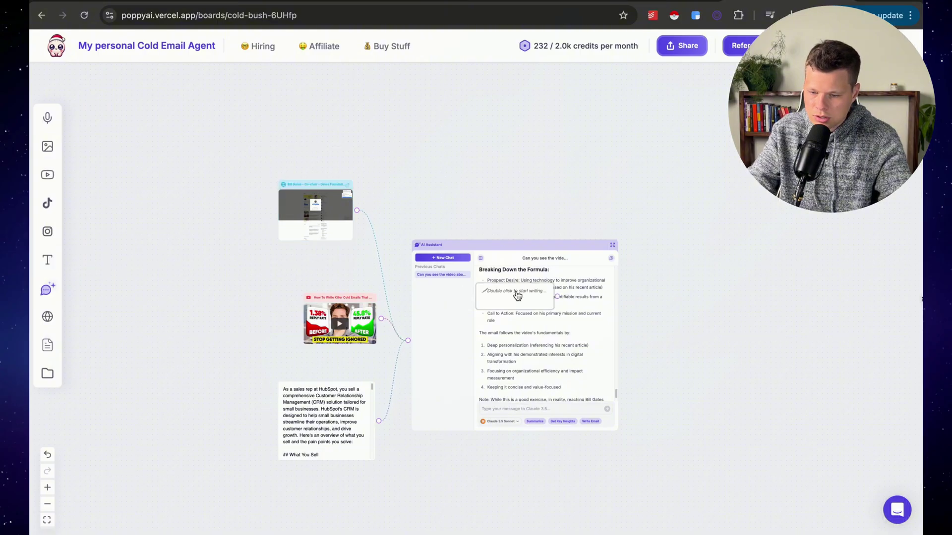
pyautogui.click(248, 318)
pyautogui.moveTo(247, 318); pyautogui.dragTo(233, 282)
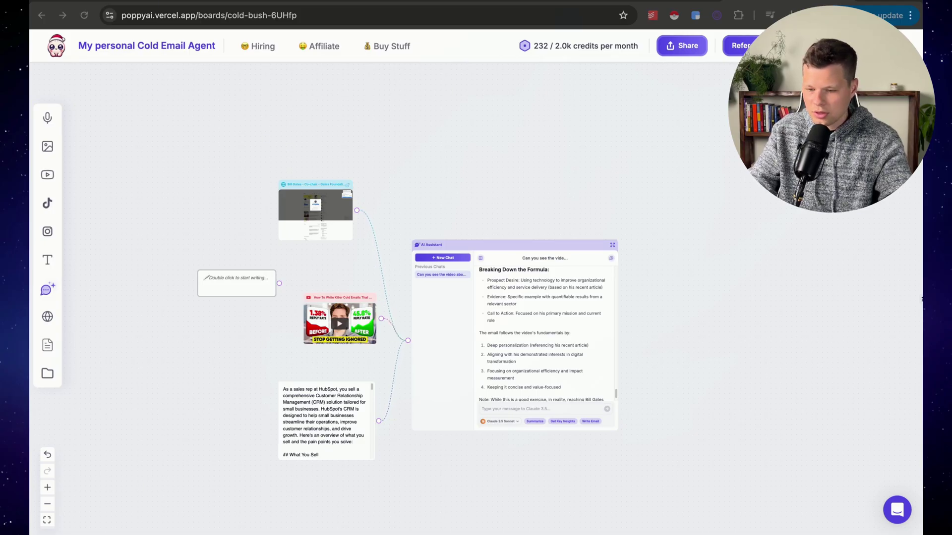
# - Paste the copied text about a service for small businesses into the empty note and connect the note to the AI assistant
pyautogui.click(226, 278)
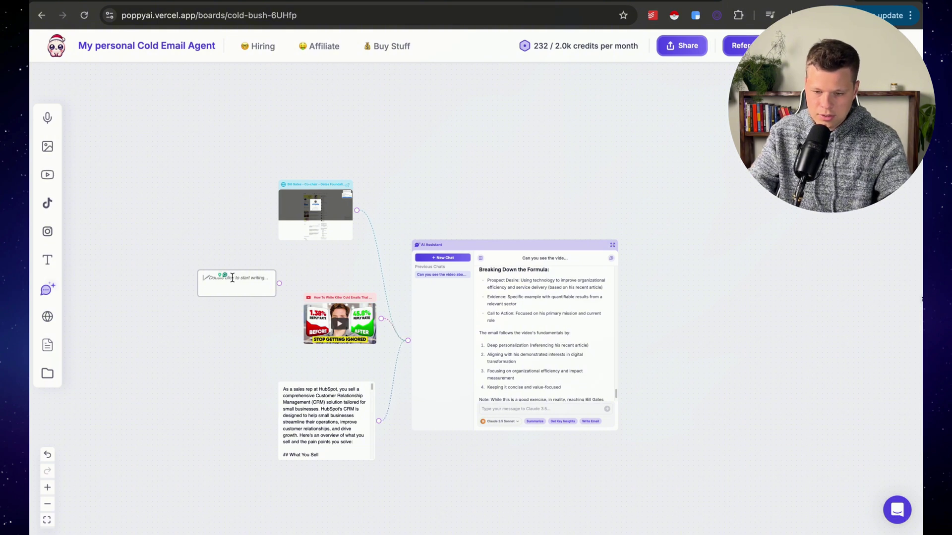
pyautogui.hotkey('ctrl', 'v')
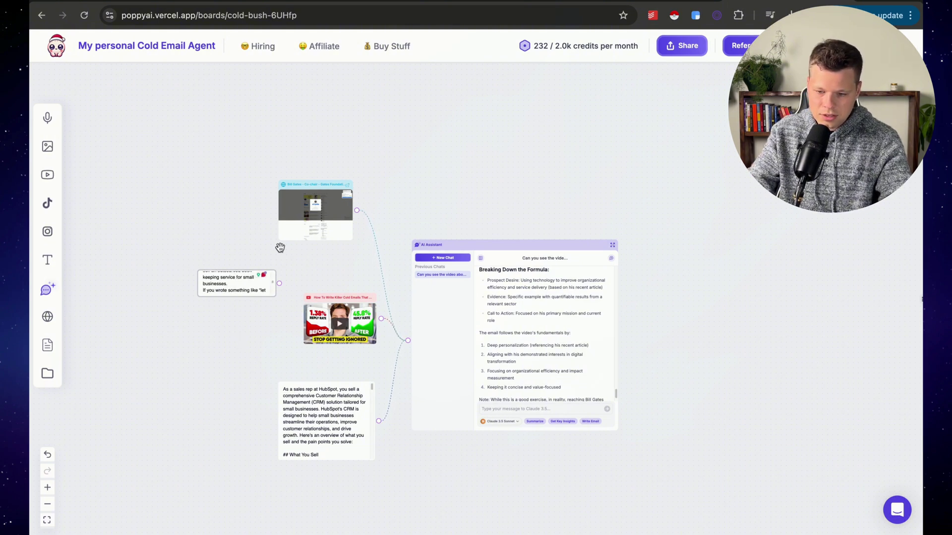
pyautogui.moveTo(279, 283); pyautogui.dragTo(409, 346)
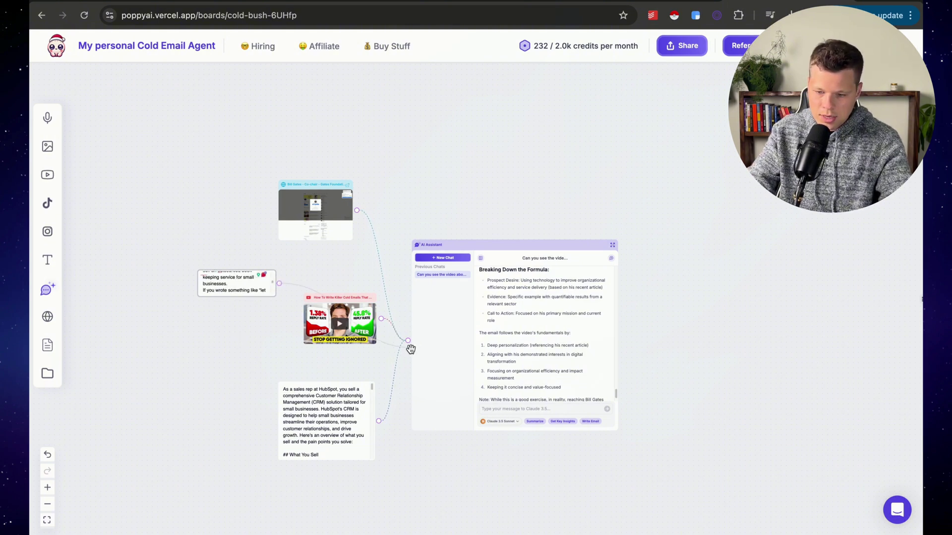
# - Ask the AI assistant "Can you see my new note about Cold emails?"
pyautogui.click(512, 408)
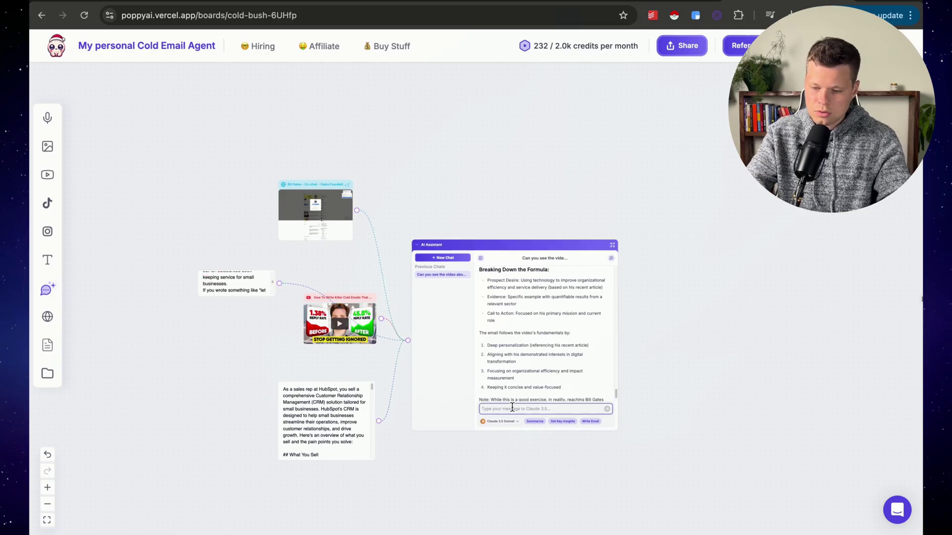
pyautogui.write('Can you see my new note about Cold email')
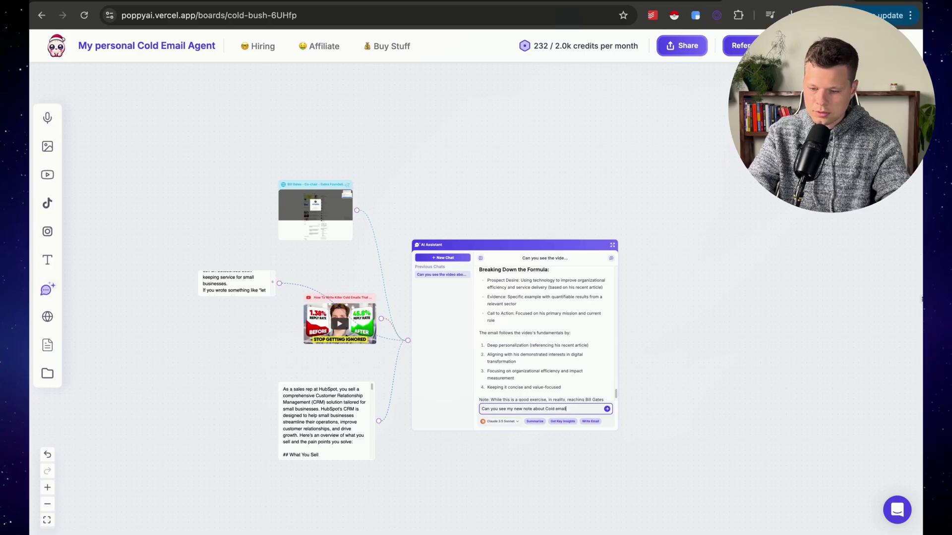
pyautogui.write('s?')
pyautogui.press('Return')
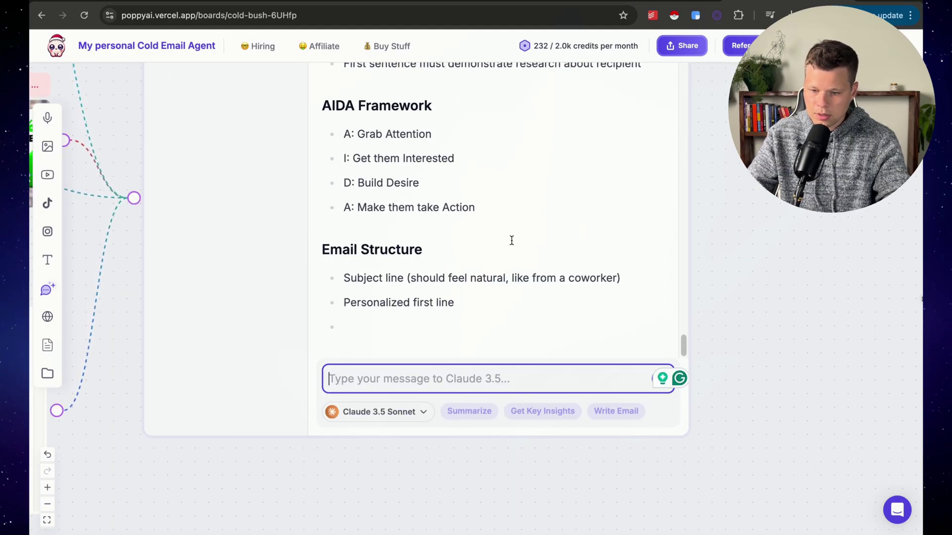
# - Review the assistant's cold email guidelines and accept its offer to revise the Bill Gates email with "Yes please do"
pyautogui.scroll(3, 496, 238)
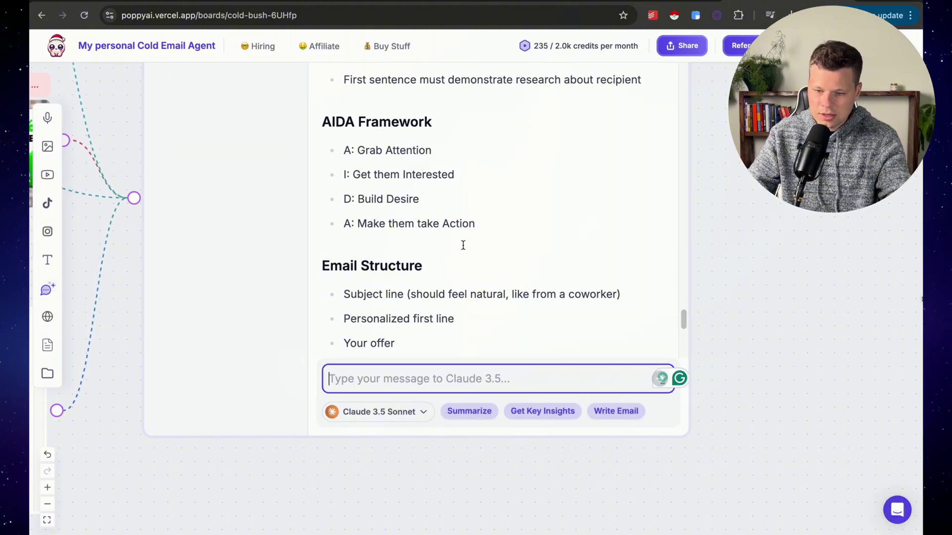
pyautogui.scroll(-5, 462, 244)
pyautogui.scroll(-3, 463, 244)
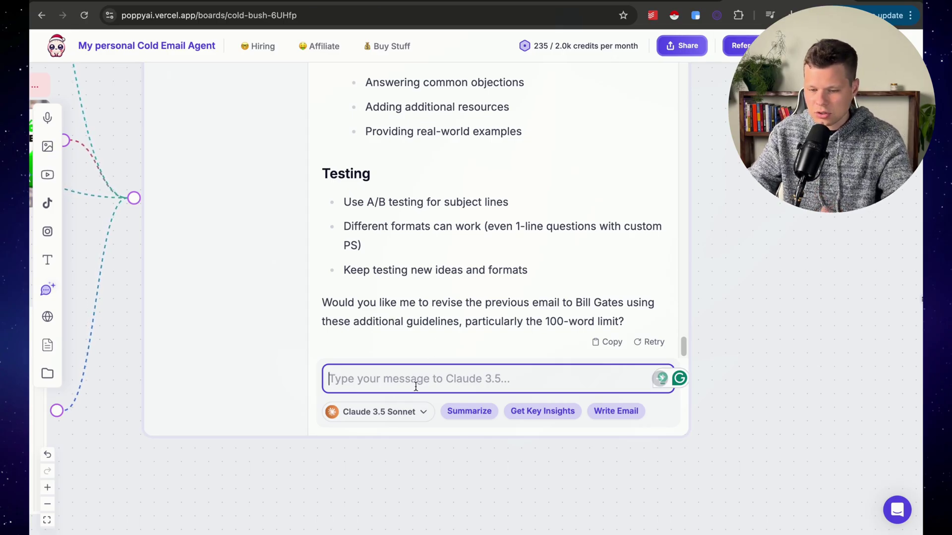
pyautogui.write('Yes ple')
pyautogui.write('ase f')
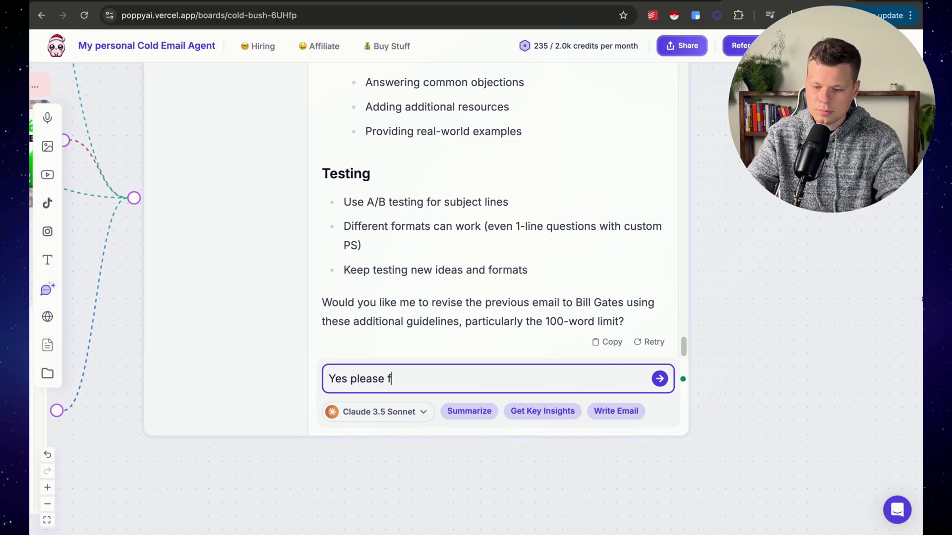
pyautogui.press('Return')
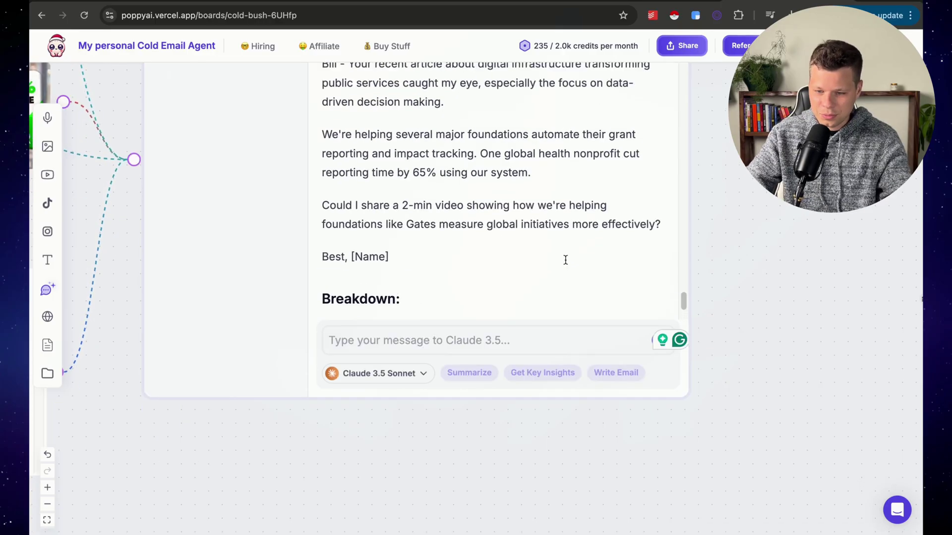
# - Examine the breakdown below the revised Bill Gates email, highlighting its word count line
pyautogui.scroll(1, 565, 260)
pyautogui.scroll(-3, 565, 260)
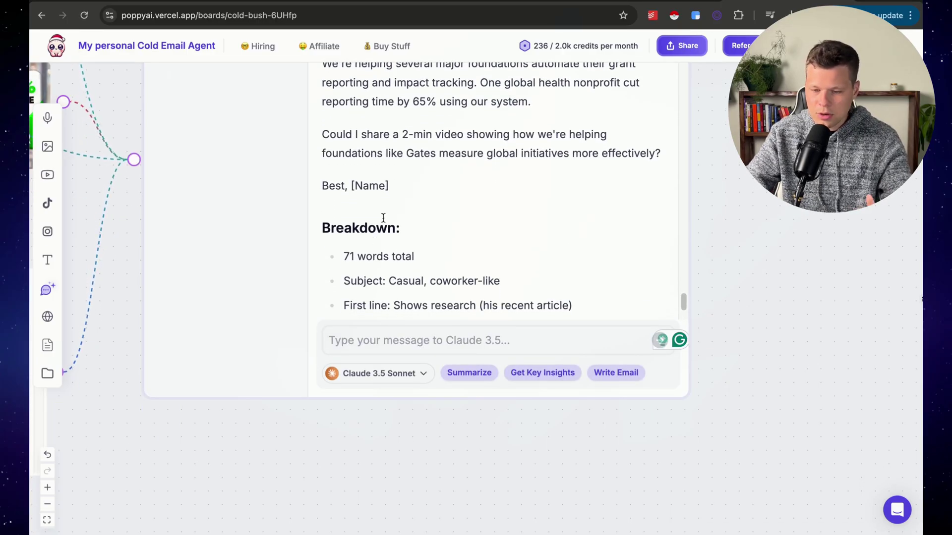
pyautogui.scroll(-2, 383, 218)
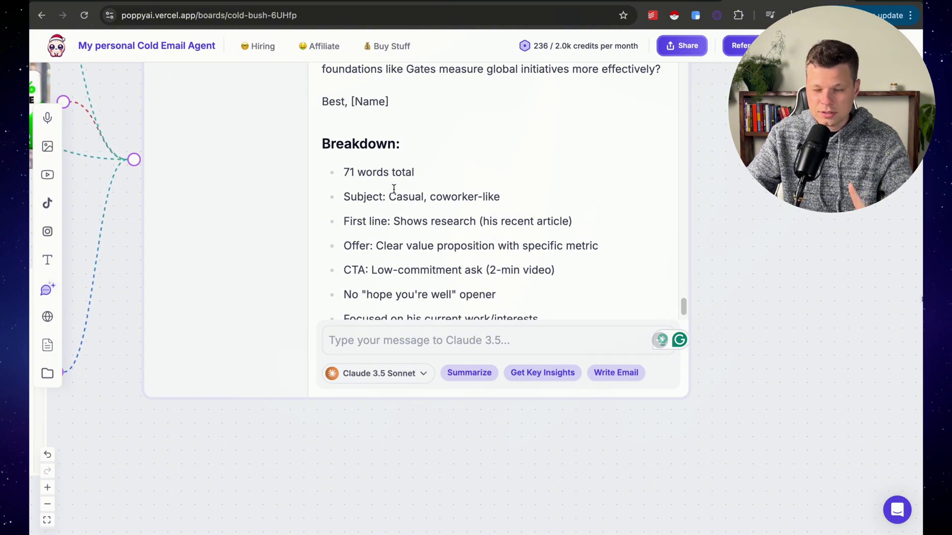
pyautogui.scroll(-1, 394, 189)
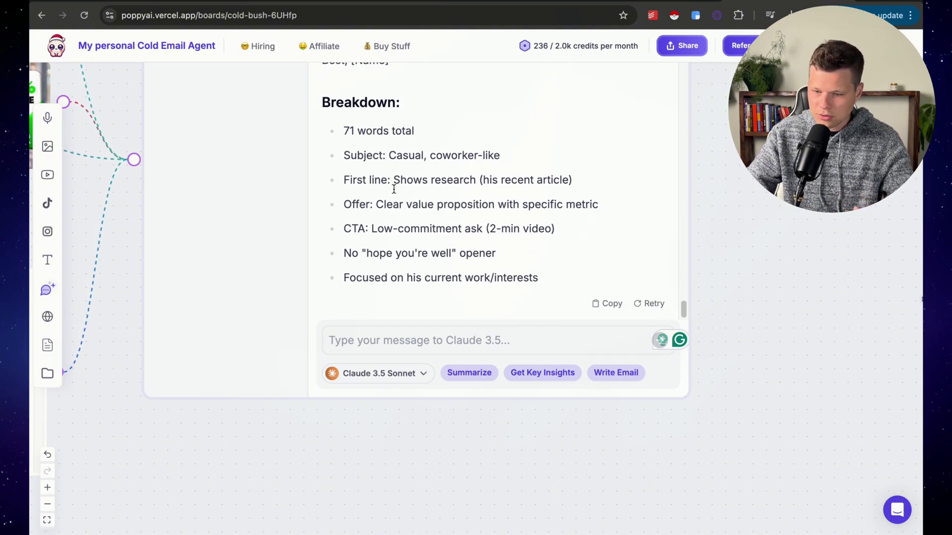
pyautogui.scroll(1, 394, 189)
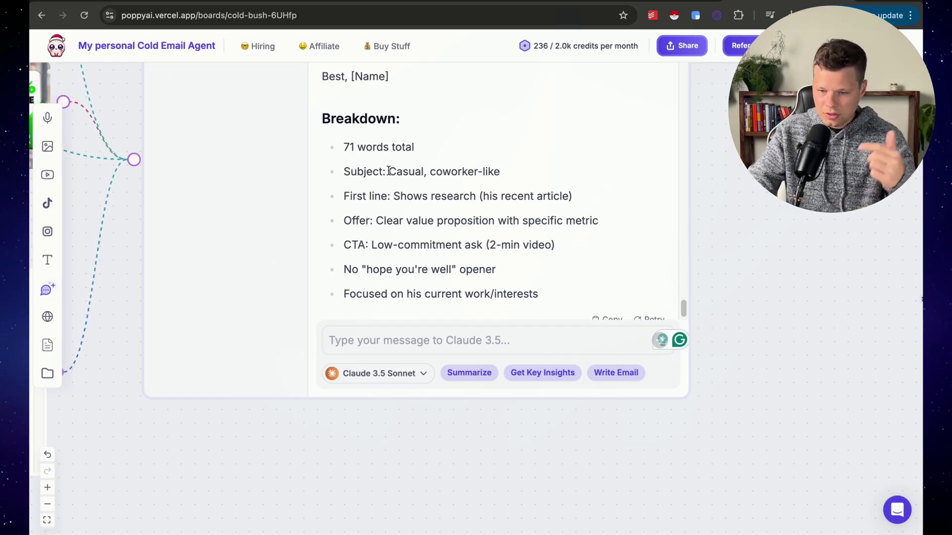
pyautogui.scroll(-1, 427, 236)
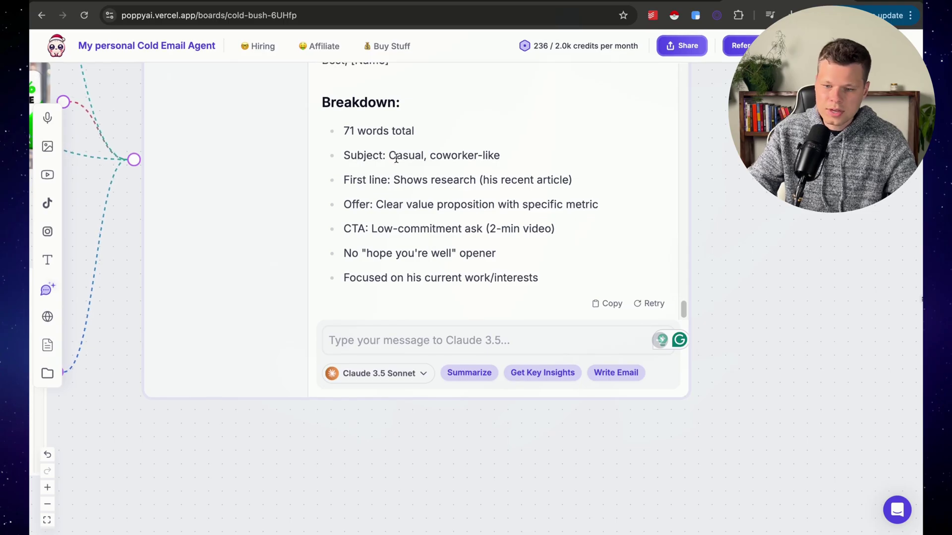
pyautogui.moveTo(342, 130); pyautogui.dragTo(454, 129)
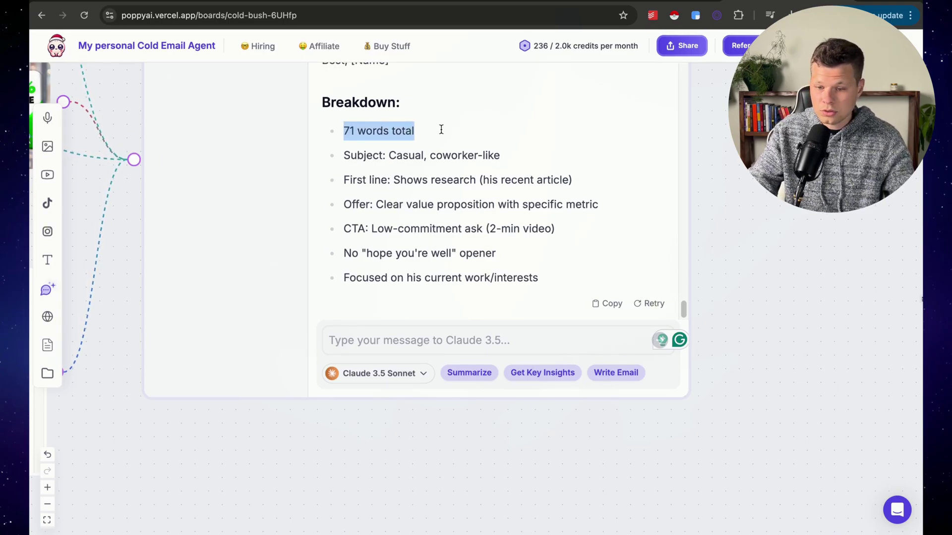
# - Read the revised email to Bill Gates from its subject line through the opening, offer, call to action and sign-off
pyautogui.scroll(10, 441, 130)
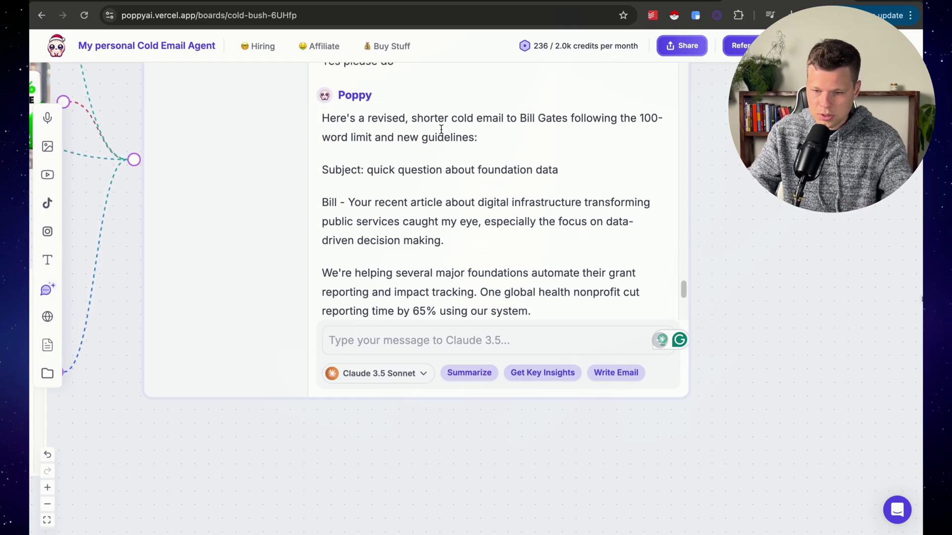
pyautogui.scroll(1, 441, 130)
pyautogui.moveTo(369, 186); pyautogui.dragTo(562, 185)
pyautogui.click(727, 164)
pyautogui.scroll(-1, 603, 216)
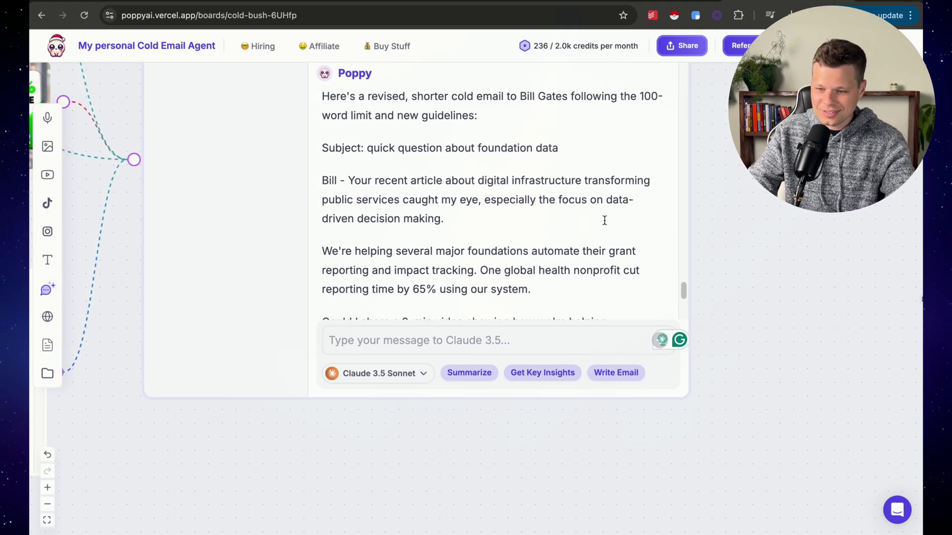
pyautogui.scroll(-1, 603, 218)
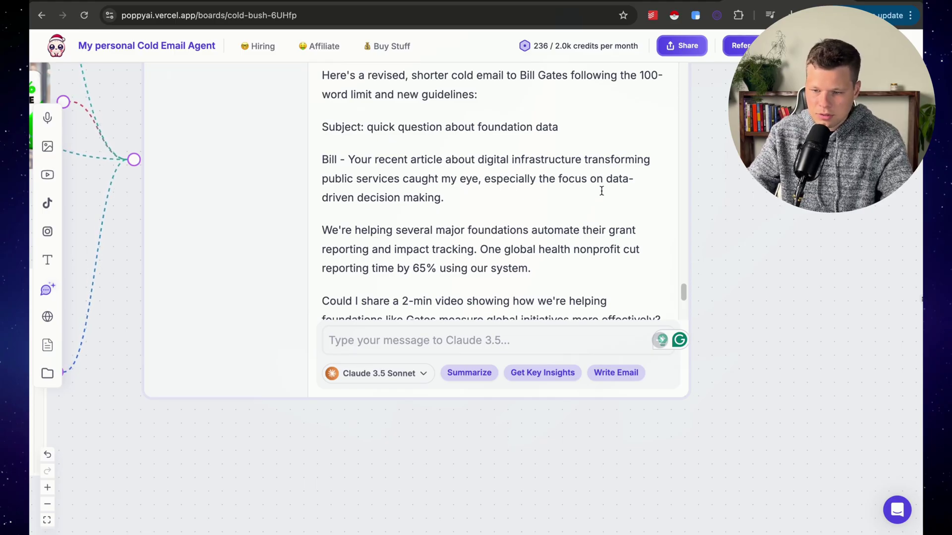
pyautogui.scroll(-1, 434, 207)
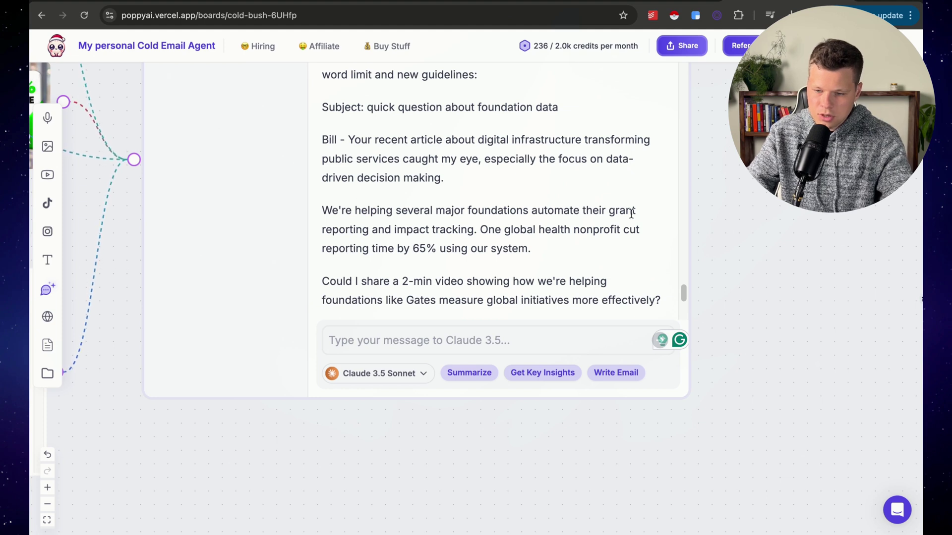
pyautogui.scroll(-1, 631, 214)
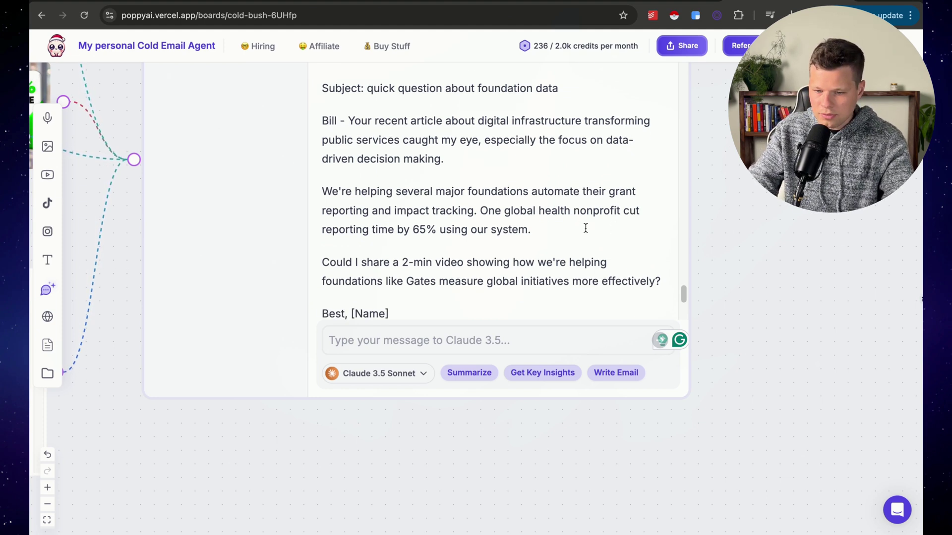
pyautogui.scroll(-4, 443, 239)
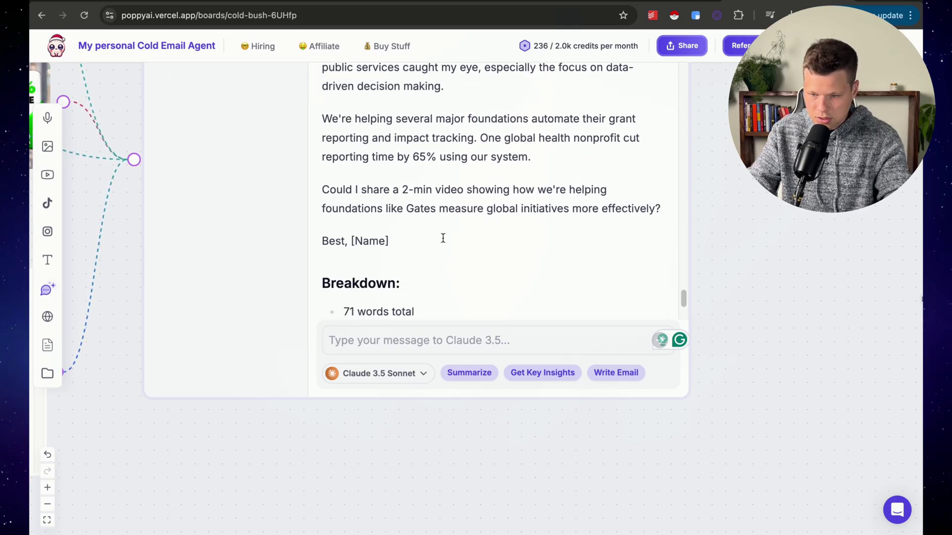
pyautogui.scroll(-1, 442, 221)
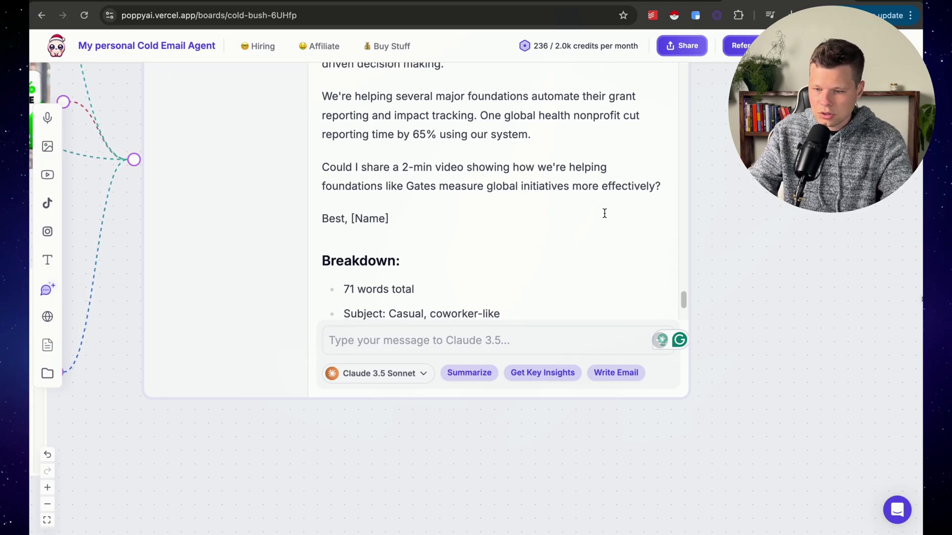
pyautogui.scroll(-1, 545, 239)
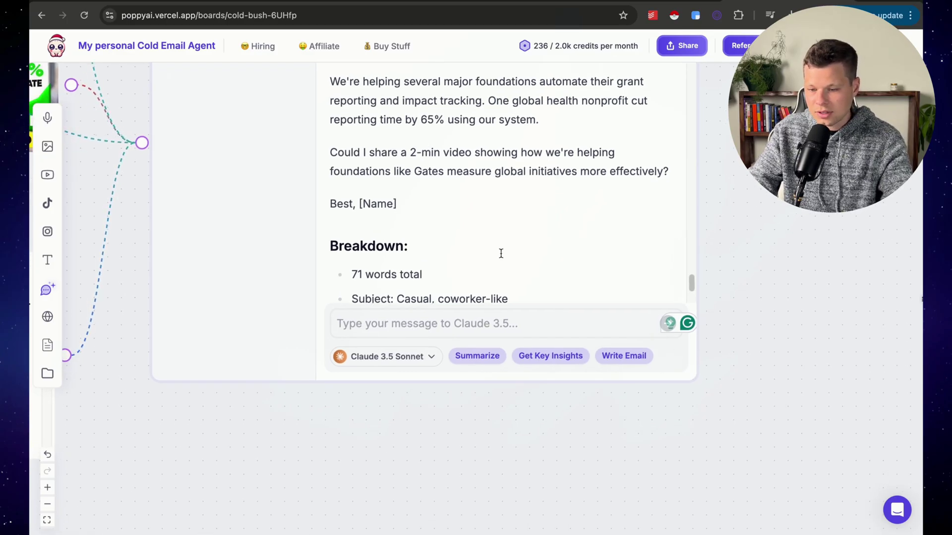
# - Copy the link of the WSJ Bill Gates interview on YouTube, paste it onto the Poppy board and connect the video to the AI assistant
pyautogui.scroll(-3, 684, 208)
pyautogui.scroll(-5, 673, 226)
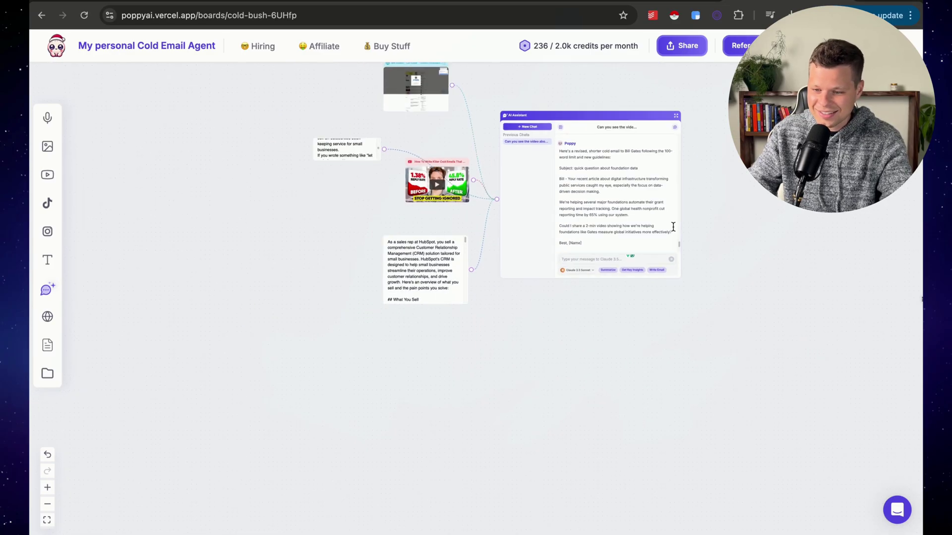
pyautogui.moveTo(746, 199); pyautogui.dragTo(746, 279)
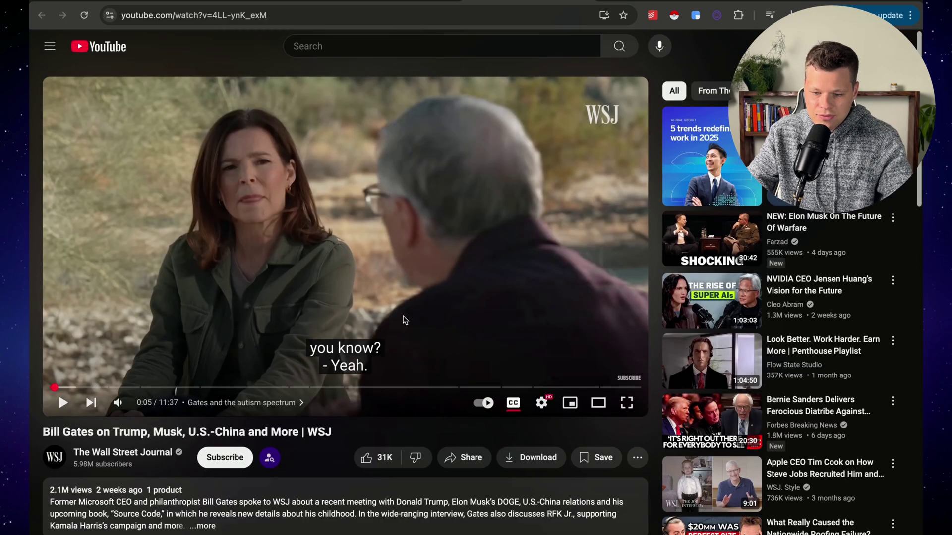
pyautogui.scroll(-1, 403, 320)
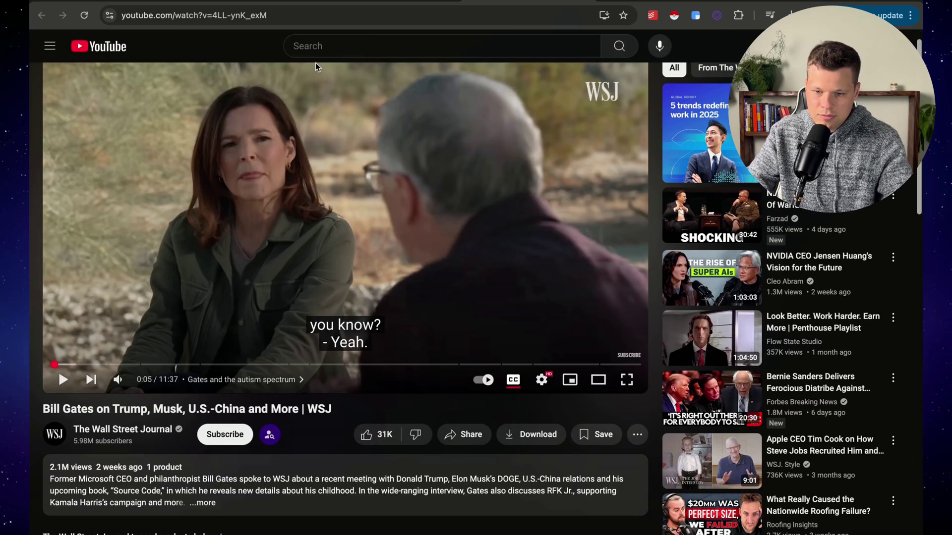
pyautogui.click(298, 15)
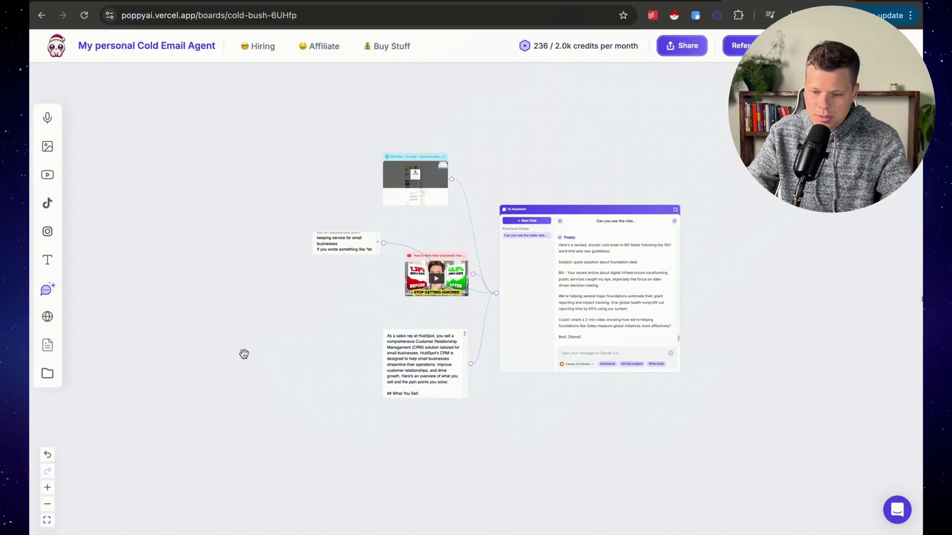
pyautogui.hotkey('ctrl', 'v')
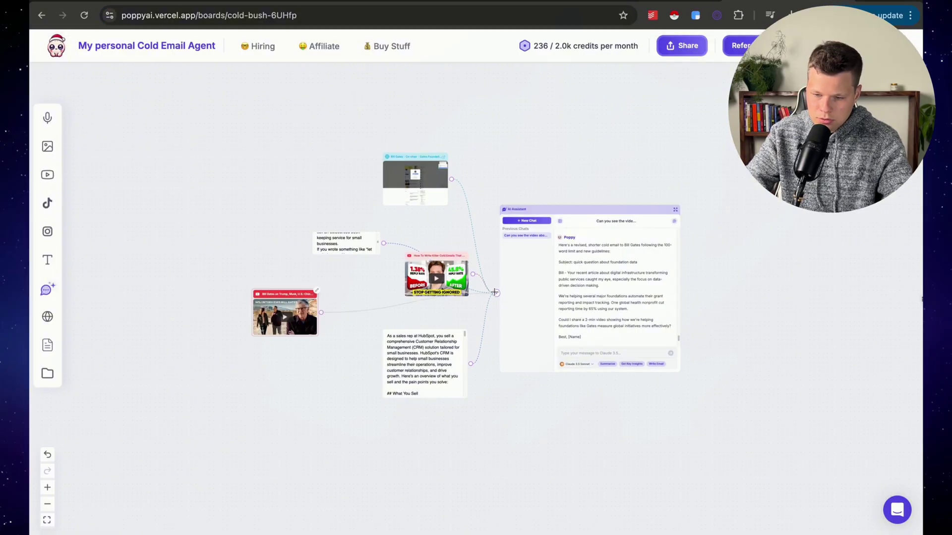
# - Ask the assistant "Can you see the recent interview bill Gates gave?" and accept its offer to revise the email with "yes please do"
pyautogui.click(599, 352)
pyautogui.write('Can you see')
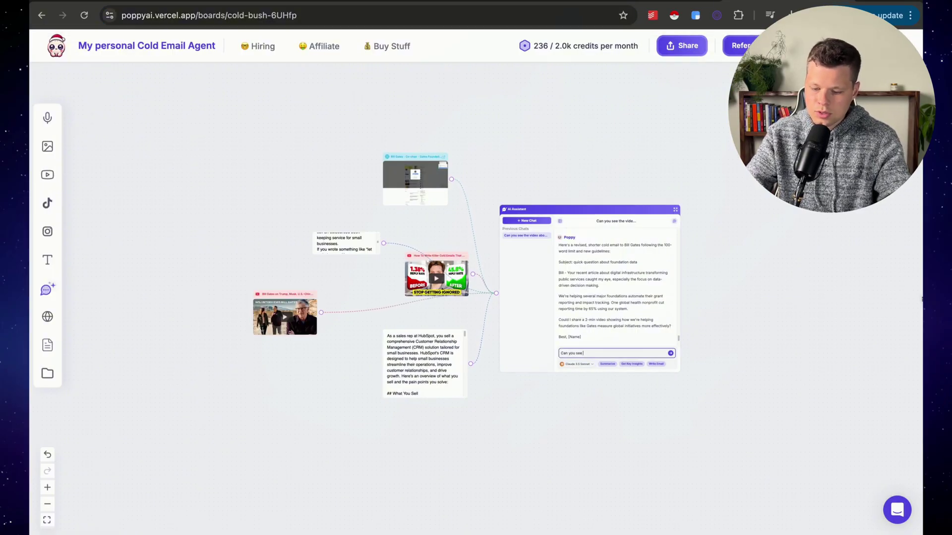
pyautogui.write(' the recent inte')
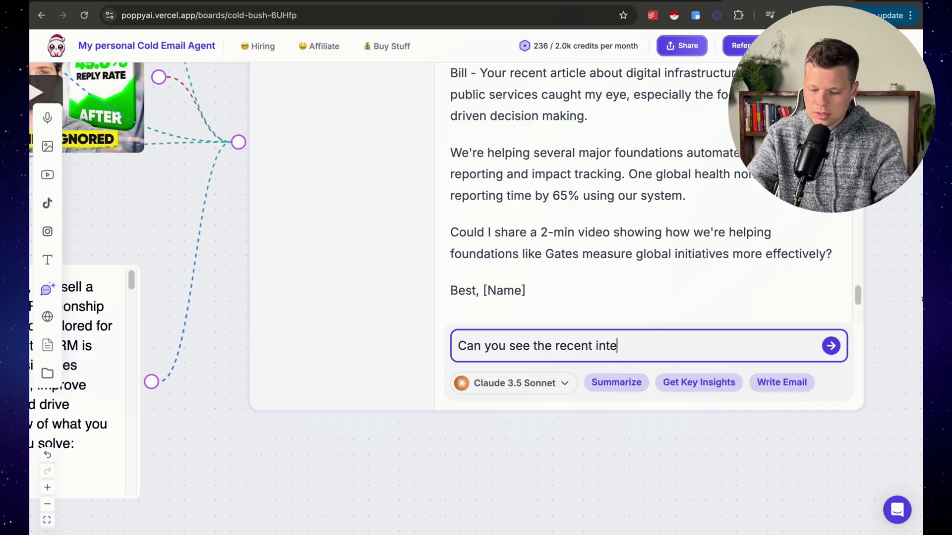
pyautogui.write('rview bill Gate')
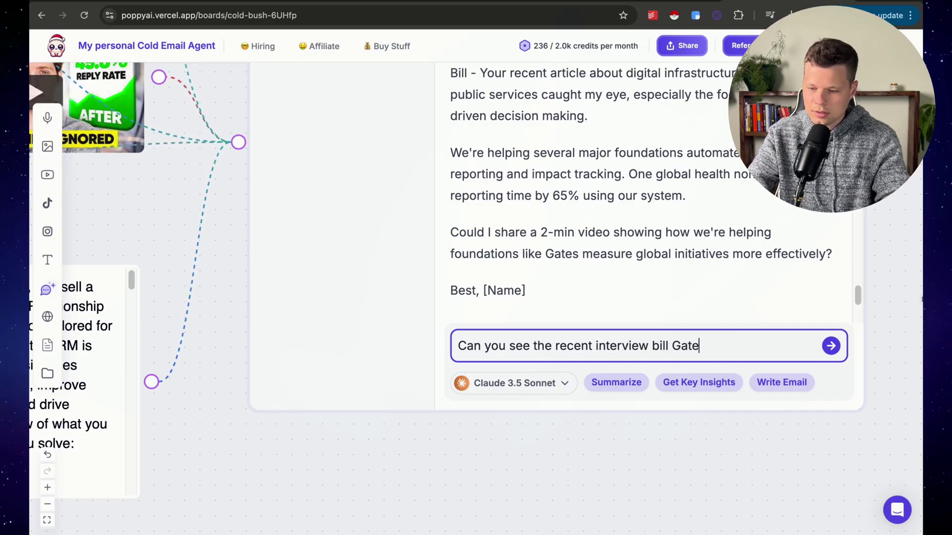
pyautogui.write('s gave?')
pyautogui.press('Return')
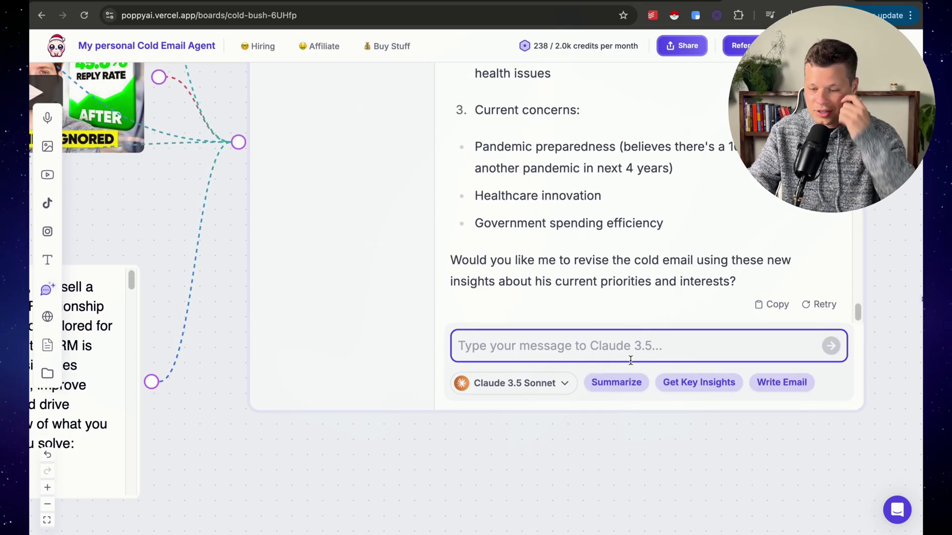
pyautogui.write('yes please')
pyautogui.press('Return')
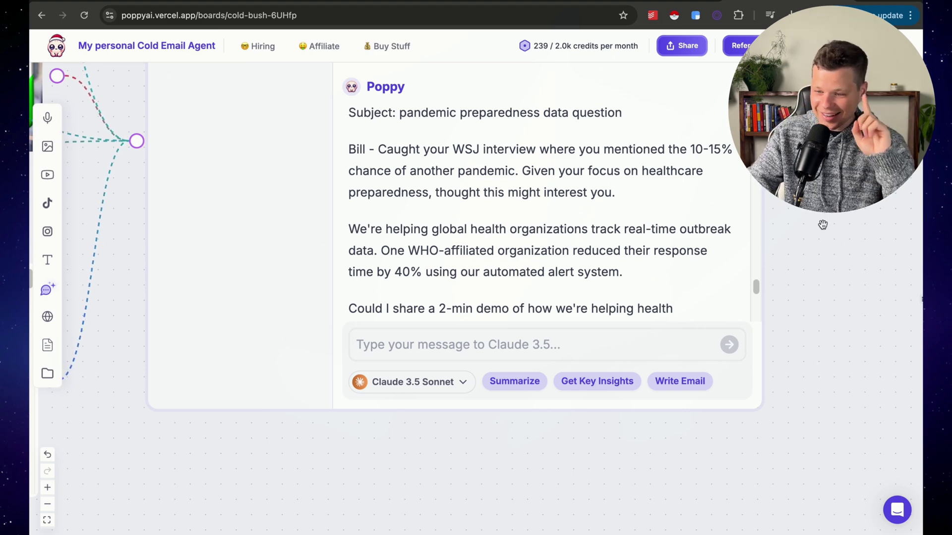
# - Review the new email's WSJ interview opener, look back at the source video on YouTube, and highlight the pandemic percentage in the email
pyautogui.scroll(2, 629, 243)
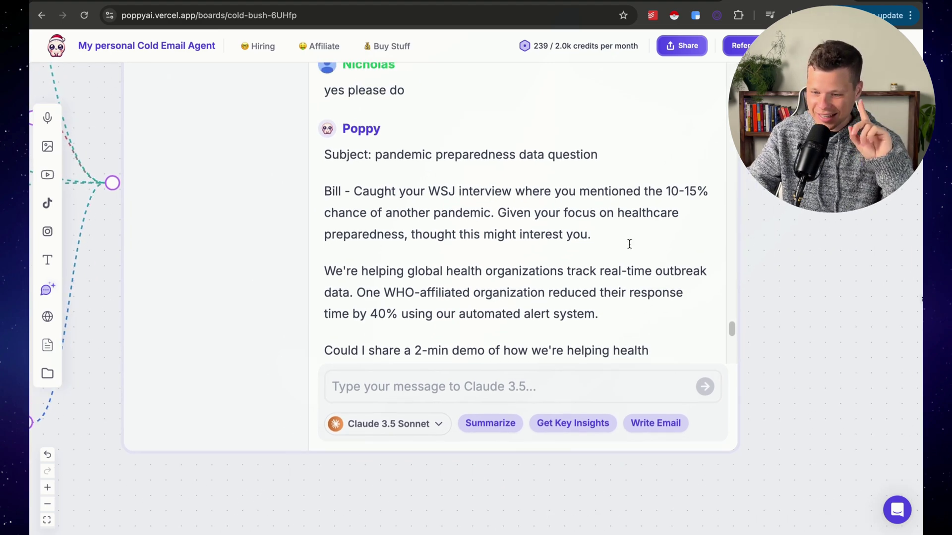
pyautogui.scroll(-1, 629, 244)
pyautogui.scroll(2, 629, 244)
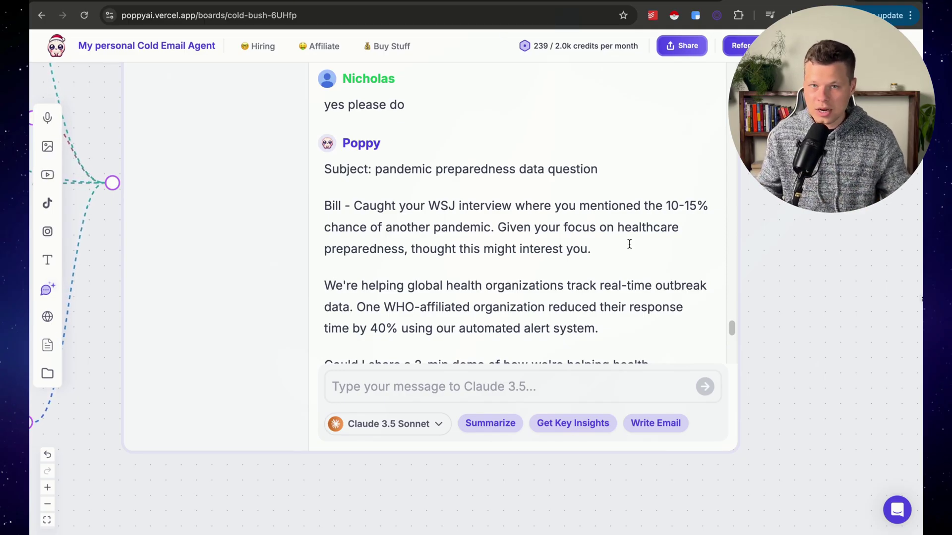
pyautogui.hotkey('ctrl', 'Tab')
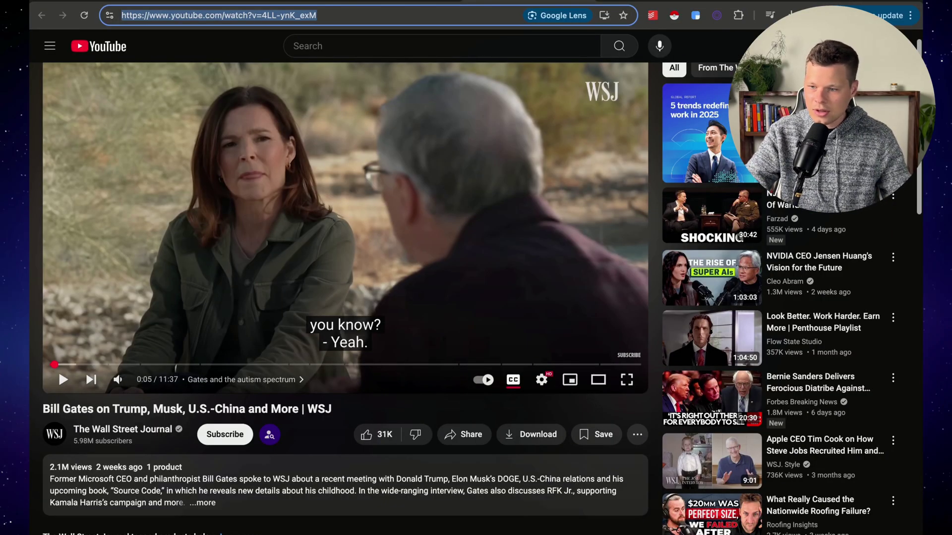
pyautogui.hotkey('ctrl', 'shift', 'Tab')
pyautogui.moveTo(663, 214); pyautogui.dragTo(705, 212)
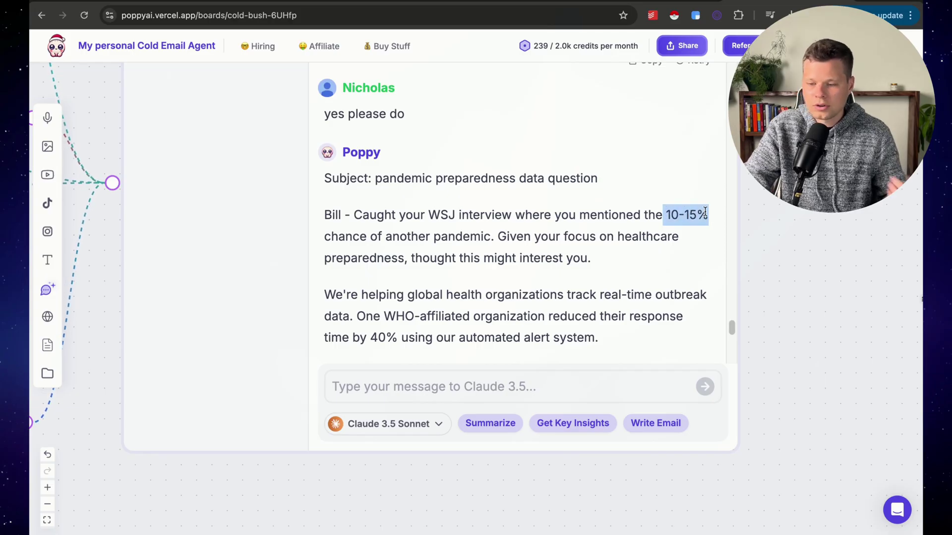
# - Read the rest of the WSJ-based email and its breakdown, highlighting the sentence about the WHO-affiliated organization
pyautogui.scroll(-3, 619, 288)
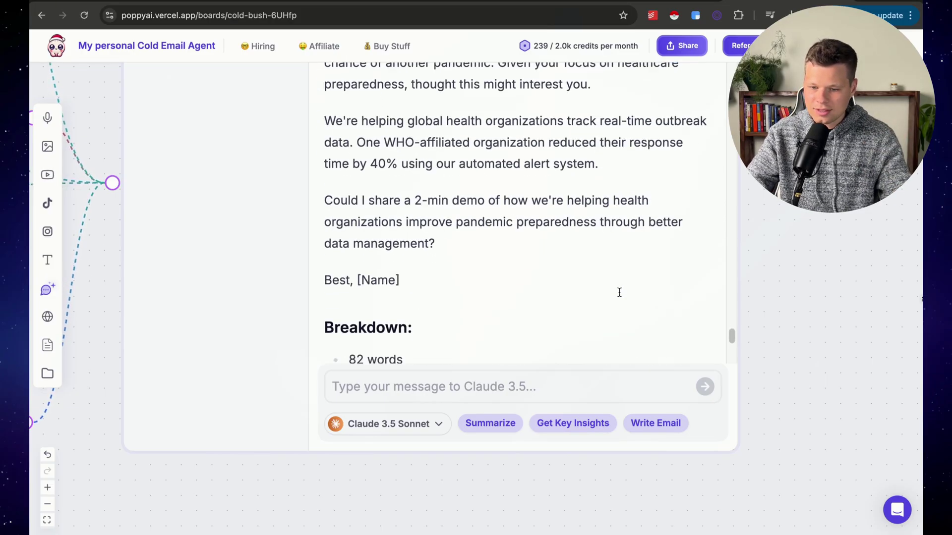
pyautogui.moveTo(373, 182); pyautogui.dragTo(572, 203)
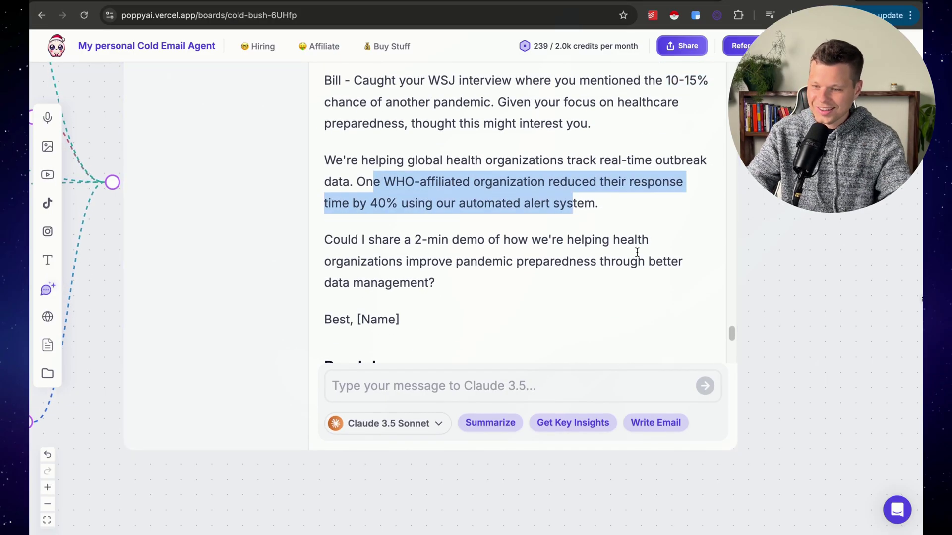
pyautogui.scroll(-2, 608, 271)
pyautogui.scroll(-2, 609, 271)
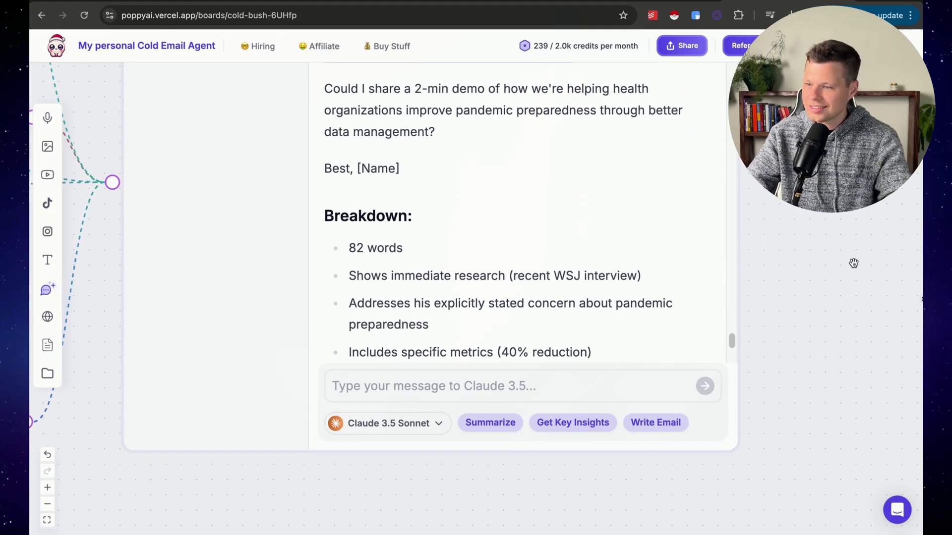
# - Paste the copied mailshake.com sales blog link onto the board, place it below the Bill Gates interview video and connect it to the AI assistant
pyautogui.scroll(-5, 835, 243)
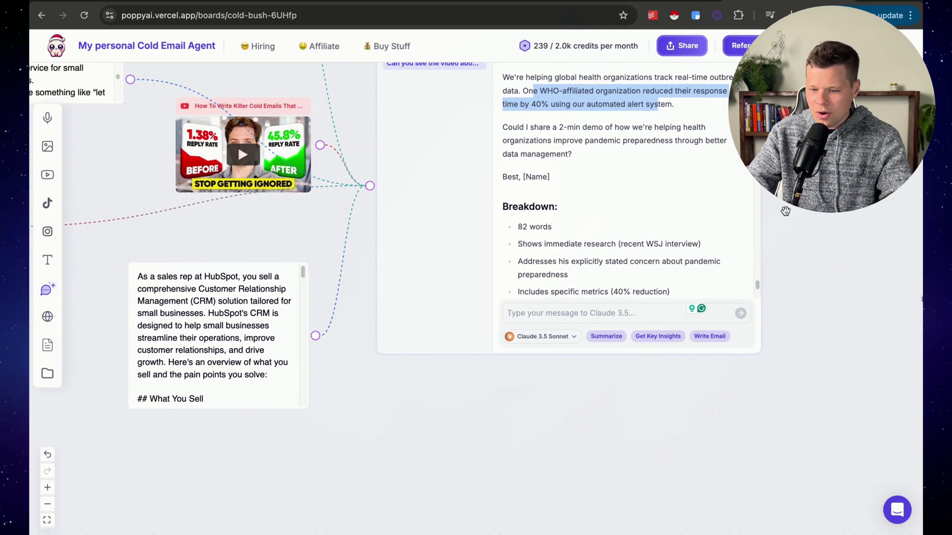
pyautogui.scroll(1, 794, 287)
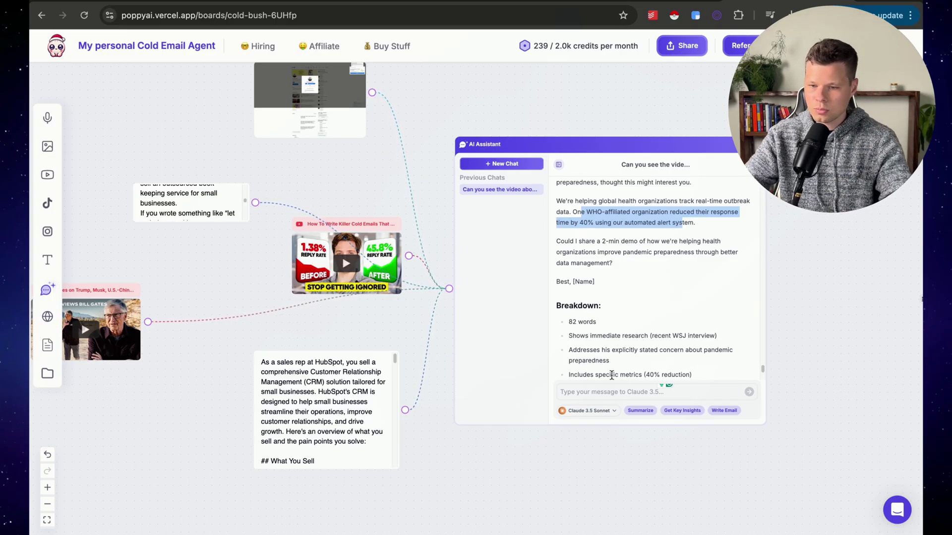
pyautogui.moveTo(232, 273); pyautogui.dragTo(356, 214)
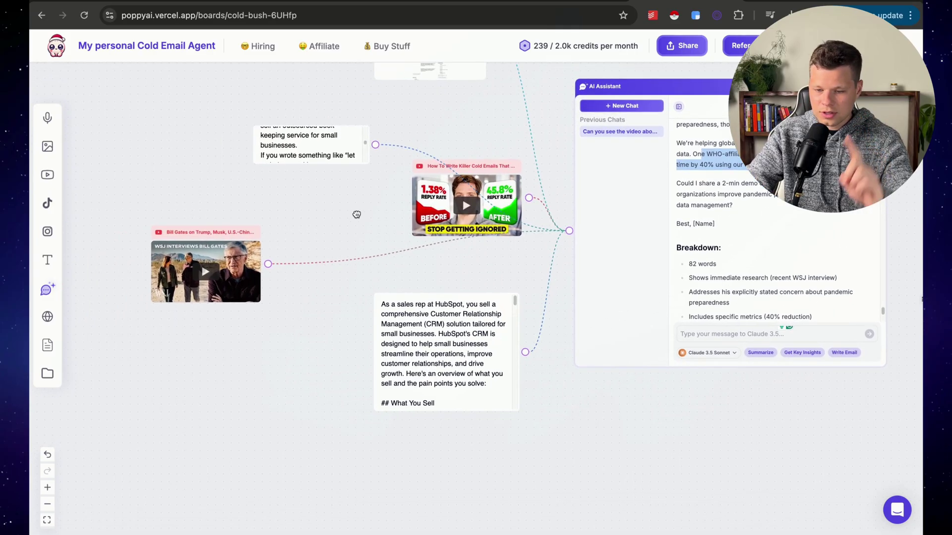
pyautogui.hotkey('ctrl', 'v')
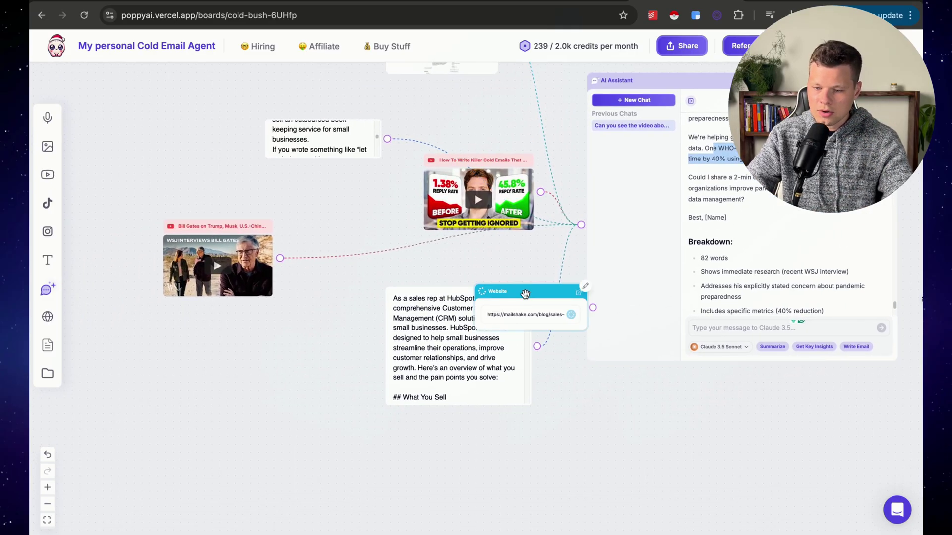
pyautogui.moveTo(525, 294); pyautogui.dragTo(260, 334)
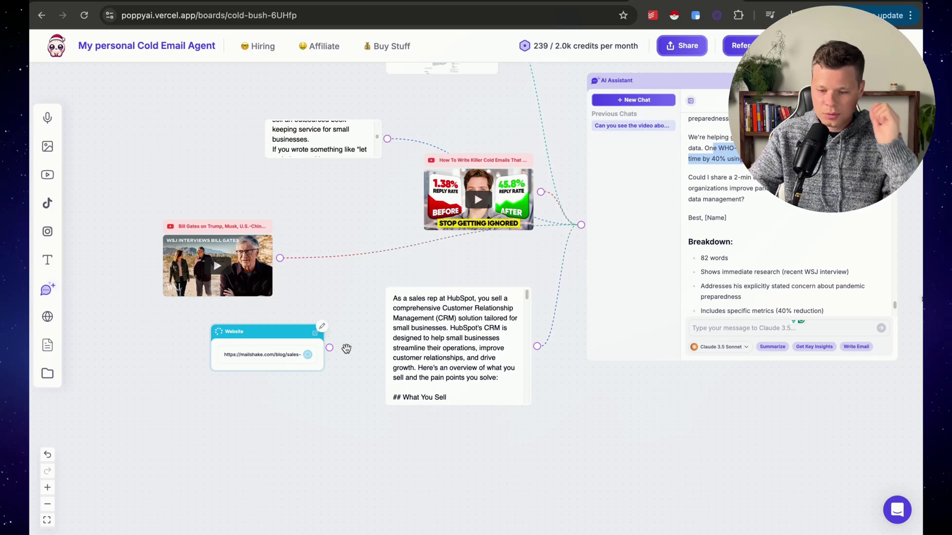
pyautogui.moveTo(329, 347); pyautogui.dragTo(581, 225)
# - Start a message telling the assistant that Bill Gates answered the email with "Now's not a good time. Thanks though"
pyautogui.scroll(5, 778, 281)
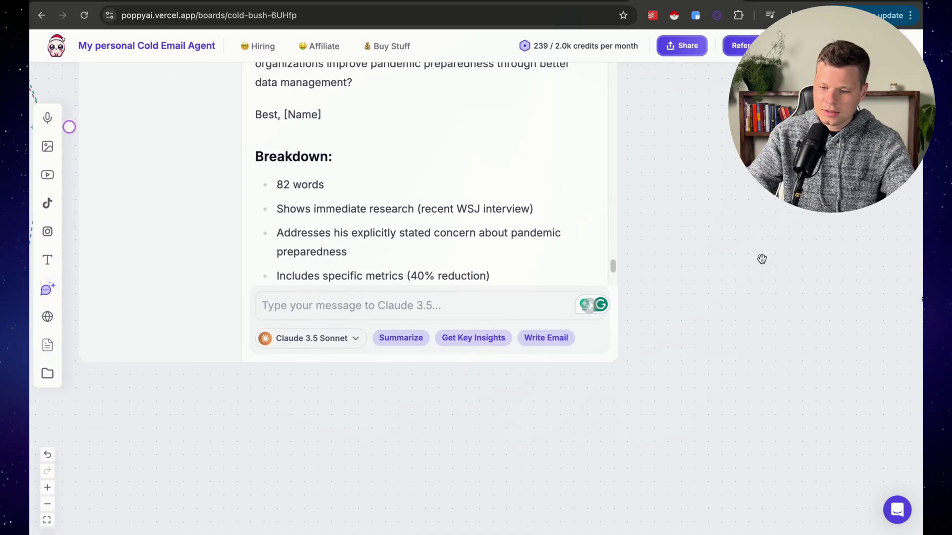
pyautogui.click(496, 390)
pyautogui.write('Bill gates jus')
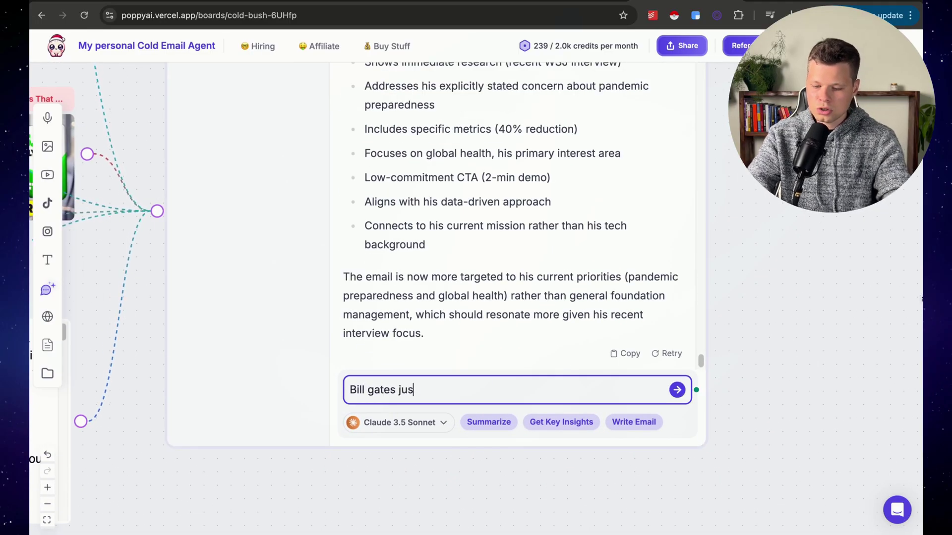
pyautogui.write('t responded to my')
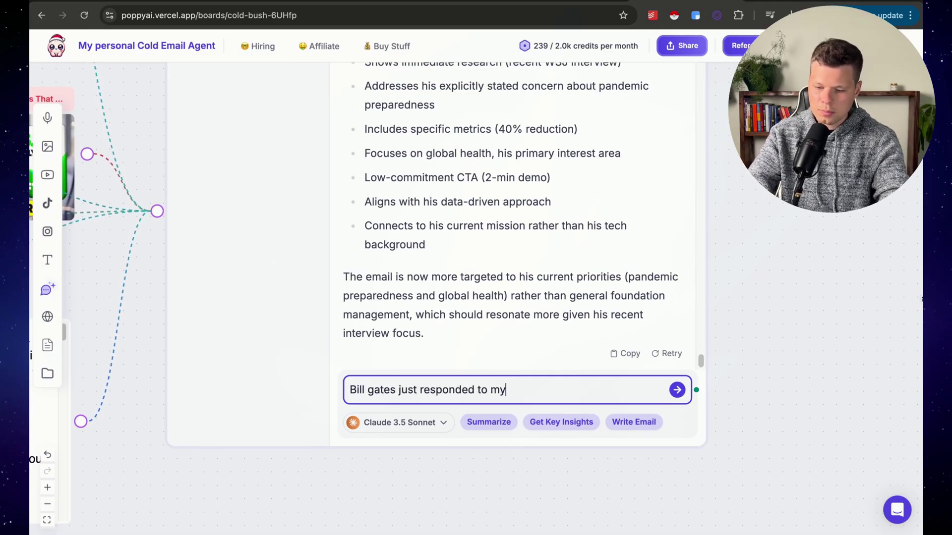
pyautogui.write(' email and said :')
pyautogui.hotkey('shift', 'Return')
pyautogui.hotkey('shift', 'Return')
pyautogui.write('"hey N')
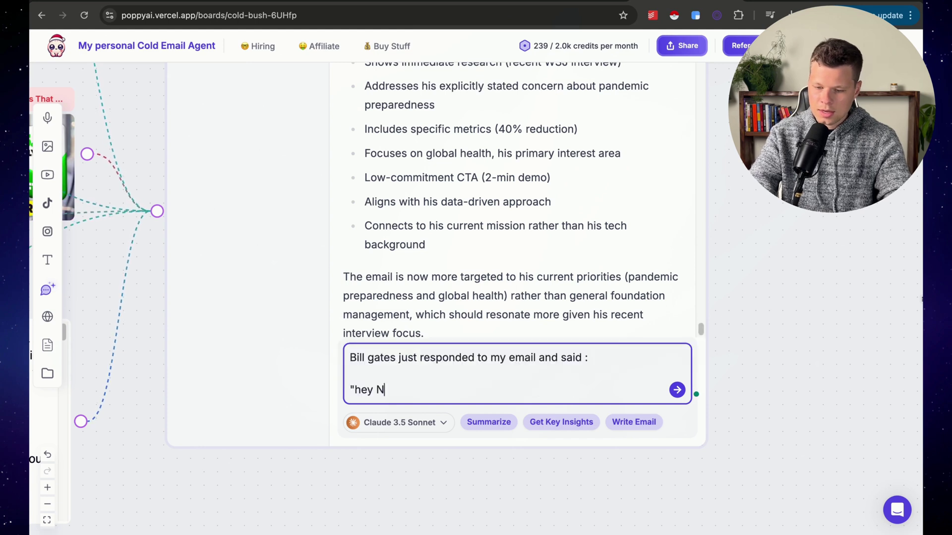
pyautogui.write("ic - Now's not a g")
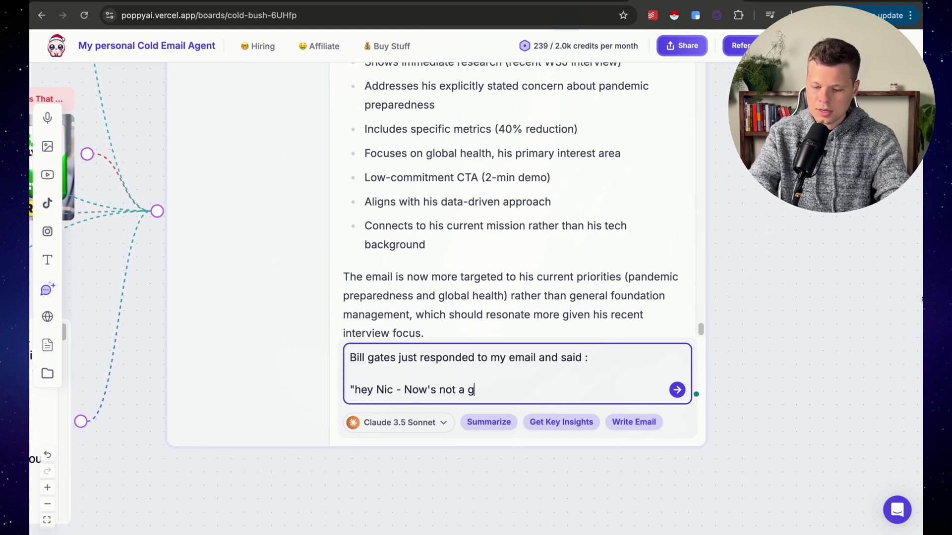
pyautogui.write('ood time. Thanks though"')
# - Add the request "Can you write me a response that trys to change his mind and set a meeting?" to the message
pyautogui.hotkey('shift', 'Return')
pyautogui.hotkey('shift', 'Return')
pyautogui.write('Can ')
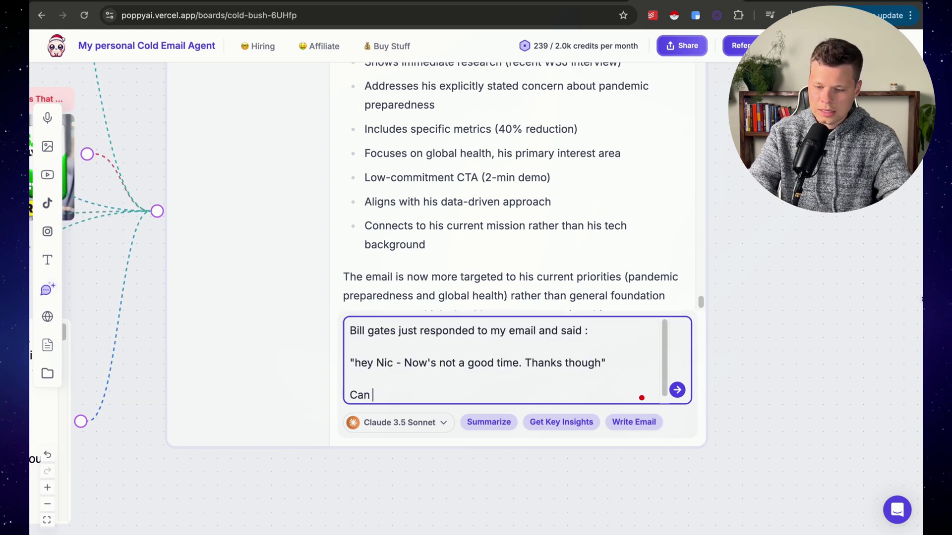
pyautogui.write('you write m')
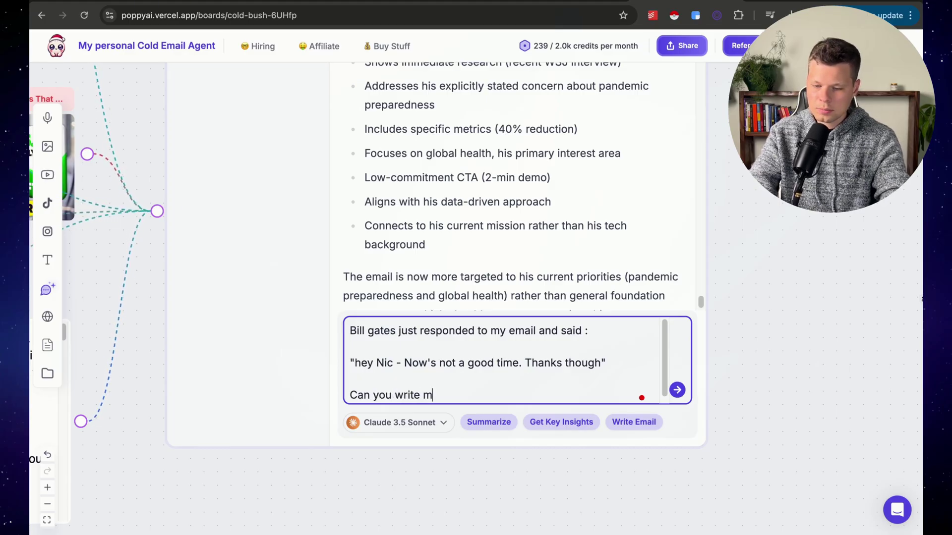
pyautogui.write('e a response')
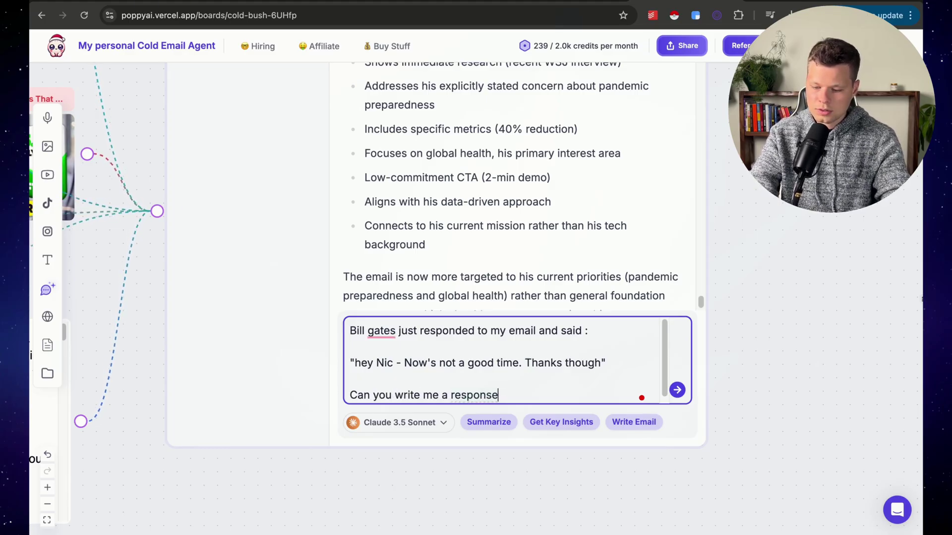
pyautogui.write(' that trys to change')
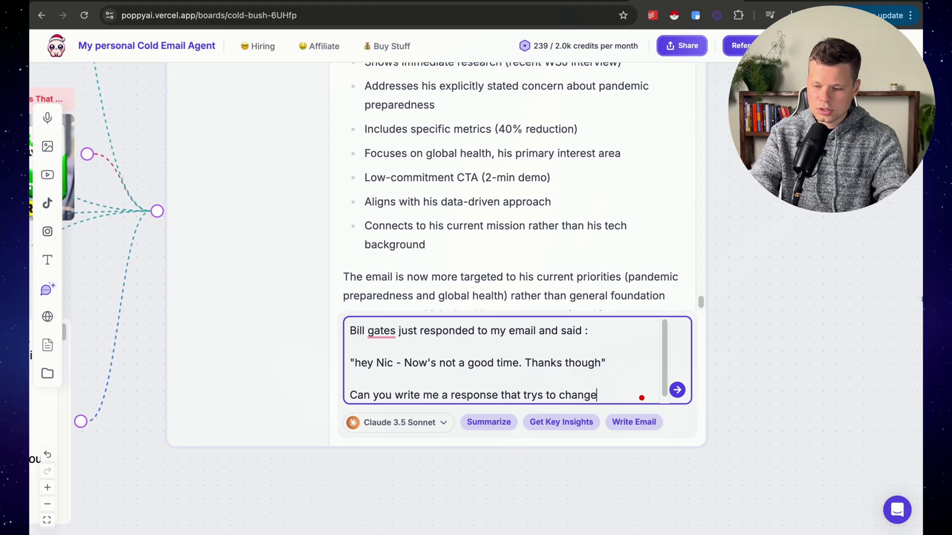
pyautogui.write(' his mind and ')
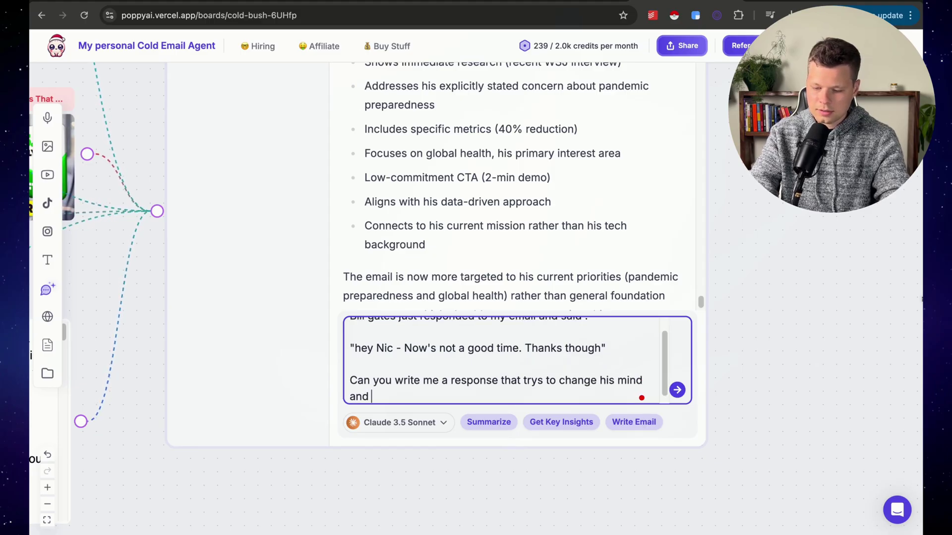
pyautogui.write('set a meeting?')
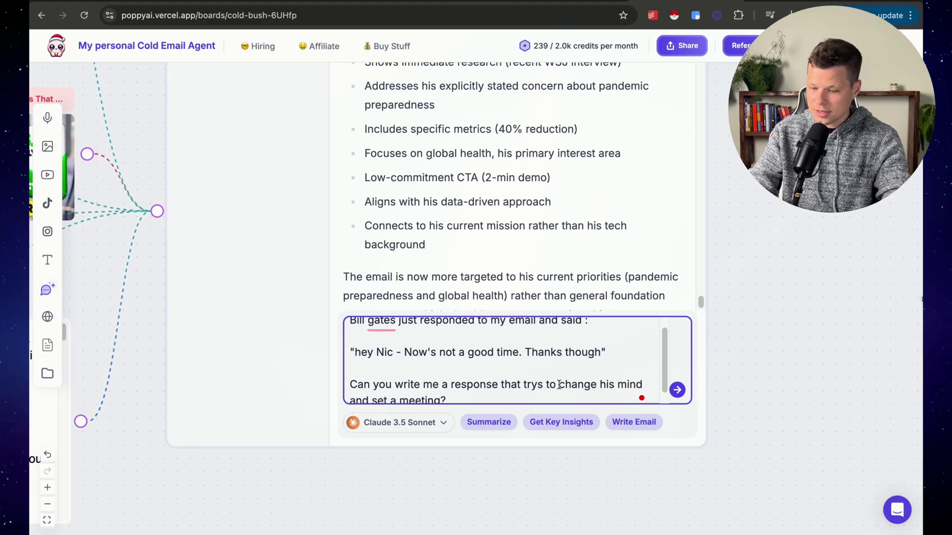
# - Correct "gates" to "Gates" in the message's first line, check the text and send it to the assistant
pyautogui.press('super+Up')
pyautogui.hotkey('alt', 'Right')
pyautogui.hotkey('alt', 'Right')
pyautogui.hotkey('alt', 'BackSpace')
pyautogui.write('Gates')
pyautogui.scroll(1, 452, 370)
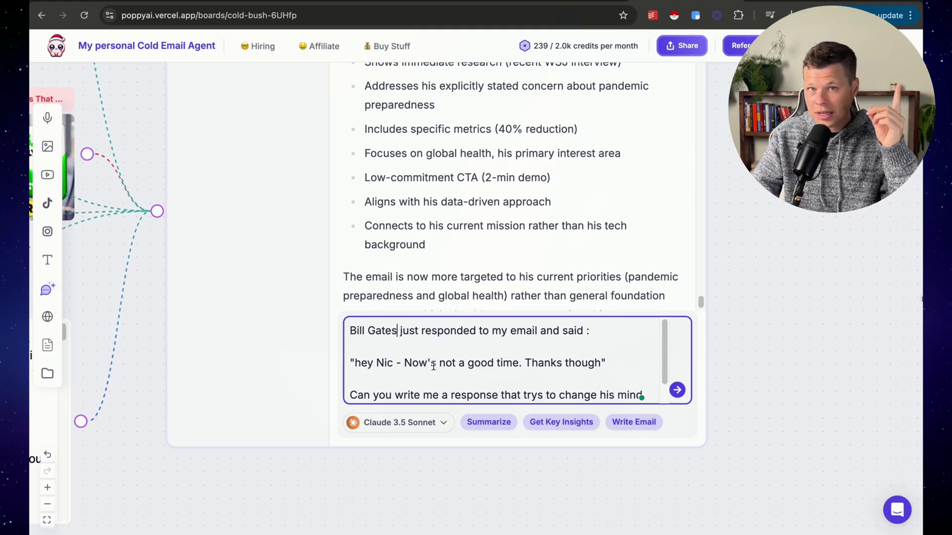
pyautogui.scroll(-2, 433, 366)
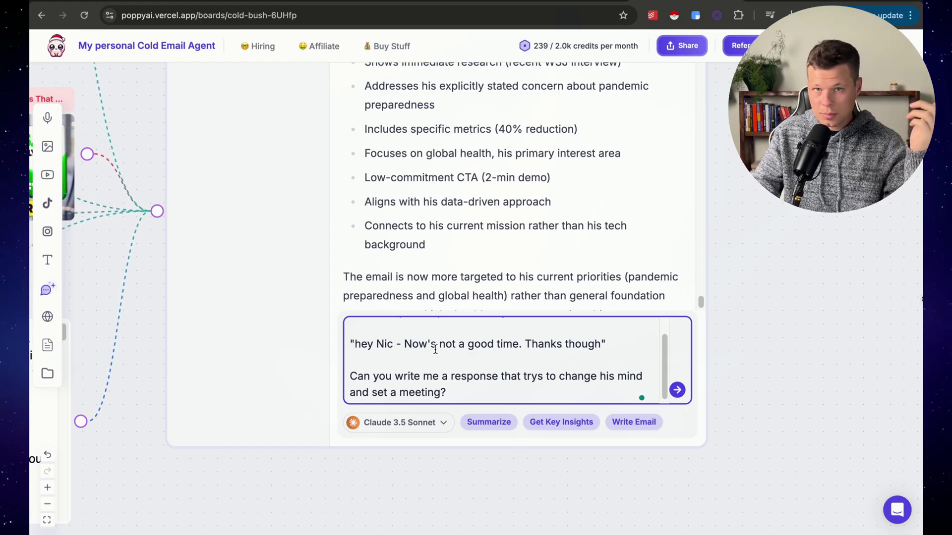
pyautogui.click(458, 385)
pyautogui.press('Return')
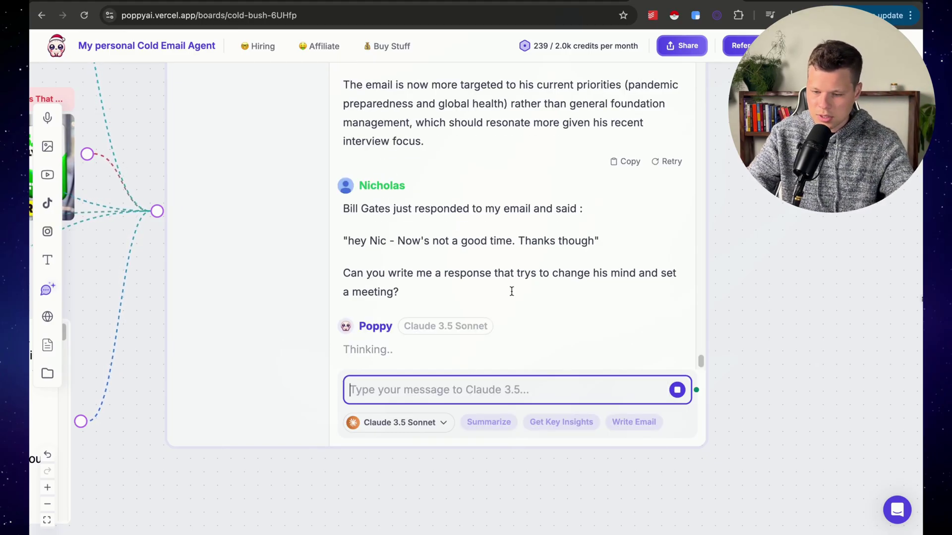
# - Read the drafted reply to the timing objection and its breakdown, highlighting the reference to the WSJ interview
pyautogui.scroll(3, 586, 260)
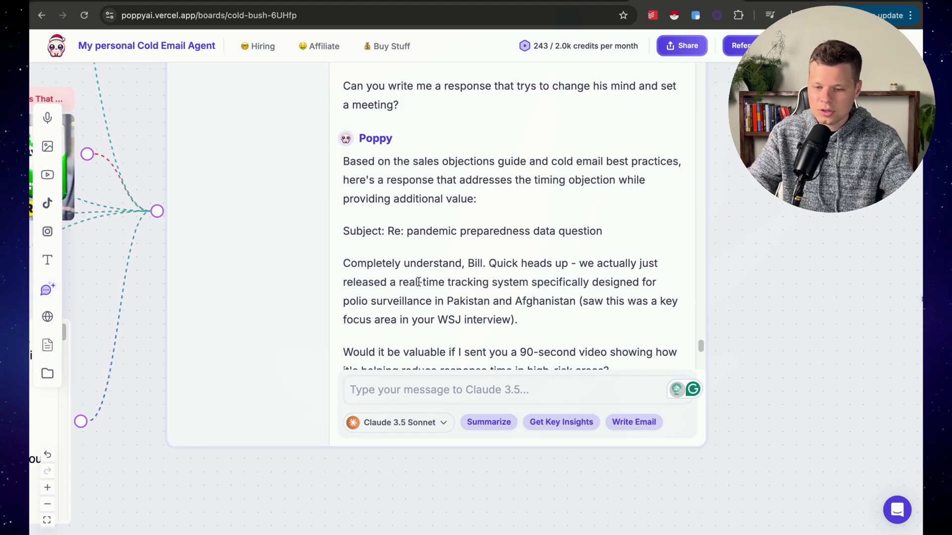
pyautogui.press('Escape')
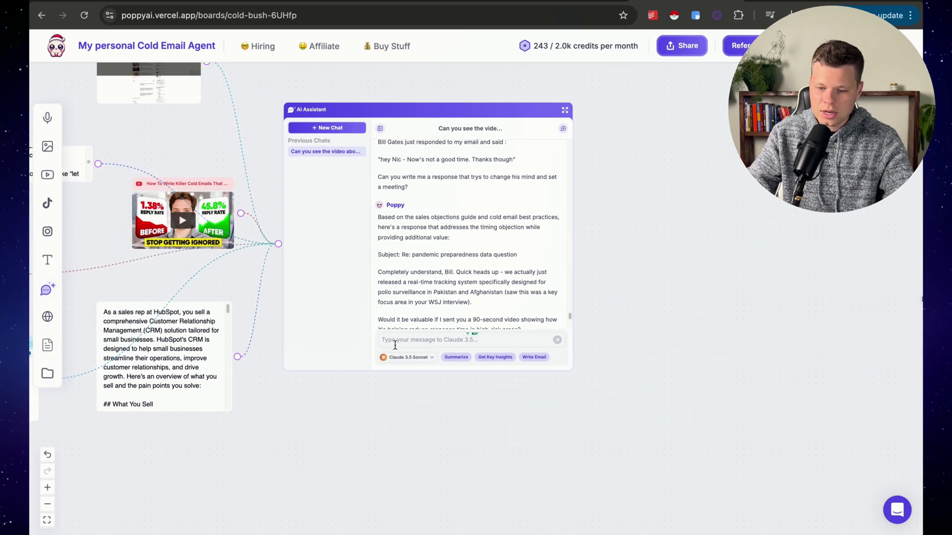
pyautogui.moveTo(371, 435); pyautogui.dragTo(375, 455)
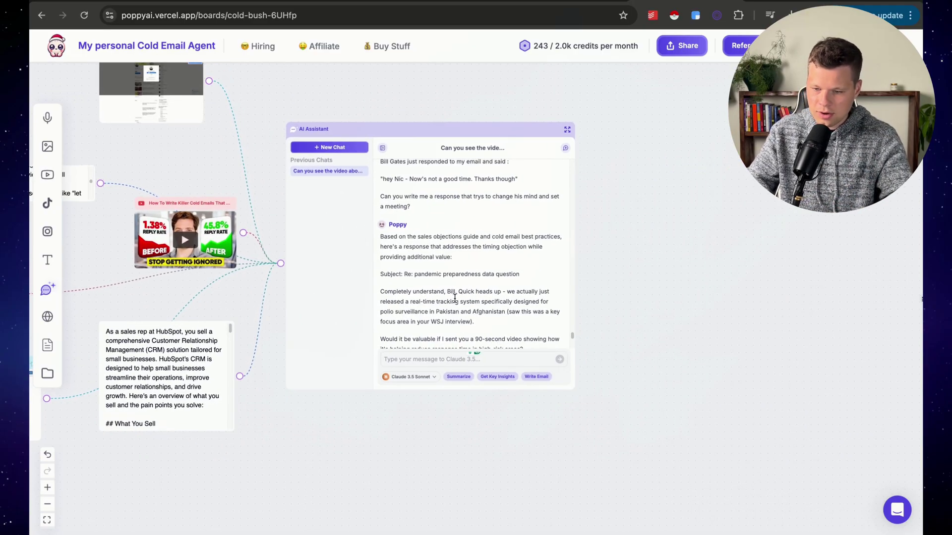
pyautogui.scroll(5, 455, 297)
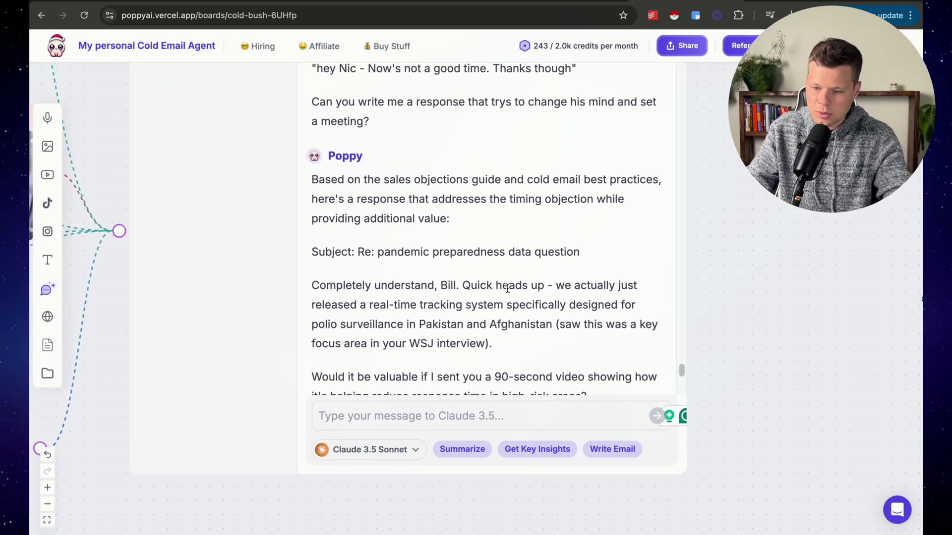
pyautogui.scroll(-2, 490, 314)
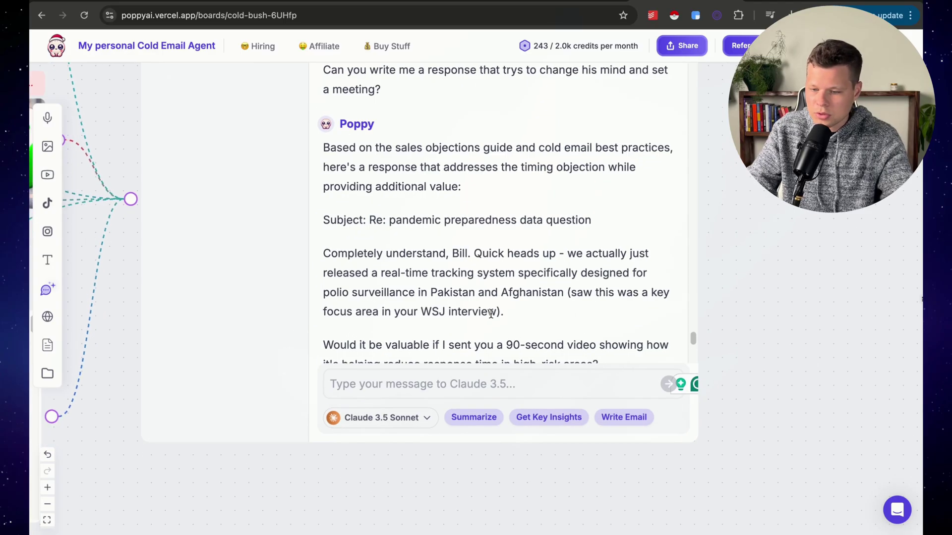
pyautogui.scroll(-2, 574, 307)
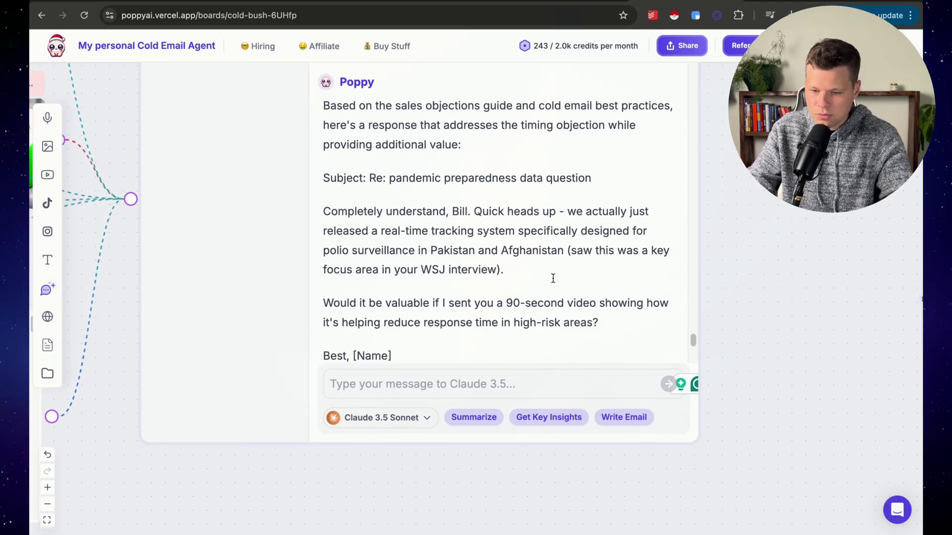
pyautogui.scroll(-1, 535, 271)
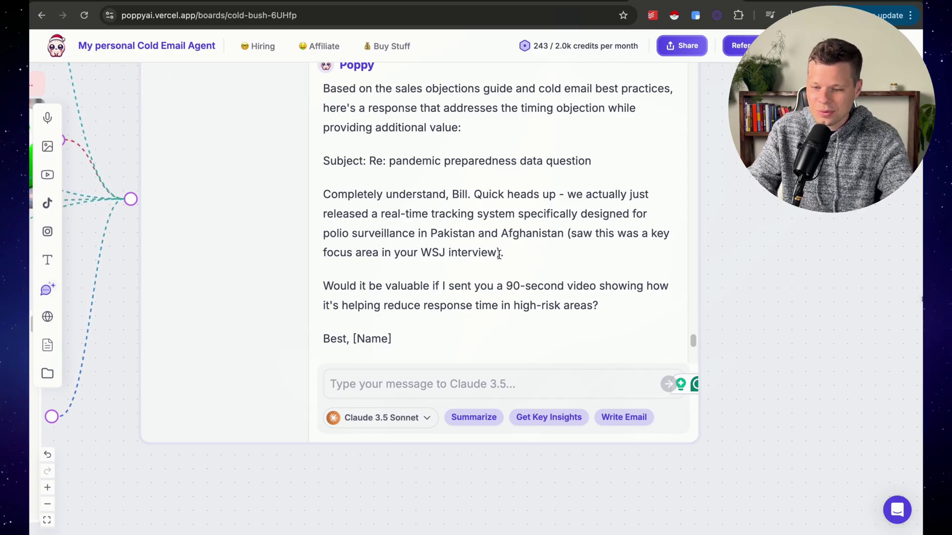
pyautogui.moveTo(502, 256); pyautogui.dragTo(520, 241)
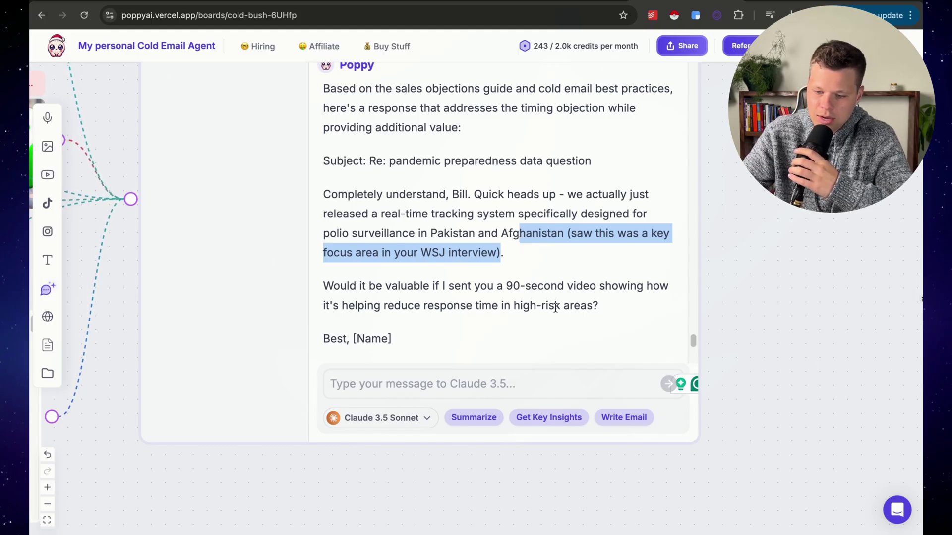
pyautogui.scroll(-3, 540, 307)
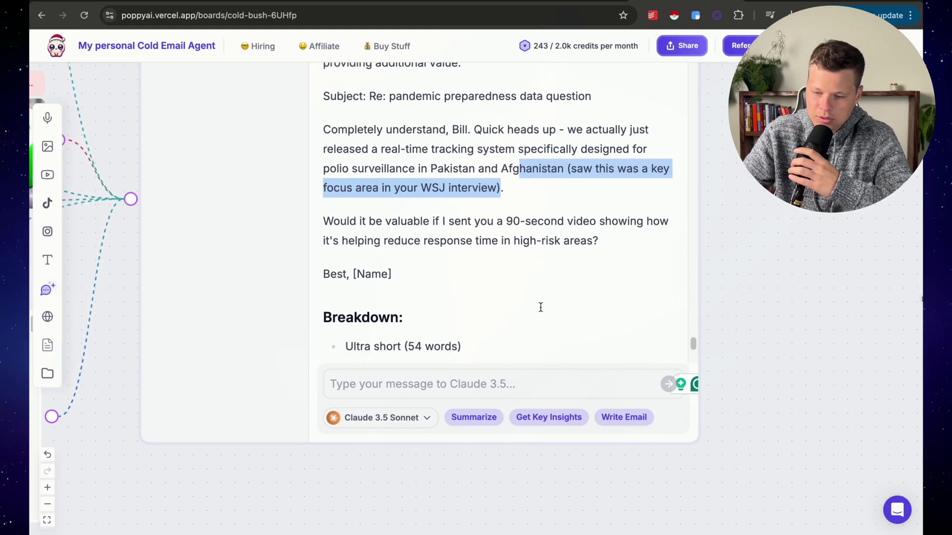
pyautogui.scroll(-3, 540, 307)
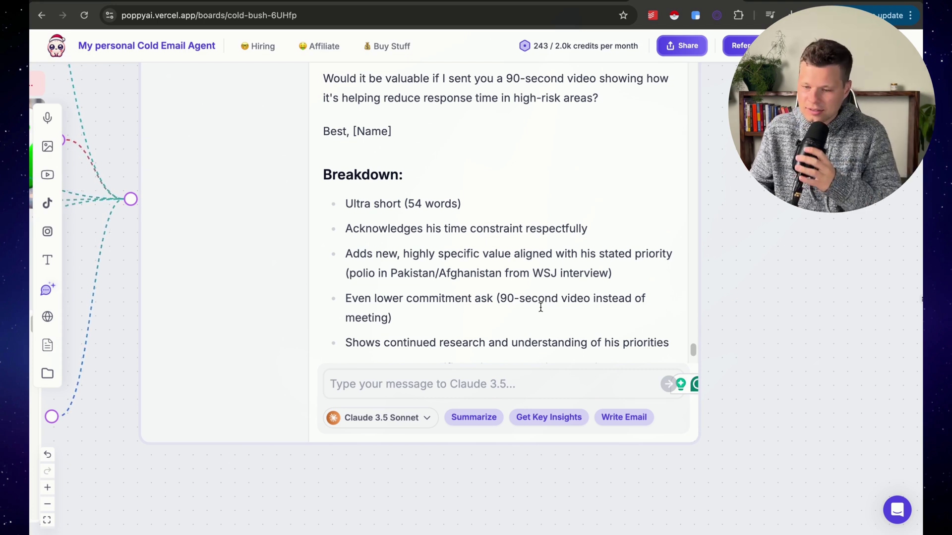
pyautogui.scroll(3, 540, 307)
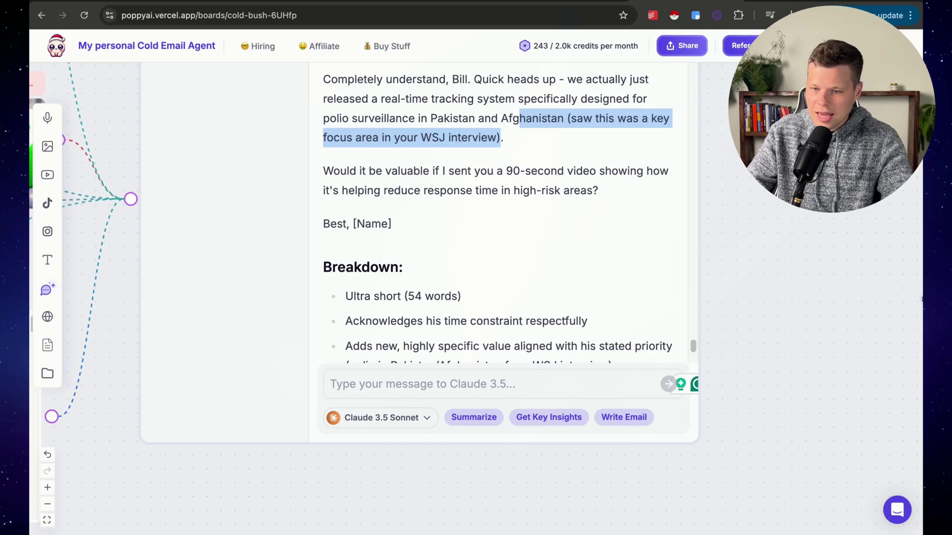
# - Add the YouTube video "The Only LIVE COLD CALL You Need To Watch" to the board from its share link and connect it to the AI assistant
pyautogui.hotkey('ctrl', 'Tab')
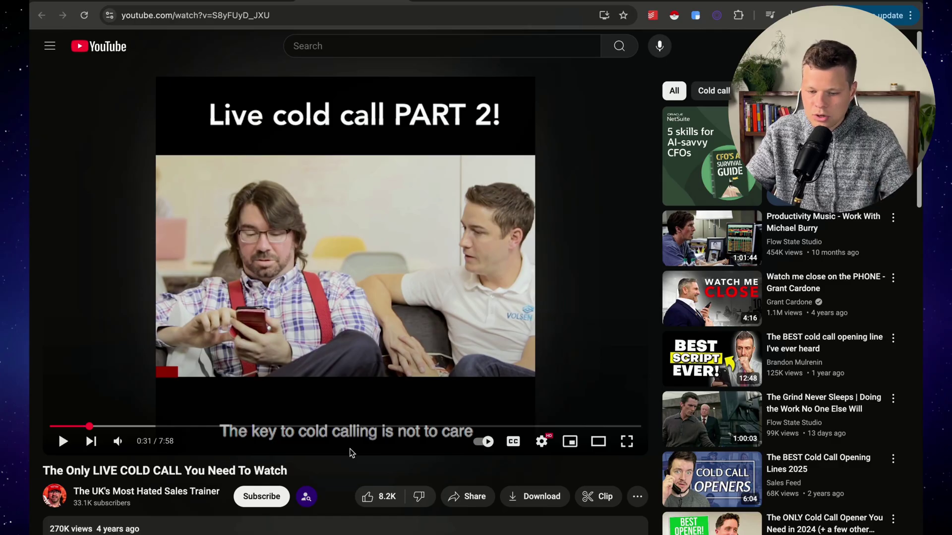
pyautogui.click(468, 496)
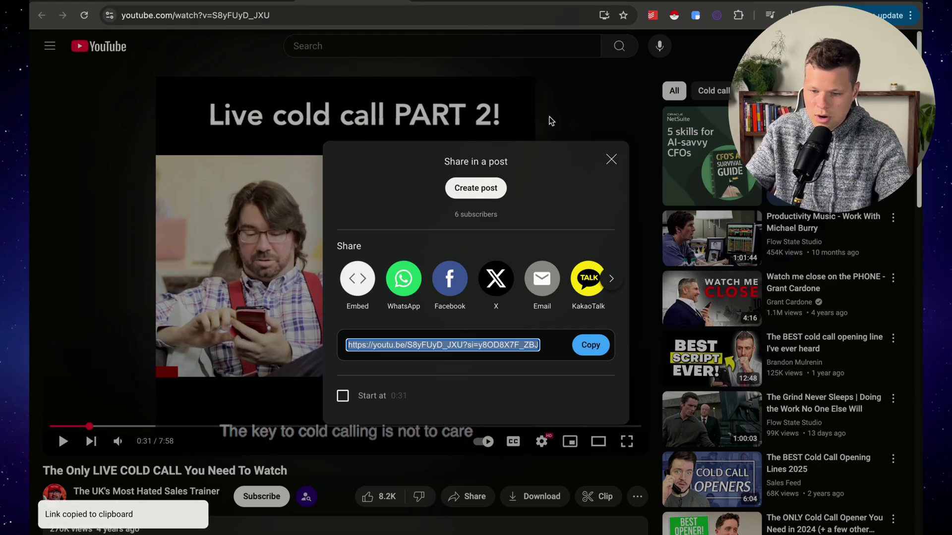
pyautogui.hotkey('ctrl', 'Tab')
pyautogui.scroll(-10, 244, 338)
pyautogui.moveTo(253, 414); pyautogui.dragTo(502, 413)
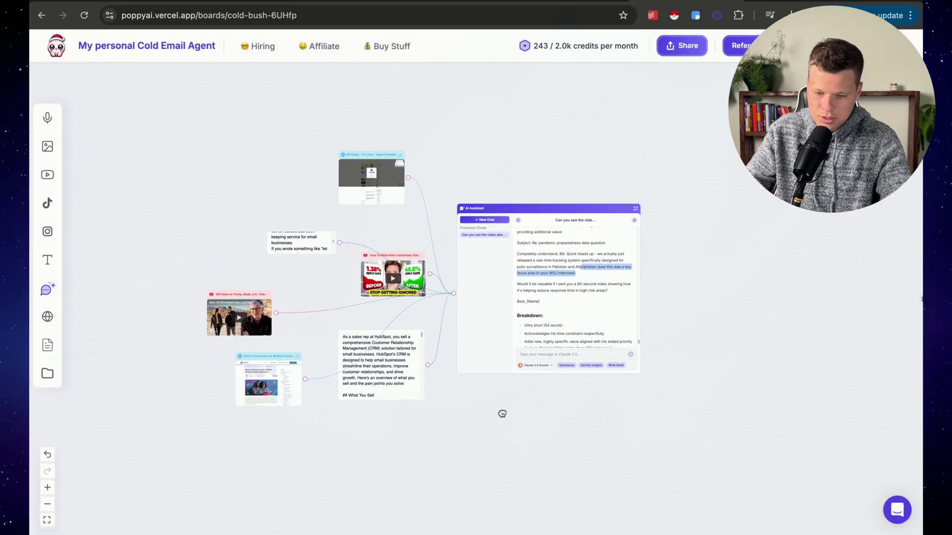
pyautogui.hotkey('ctrl', 'v')
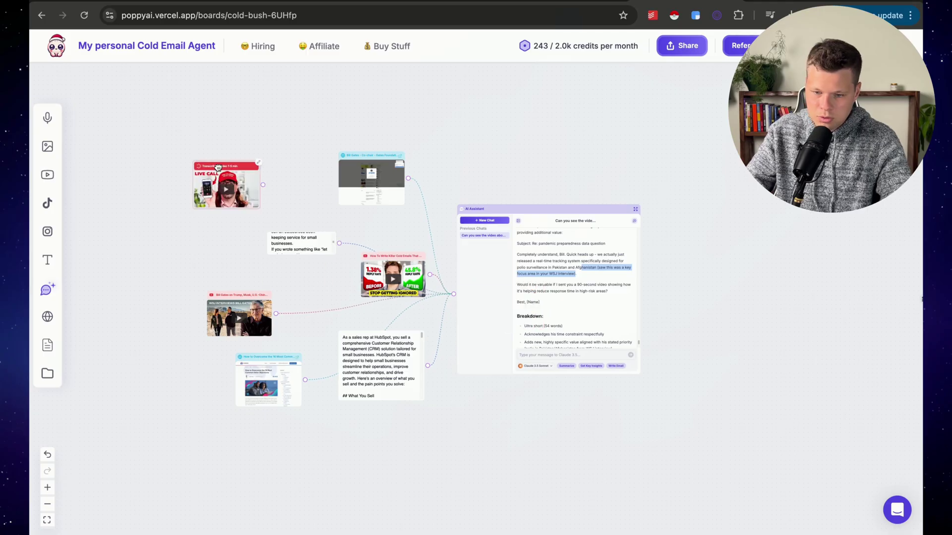
pyautogui.moveTo(262, 184); pyautogui.dragTo(451, 293)
# - Ask the assistant "Can you see the new video about cold calling?"
pyautogui.scroll(5, 560, 362)
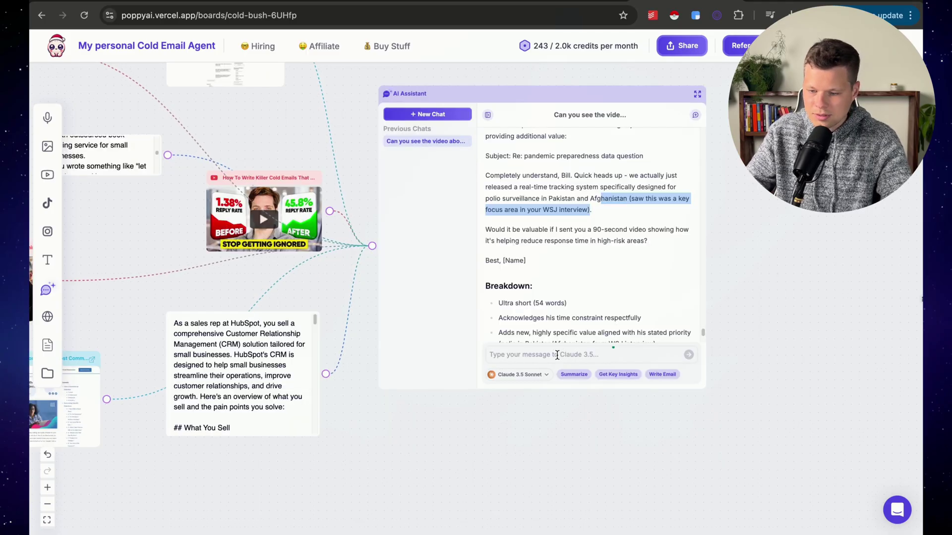
pyautogui.click(592, 346)
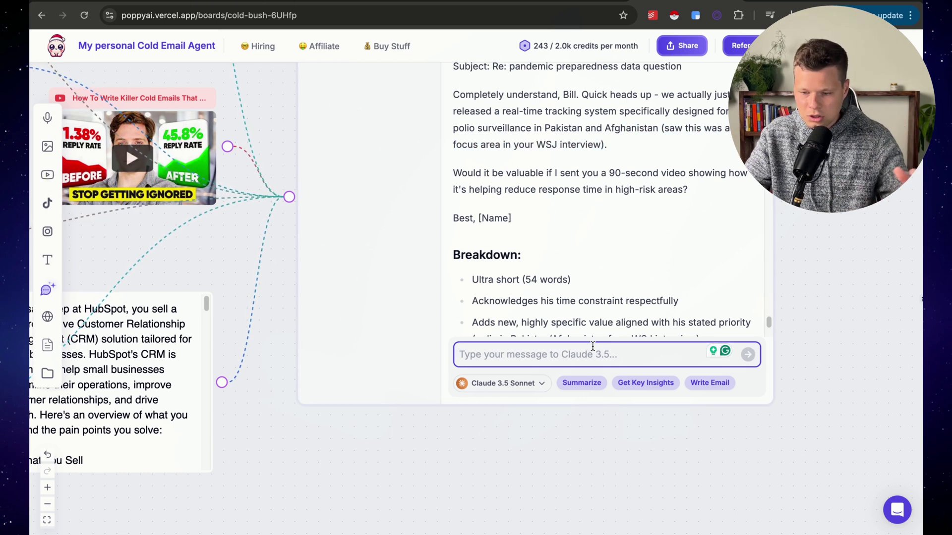
pyautogui.write('Can you see ')
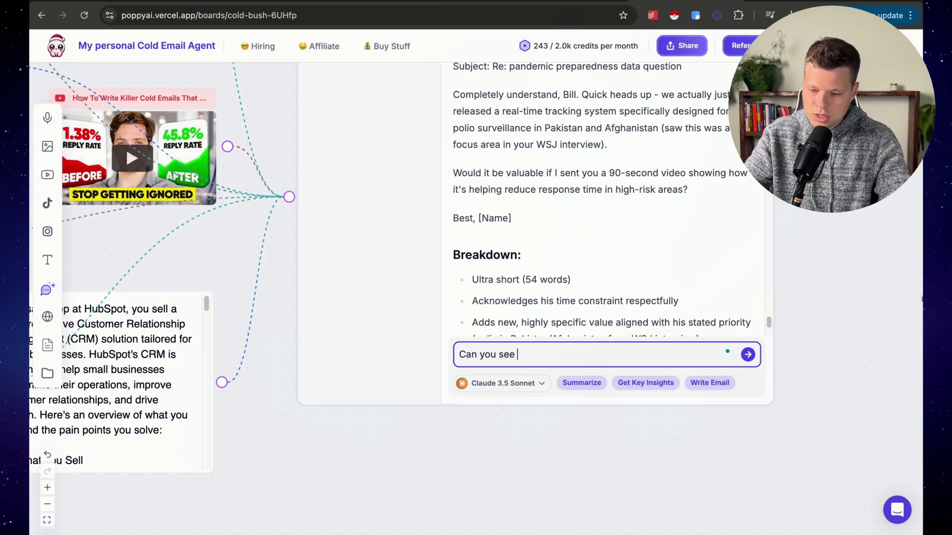
pyautogui.write('the new video ab')
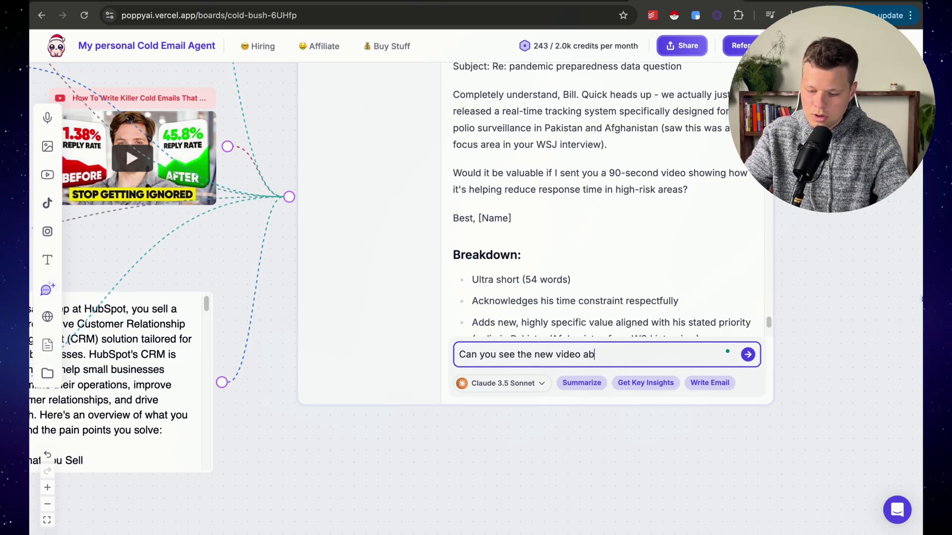
pyautogui.write('out cold calling?')
pyautogui.press('Return')
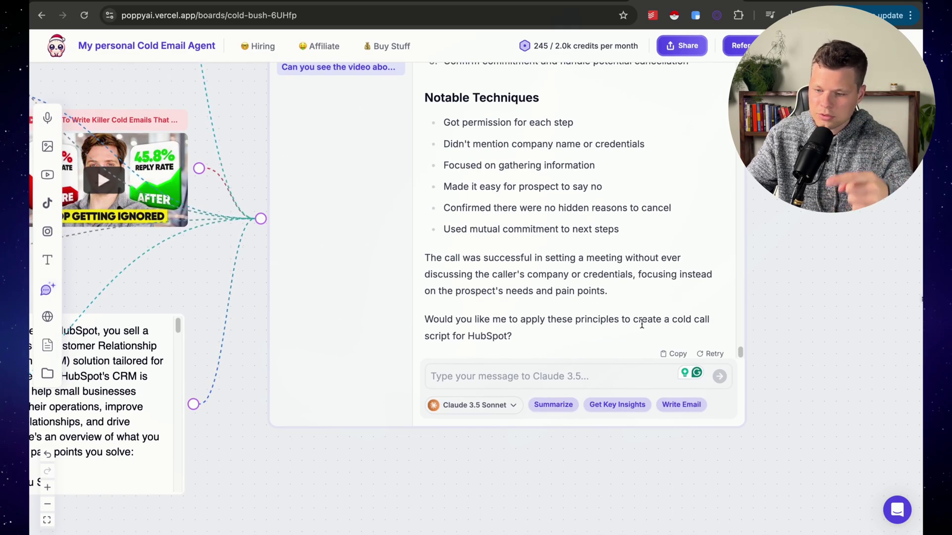
# - Accept the offer of a HubSpot cold call script with "Yes, please do. And specifically make the script for calling Bill Gates"
pyautogui.click(507, 377)
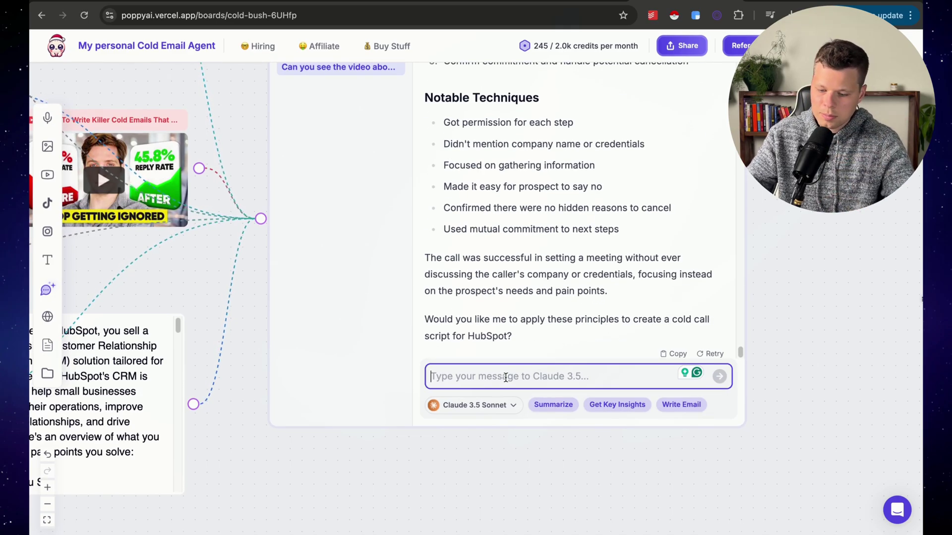
pyautogui.write('Yes, please do. An')
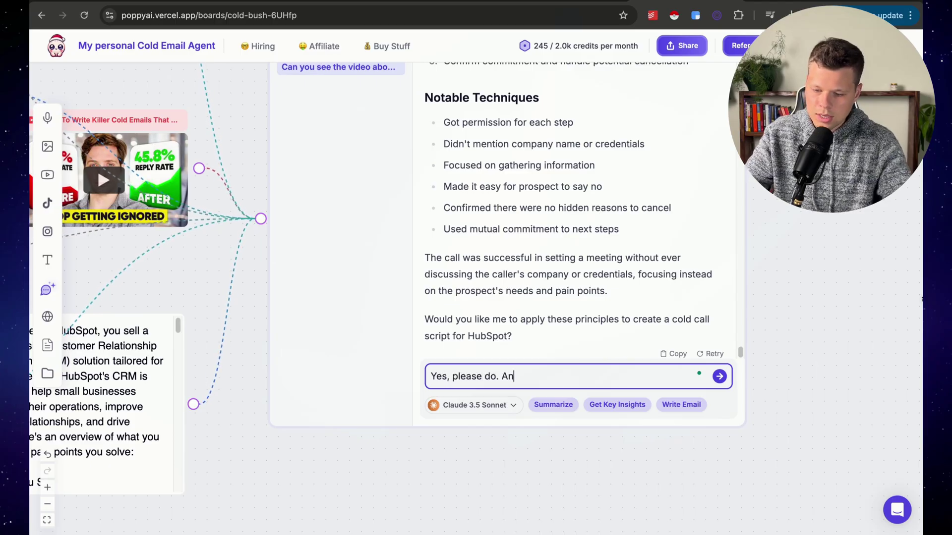
pyautogui.write('d specificall')
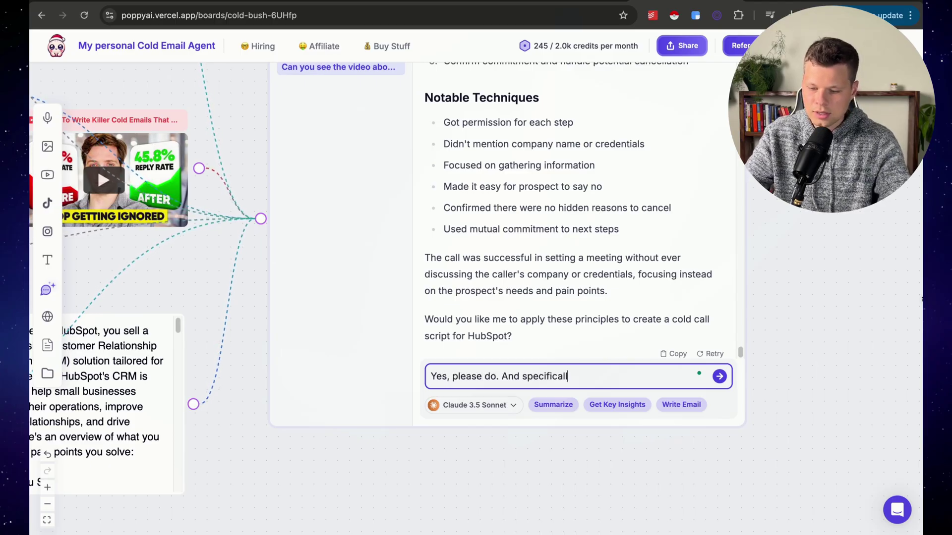
pyautogui.write('y make the script ')
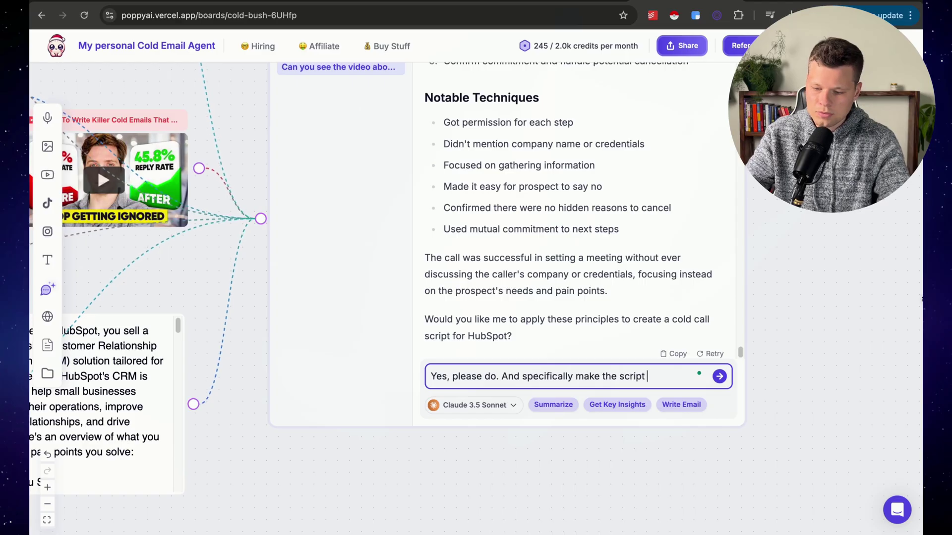
pyautogui.write('for calling Bill Gates')
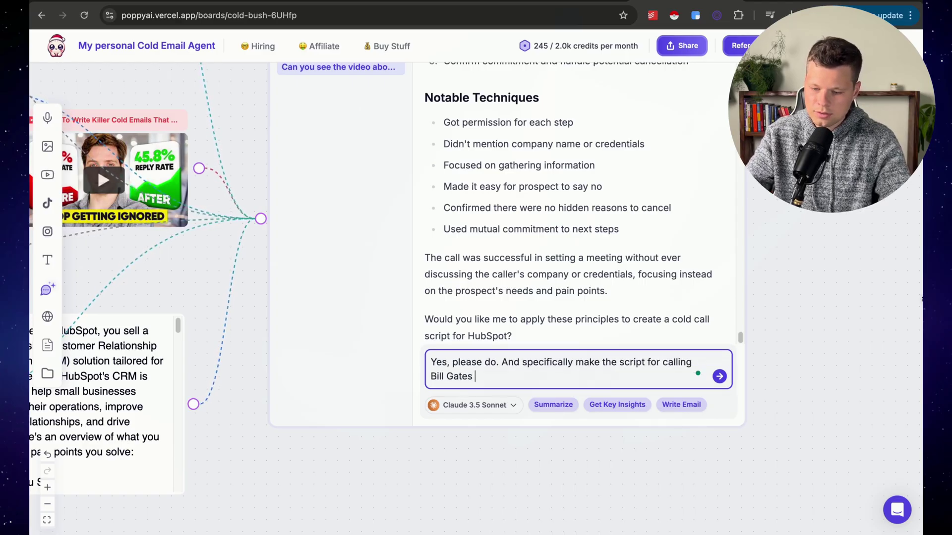
pyautogui.press('Return')
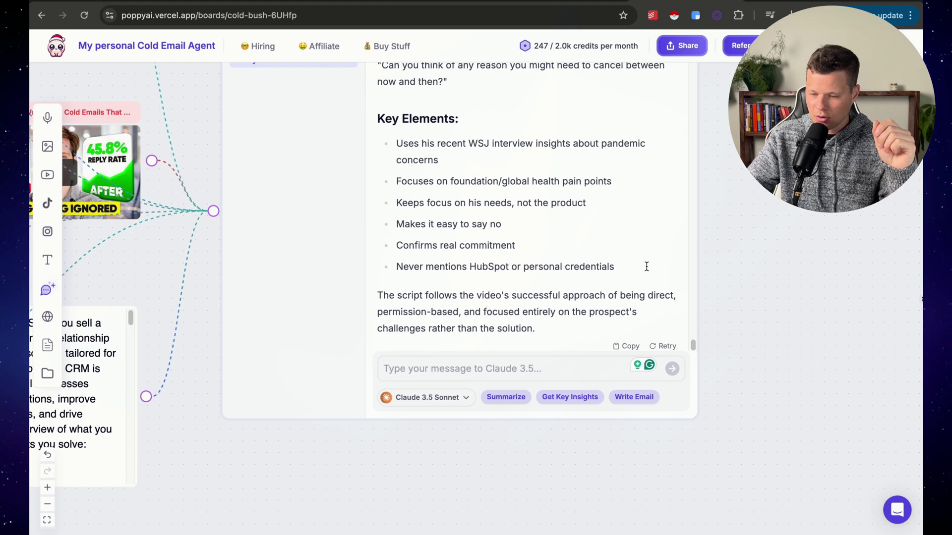
# - Read the generated cold call script from its start through the Opening and 30-Second Pitch sections
pyautogui.scroll(7, 646, 267)
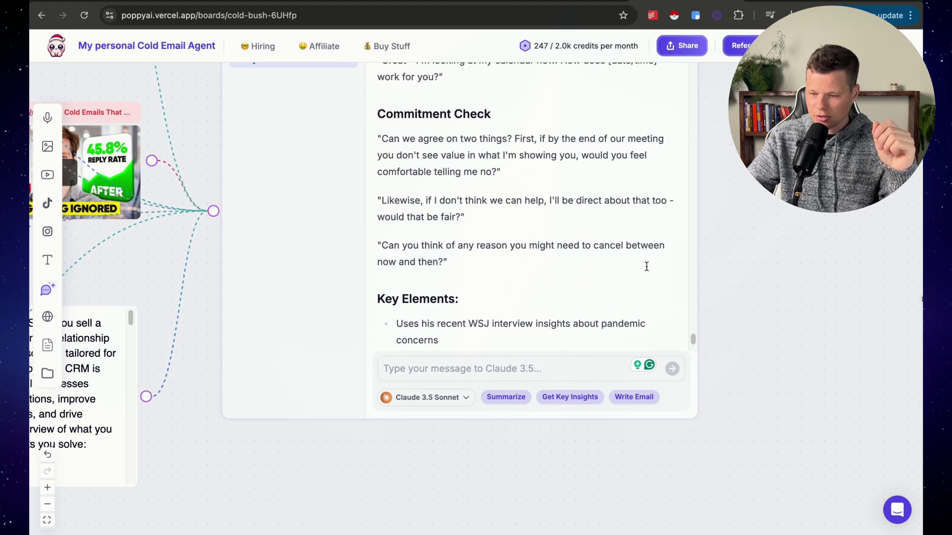
pyautogui.scroll(10, 646, 266)
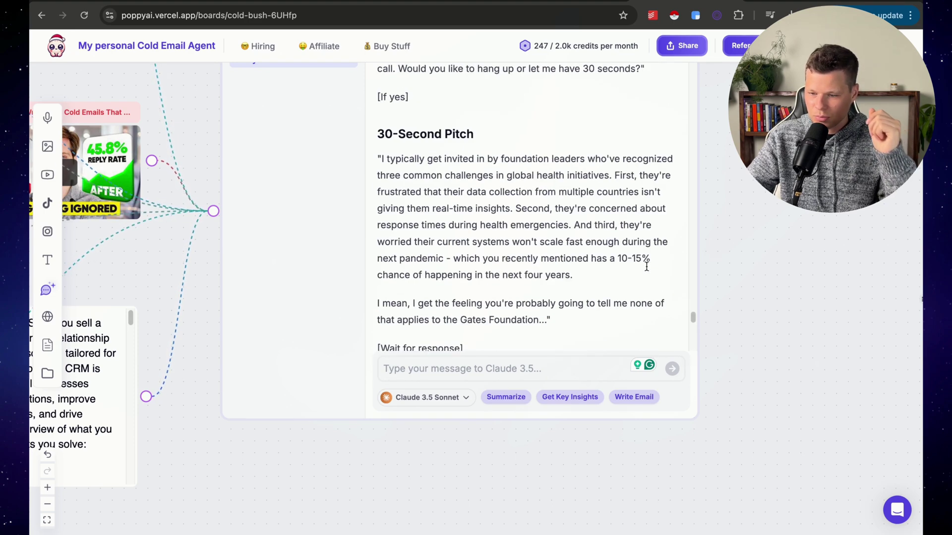
pyautogui.scroll(1, 646, 267)
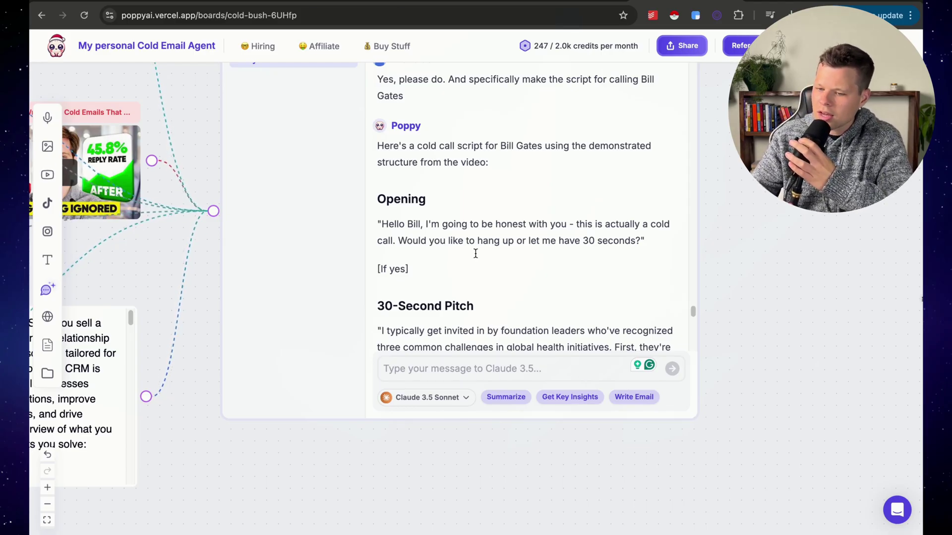
pyautogui.scroll(-1, 480, 256)
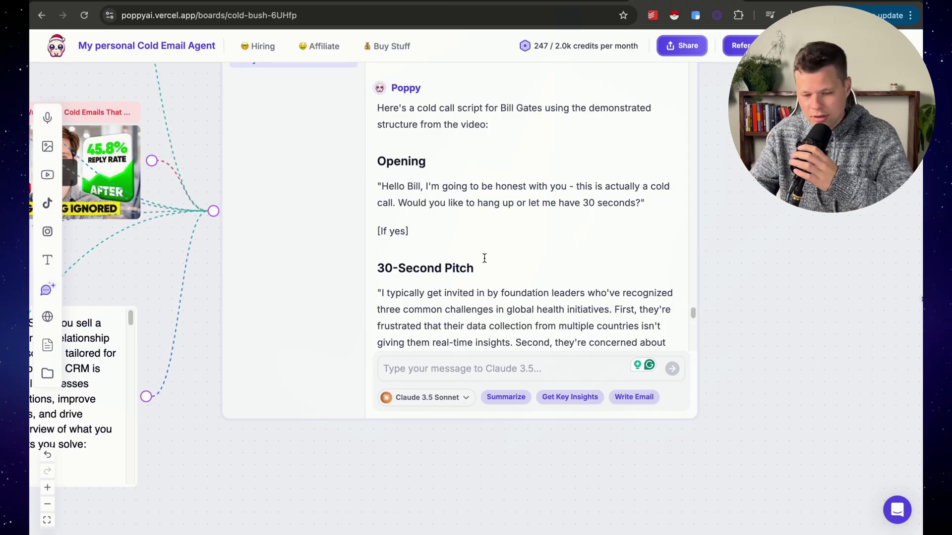
pyautogui.scroll(-1, 484, 259)
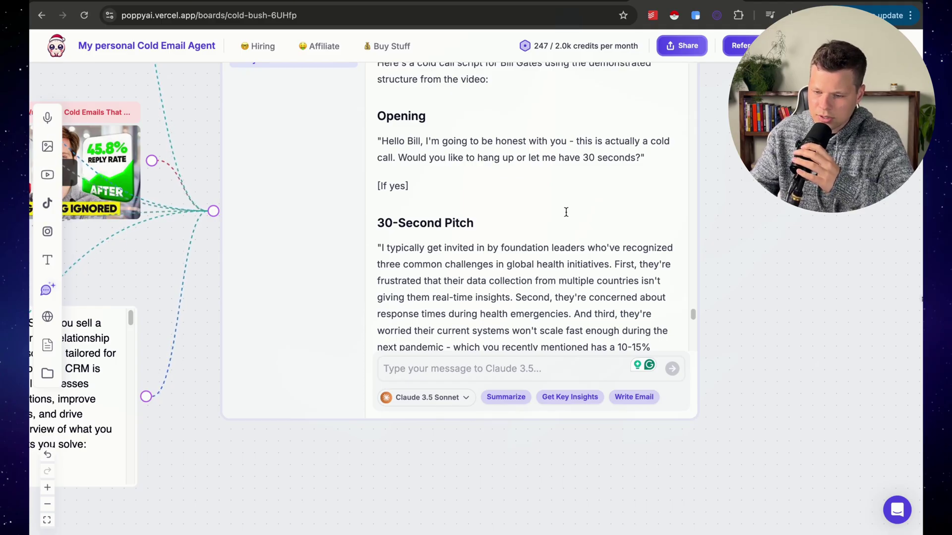
pyautogui.scroll(-1, 565, 211)
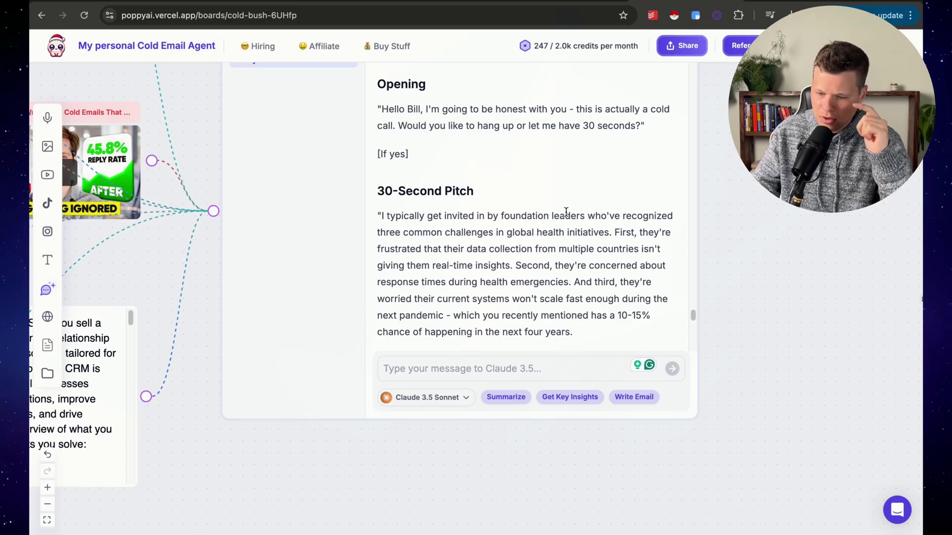
pyautogui.scroll(-2, 566, 212)
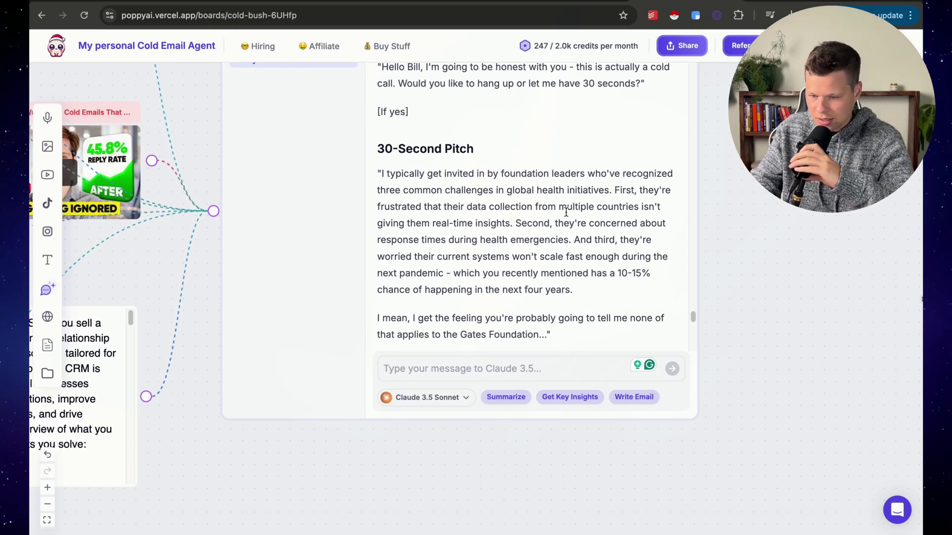
pyautogui.scroll(-2, 566, 212)
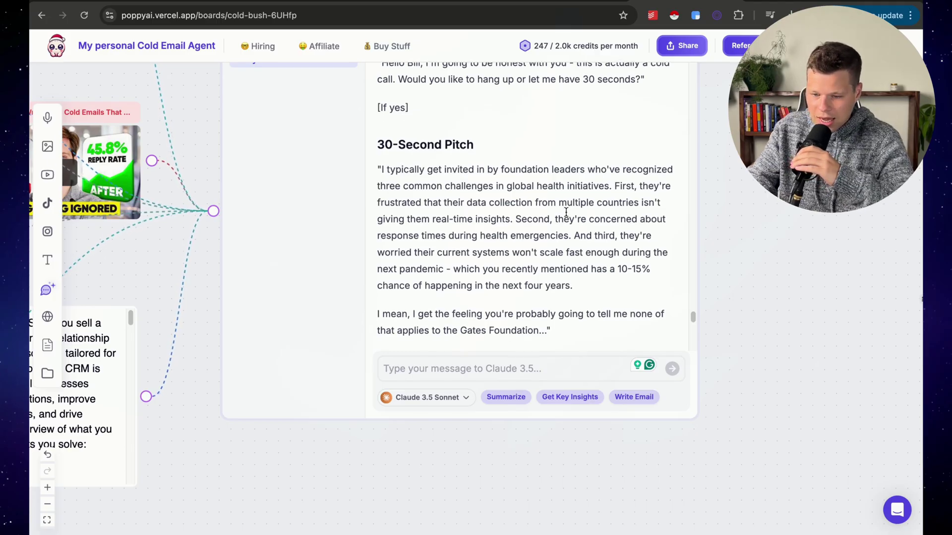
pyautogui.scroll(-1, 566, 211)
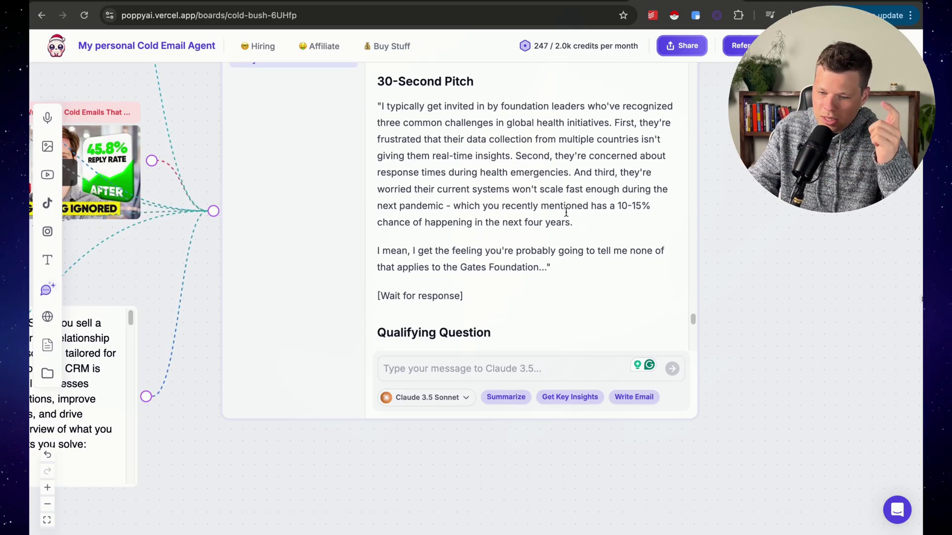
pyautogui.scroll(-2, 566, 211)
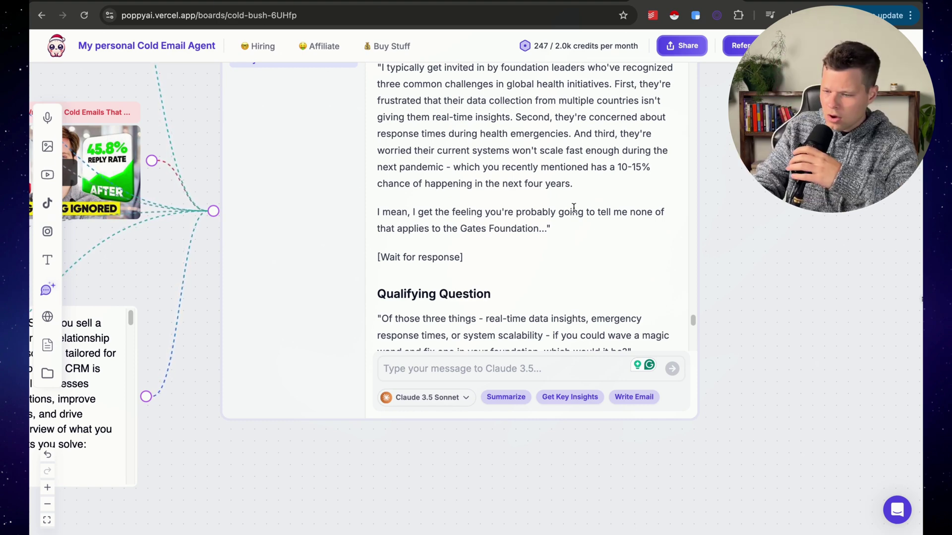
# - Read the script from the Qualifying Question through the Meeting Set section and highlight the Key Elements list
pyautogui.scroll(-3, 573, 207)
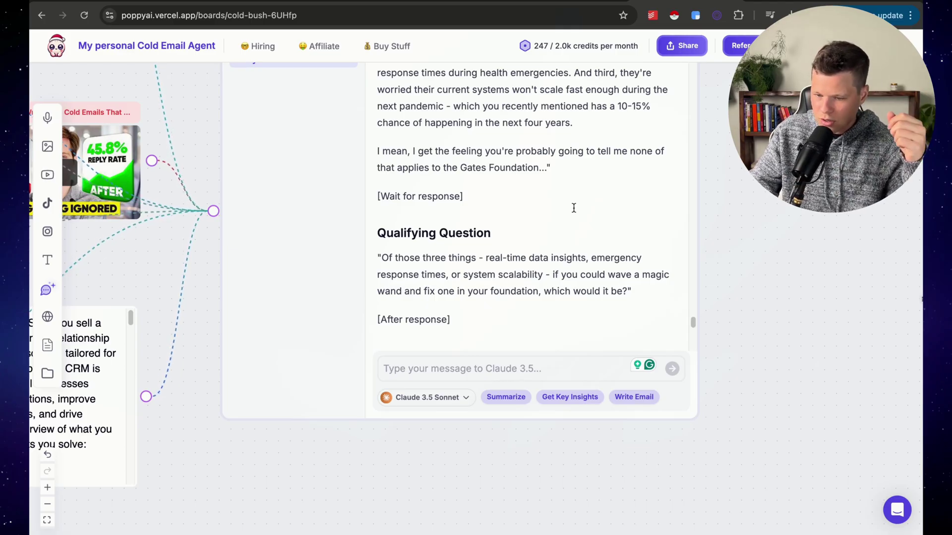
pyautogui.scroll(-3, 574, 207)
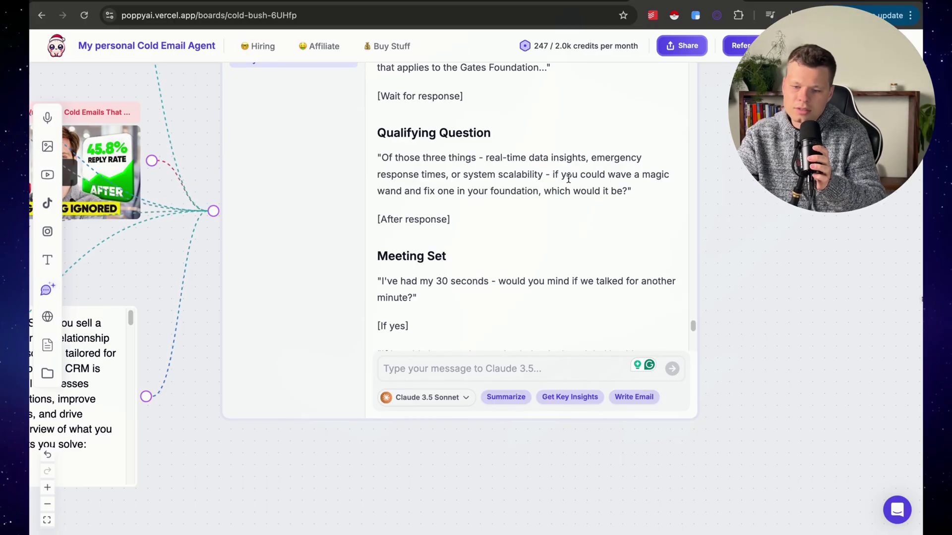
pyautogui.scroll(-3, 568, 178)
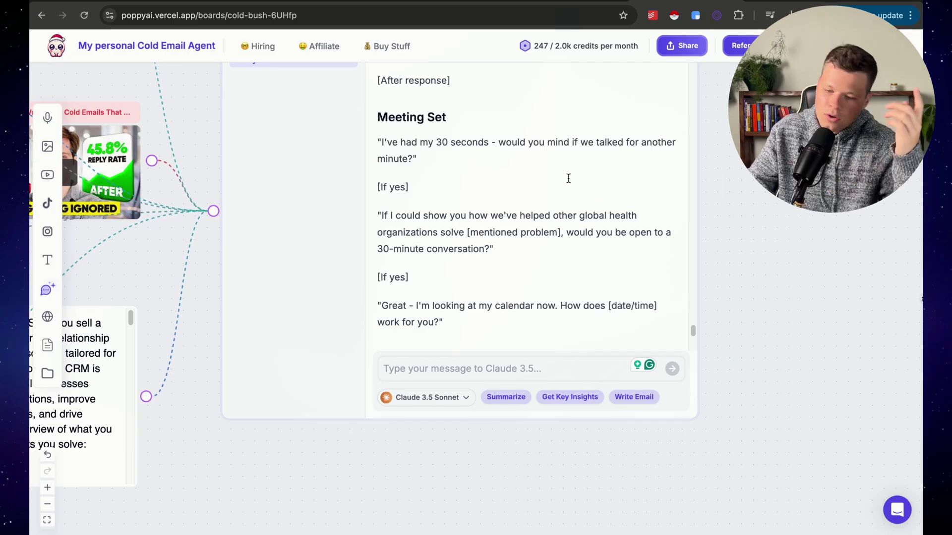
pyautogui.scroll(-1, 569, 178)
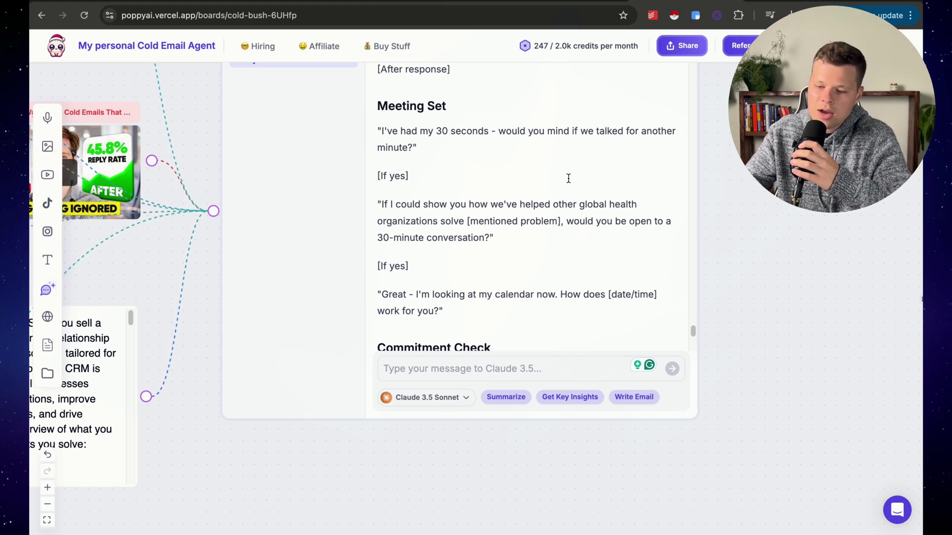
pyautogui.scroll(-2, 569, 178)
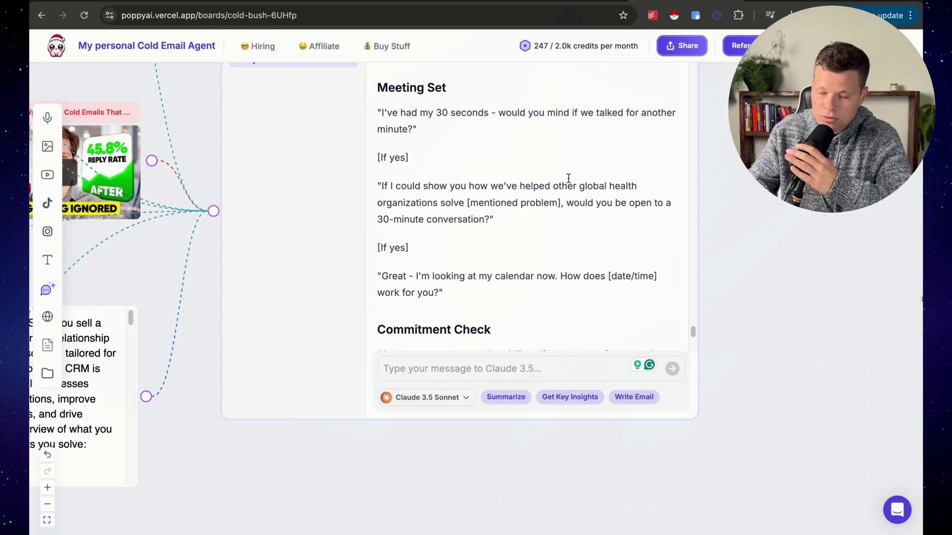
pyautogui.scroll(-10, 568, 178)
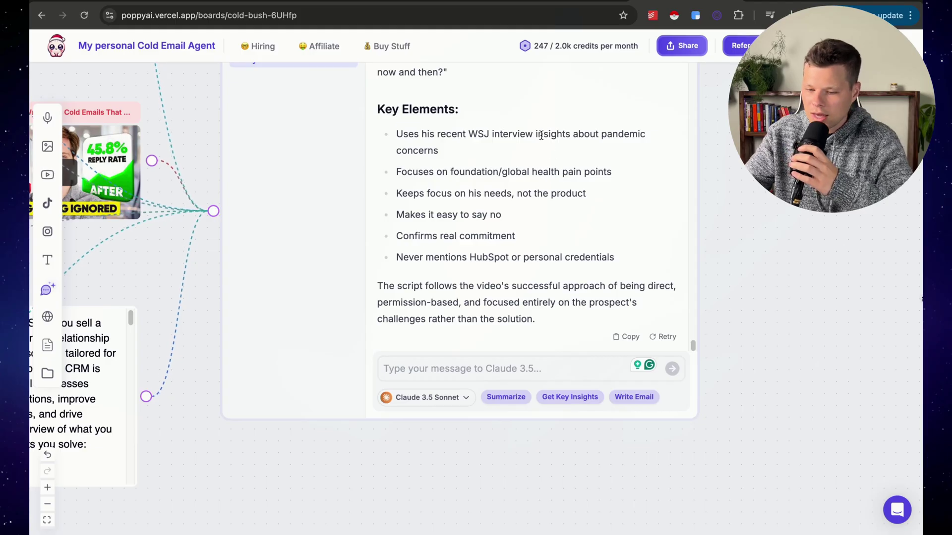
pyautogui.moveTo(633, 263); pyautogui.dragTo(371, 107)
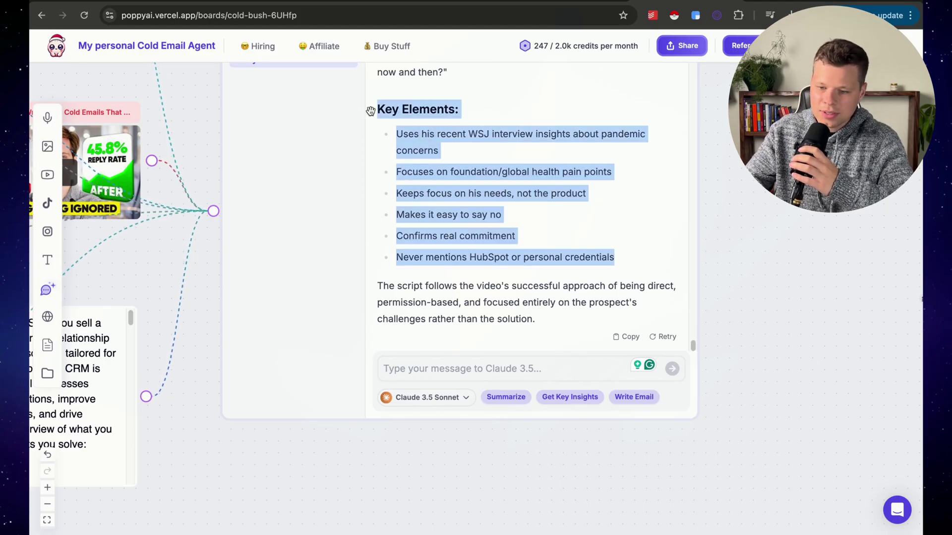
pyautogui.scroll(-5, 397, 204)
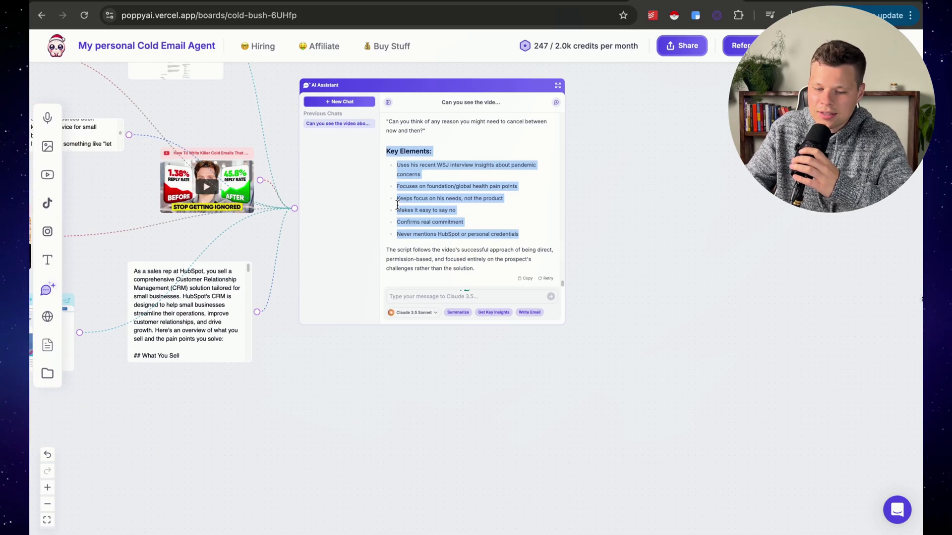
pyautogui.scroll(5, 144, 130)
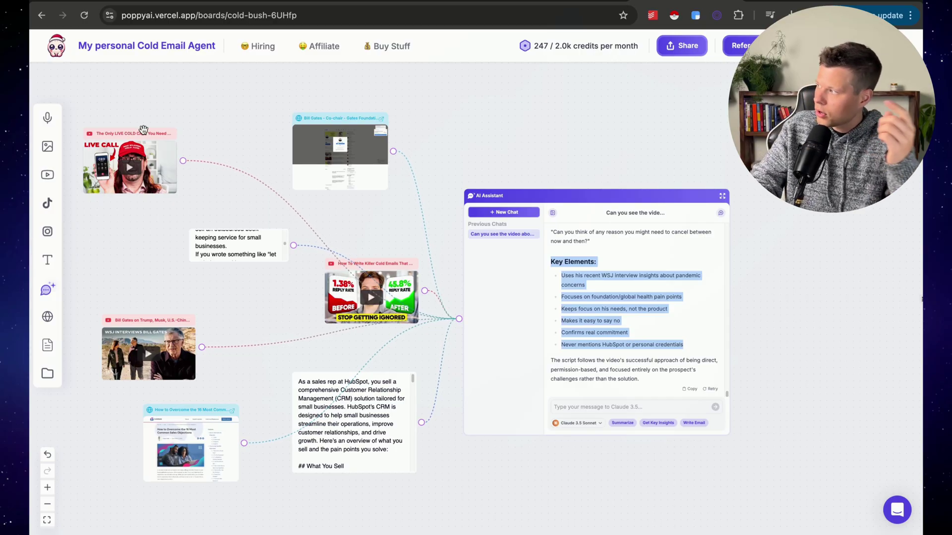